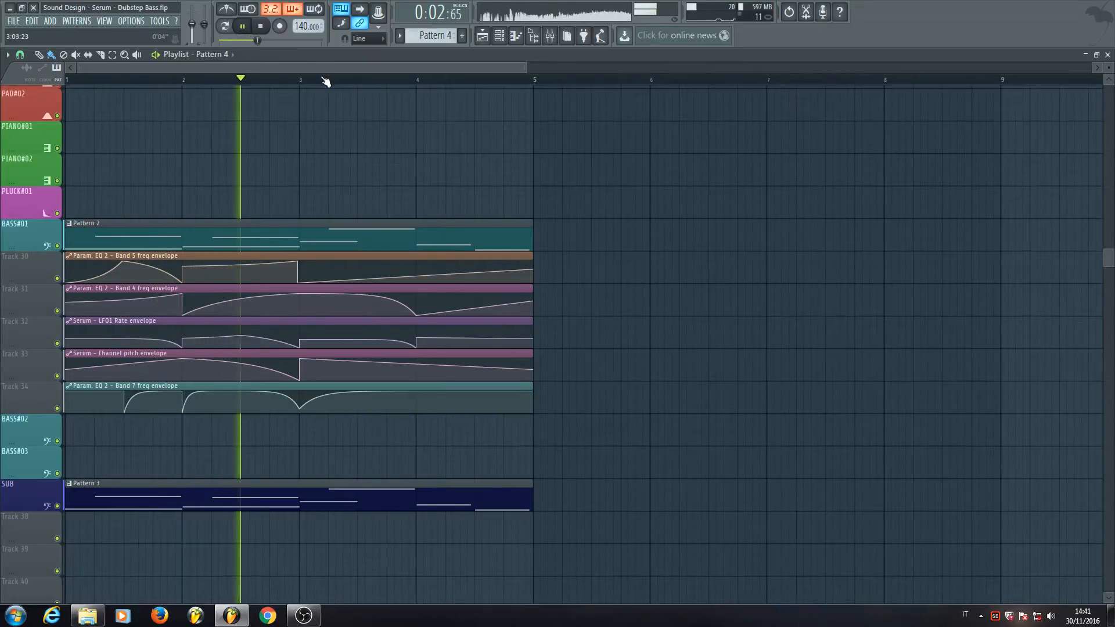
# - Stop playback and look over the drum, bass and sub tracks arranged in the playlist
pyautogui.click(261, 26)
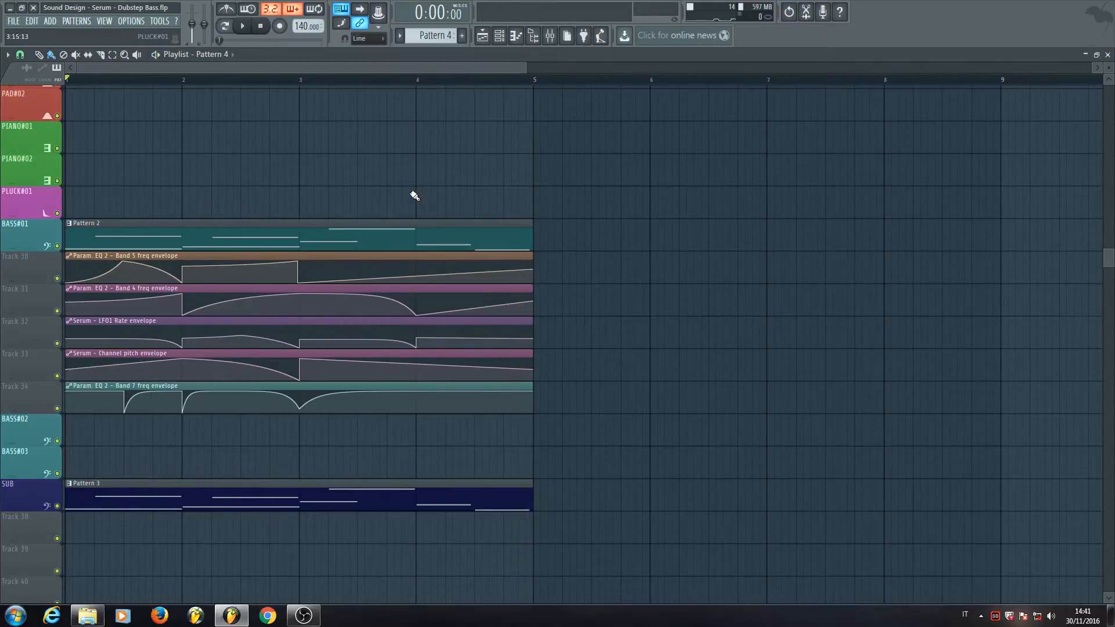
pyautogui.scroll(10, 401, 200)
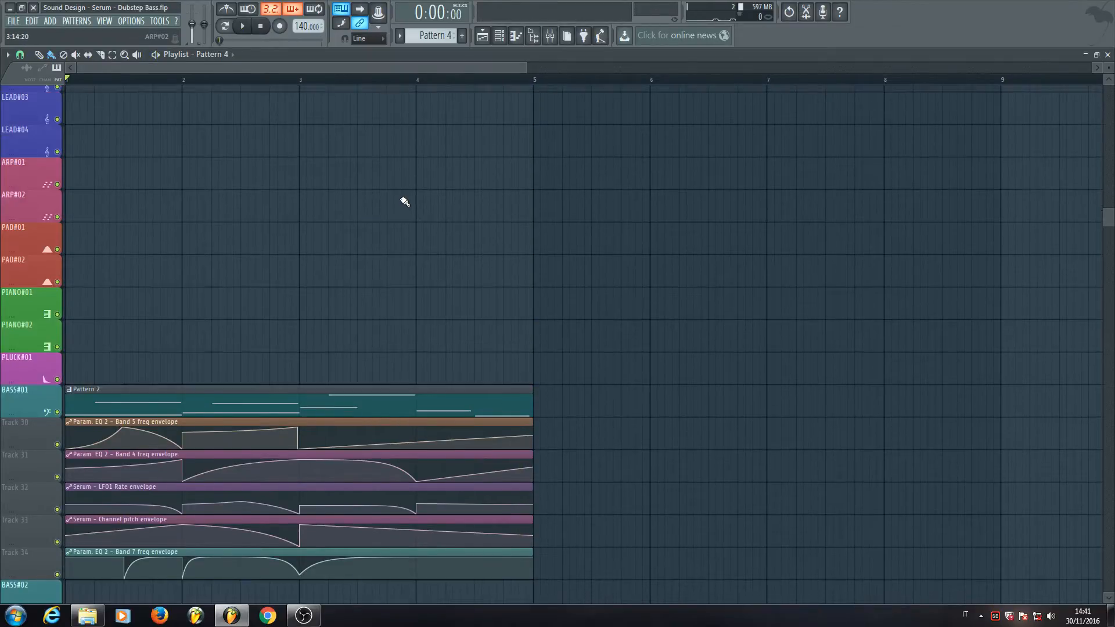
pyautogui.scroll(1, 427, 199)
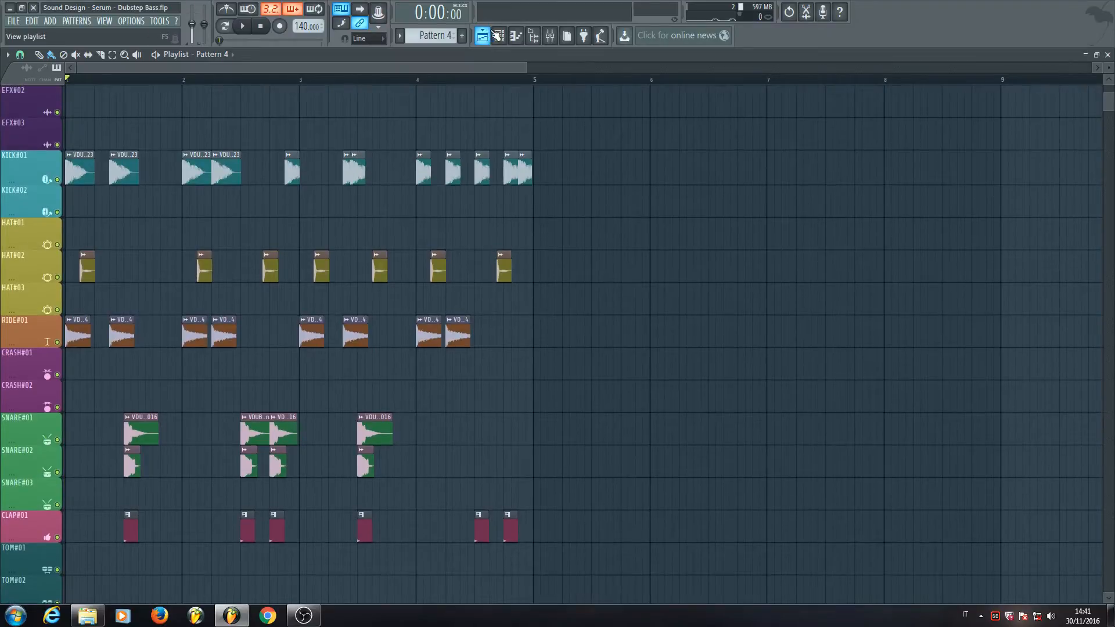
pyautogui.click(499, 35)
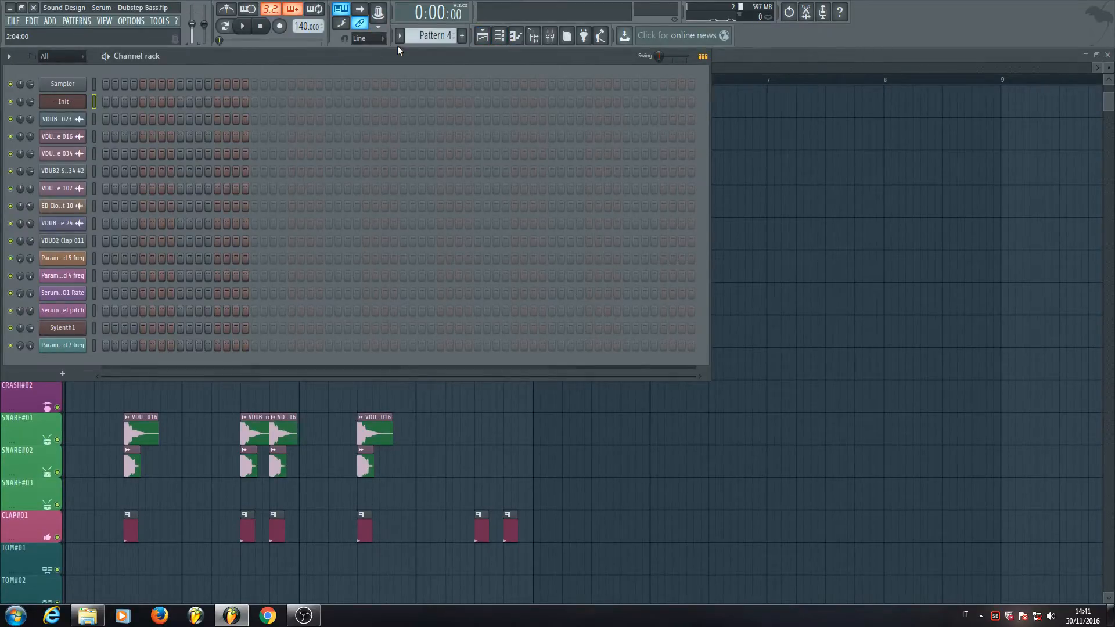
pyautogui.click(484, 36)
pyautogui.scroll(-5, 491, 235)
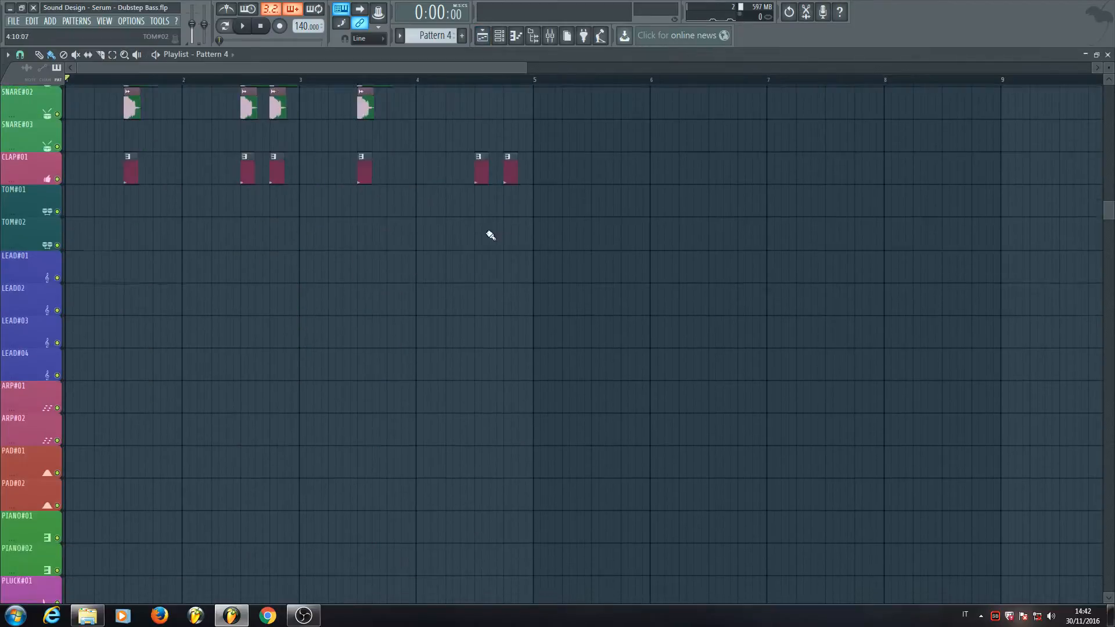
pyautogui.scroll(-4, 482, 238)
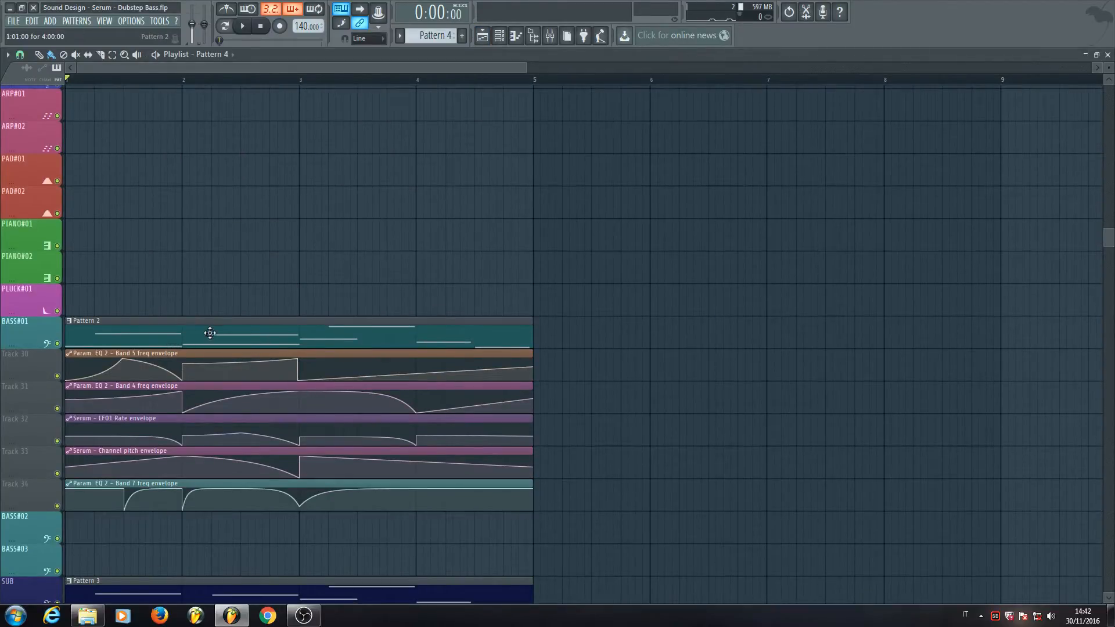
pyautogui.scroll(-3, 140, 324)
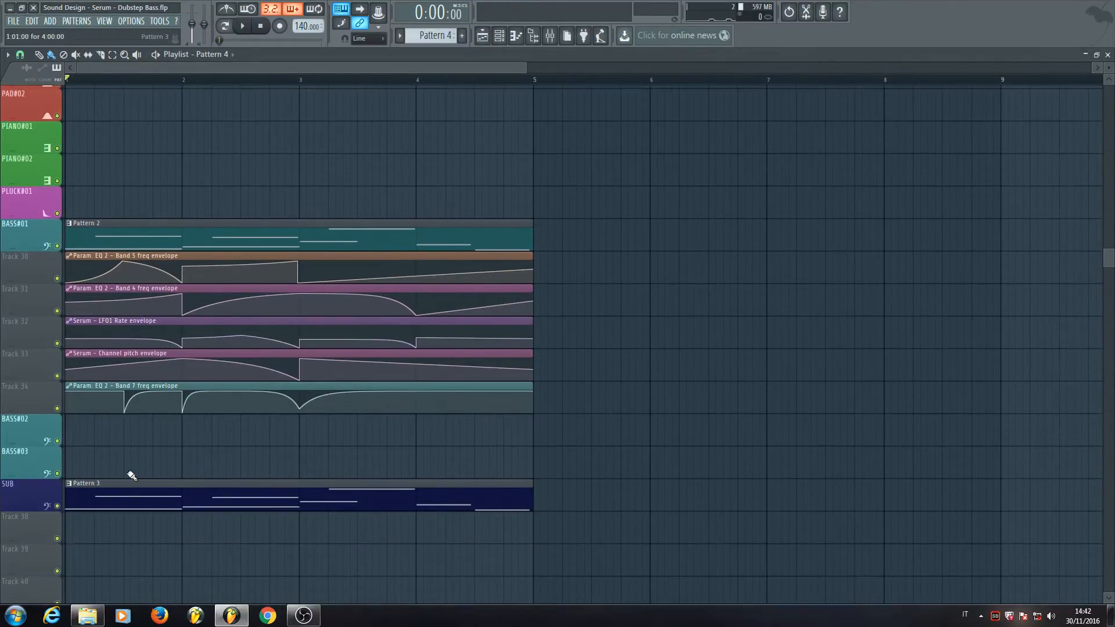
# - Audition the SUB track's Pattern 3 in solo and switch all tracks back on
pyautogui.rightClick(57, 506)
pyautogui.press('space')
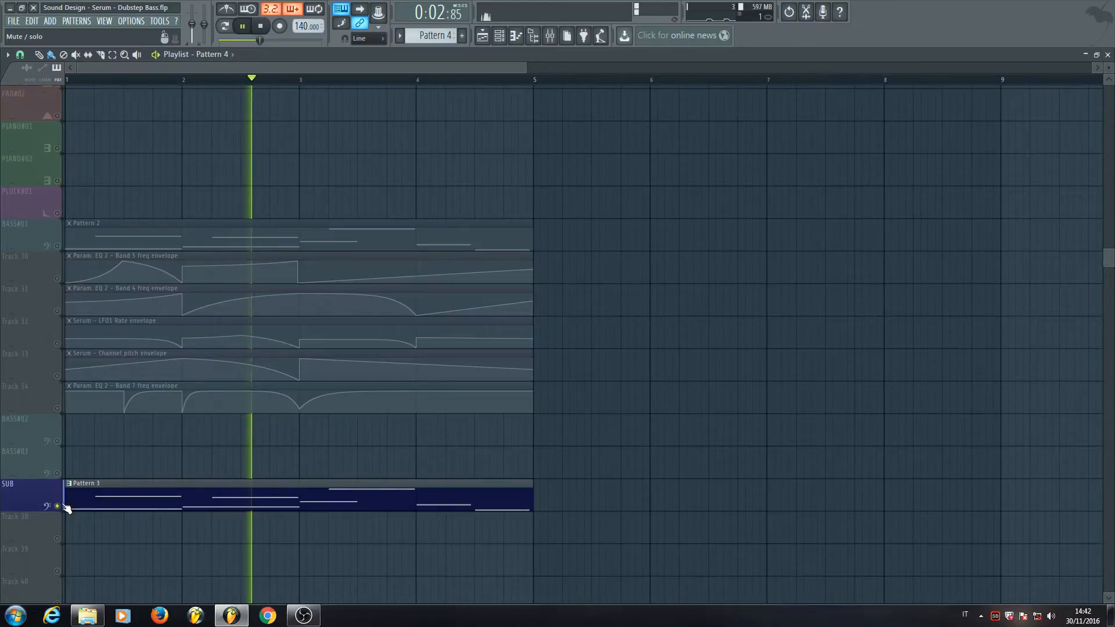
pyautogui.press('space')
pyautogui.click(57, 506)
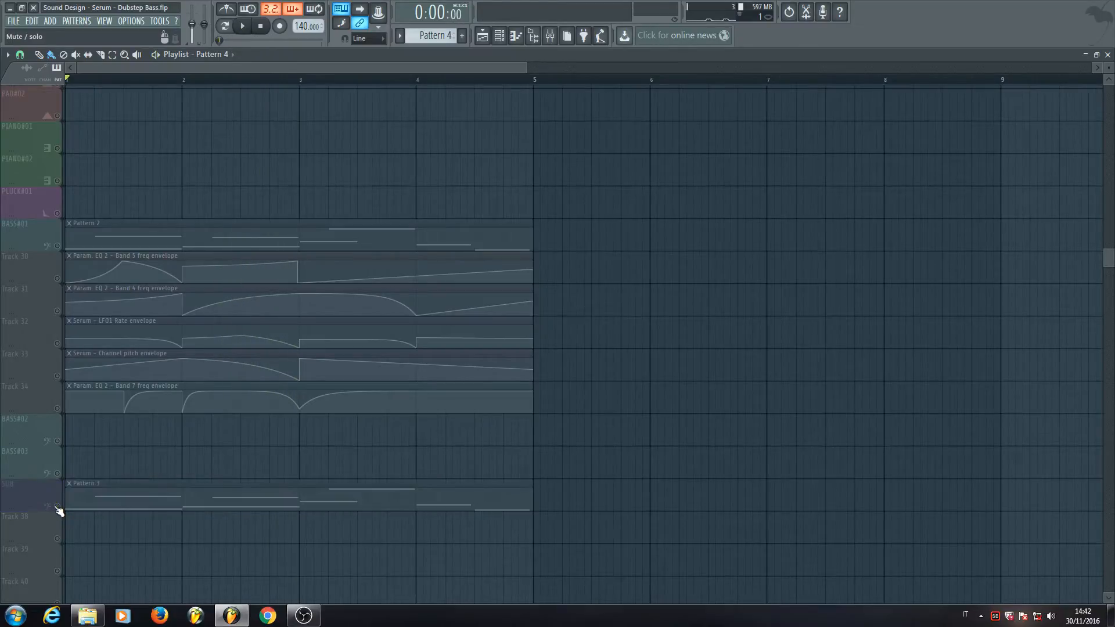
pyautogui.rightClick(63, 317)
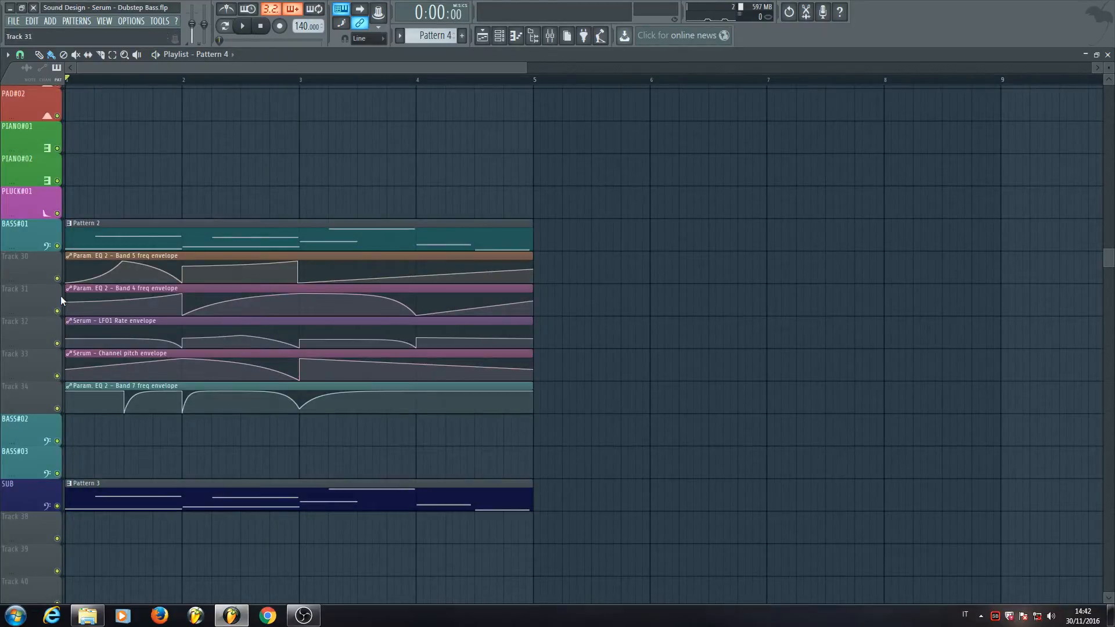
# - Open the notes of Pattern 2 and the Serum instrument on the - Init - channel, and audition the bass
pyautogui.doubleClick(87, 237)
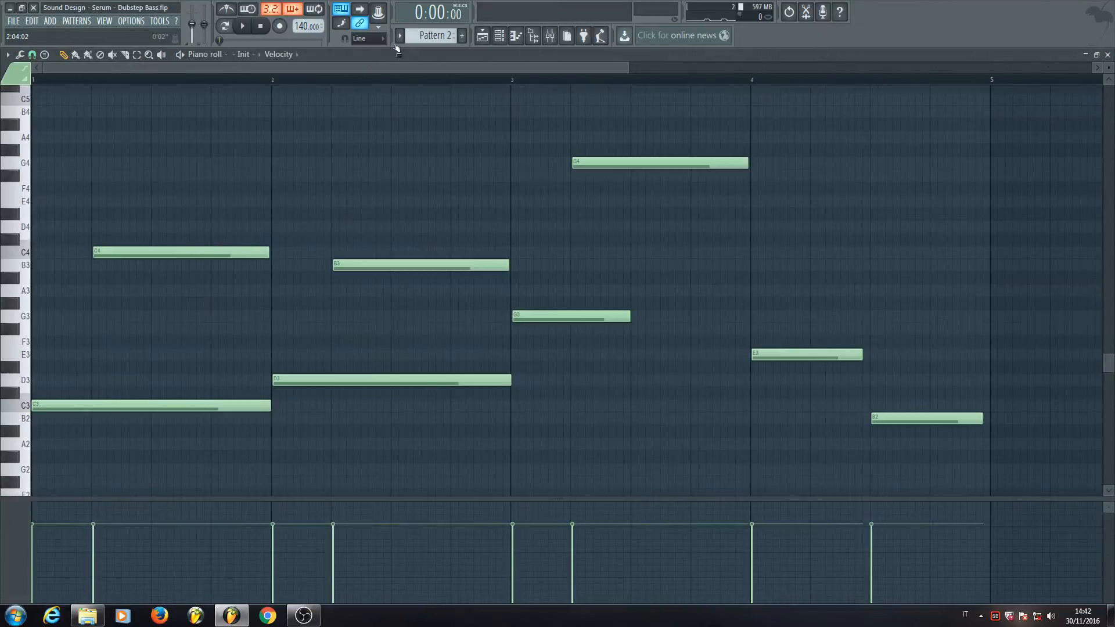
pyautogui.press('F6')
pyautogui.press('space')
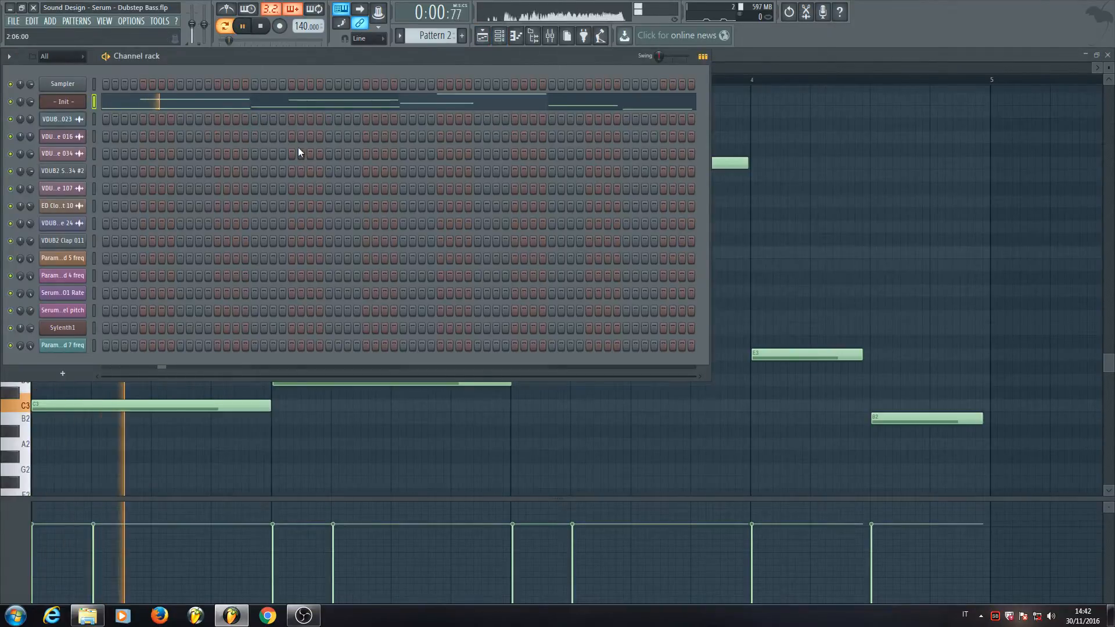
pyautogui.click(58, 102)
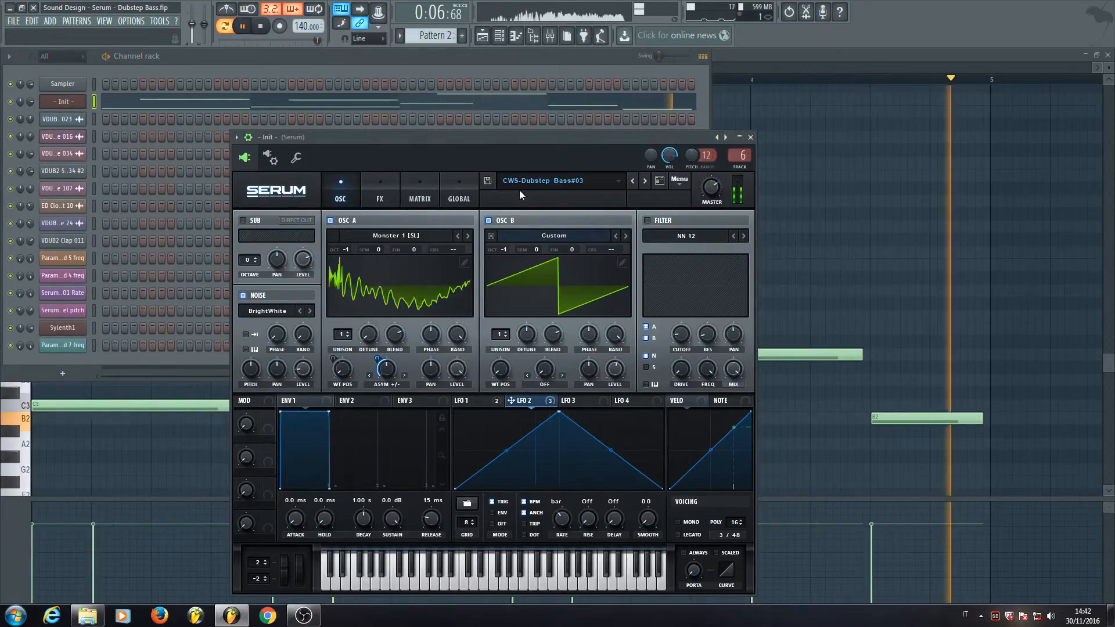
pyautogui.press('space')
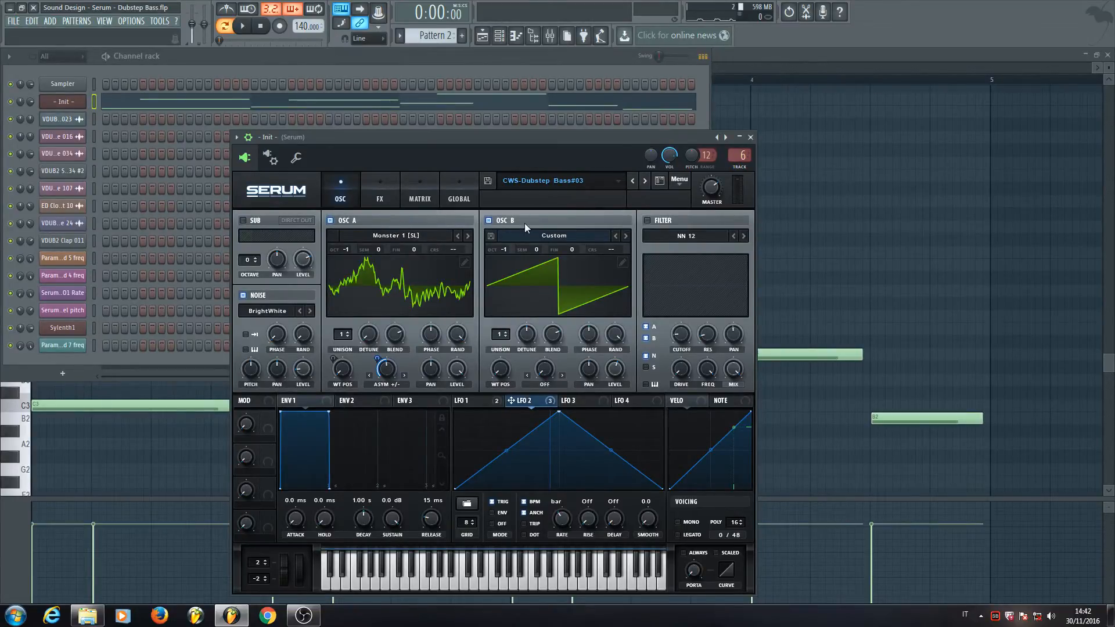
# - Check Oscillator A's Spectral wavetable selection and its unison setting
pyautogui.click(384, 236)
pyautogui.moveTo(374, 280)
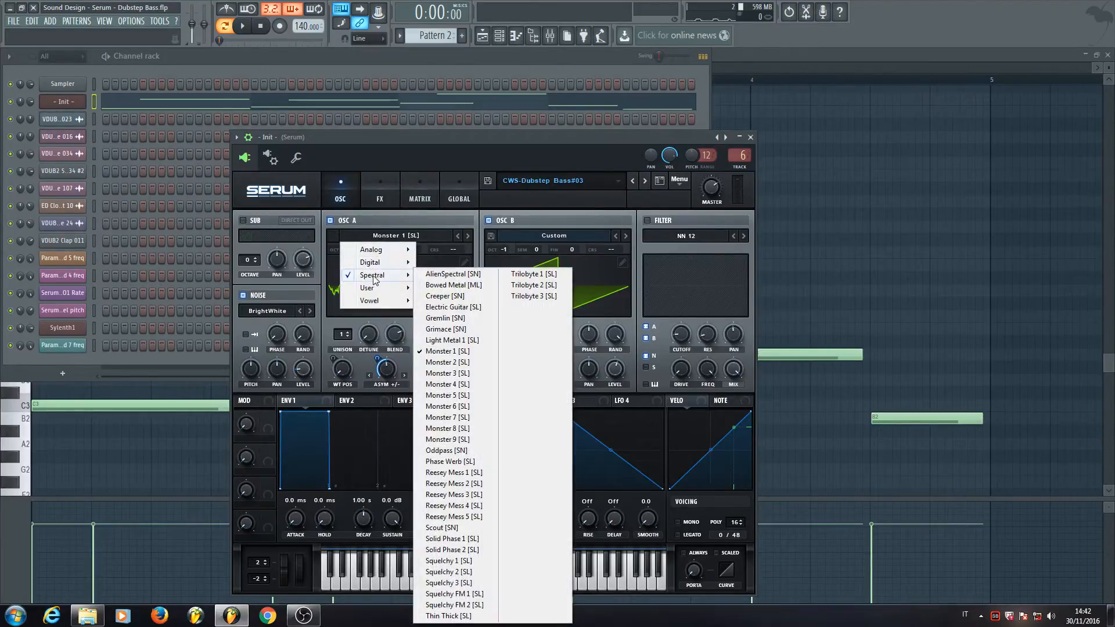
pyautogui.click(431, 219)
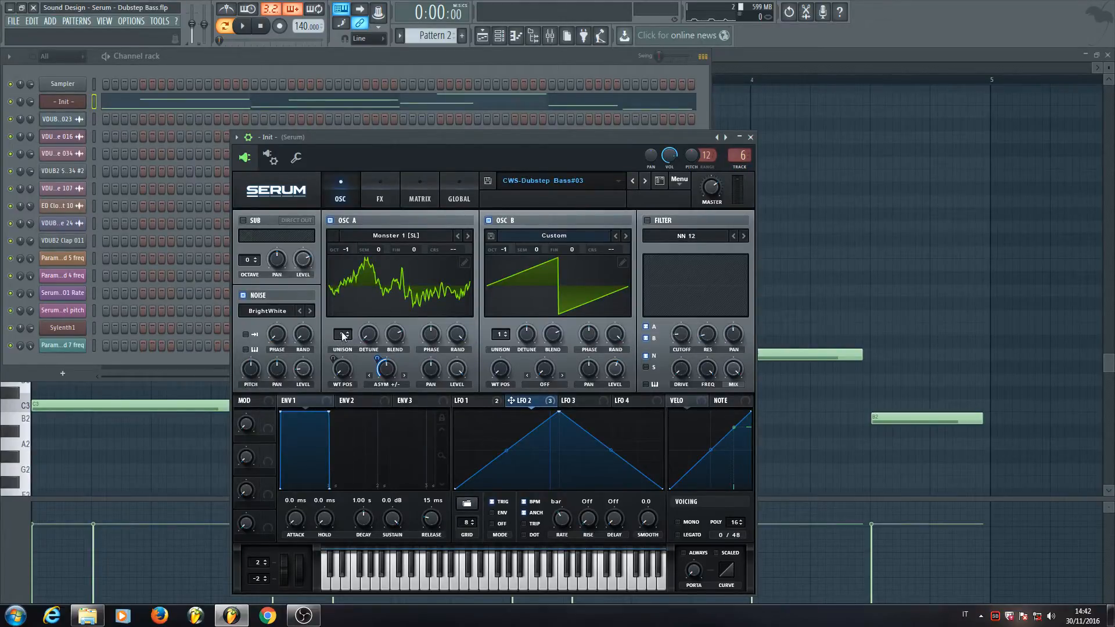
pyautogui.moveTo(341, 335)
pyautogui.mouseDown()
pyautogui.moveTo(345, 296)
pyautogui.moveTo(348, 345)
pyautogui.mouseUp()
# - Look through Oscillator A's warp modes and set its Asym +/- warp amount to 0%
pyautogui.click(384, 385)
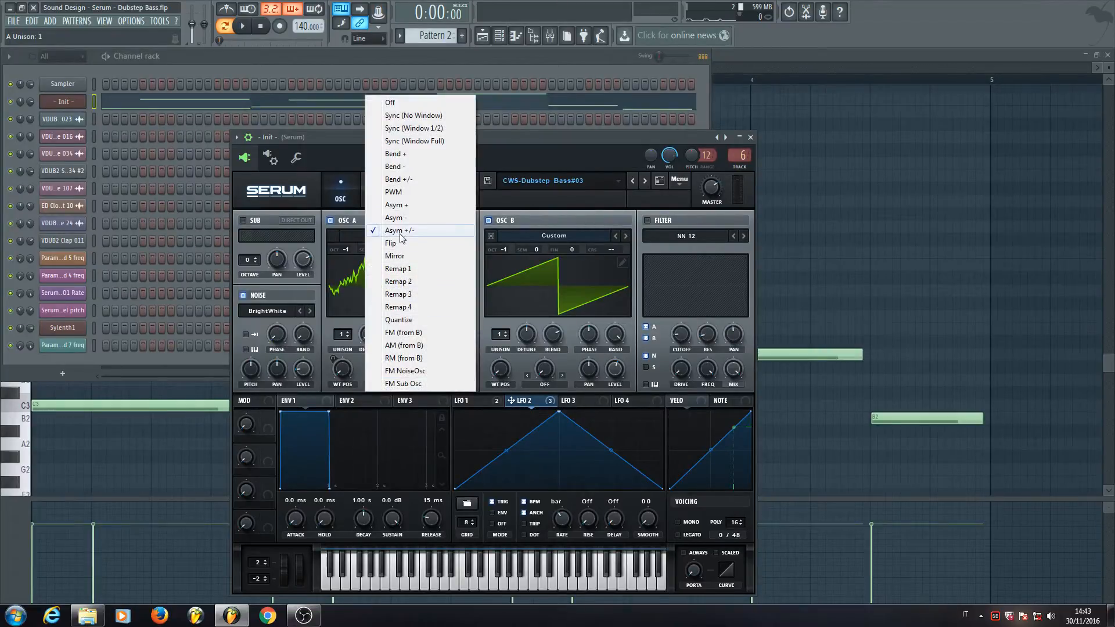
pyautogui.click(503, 167)
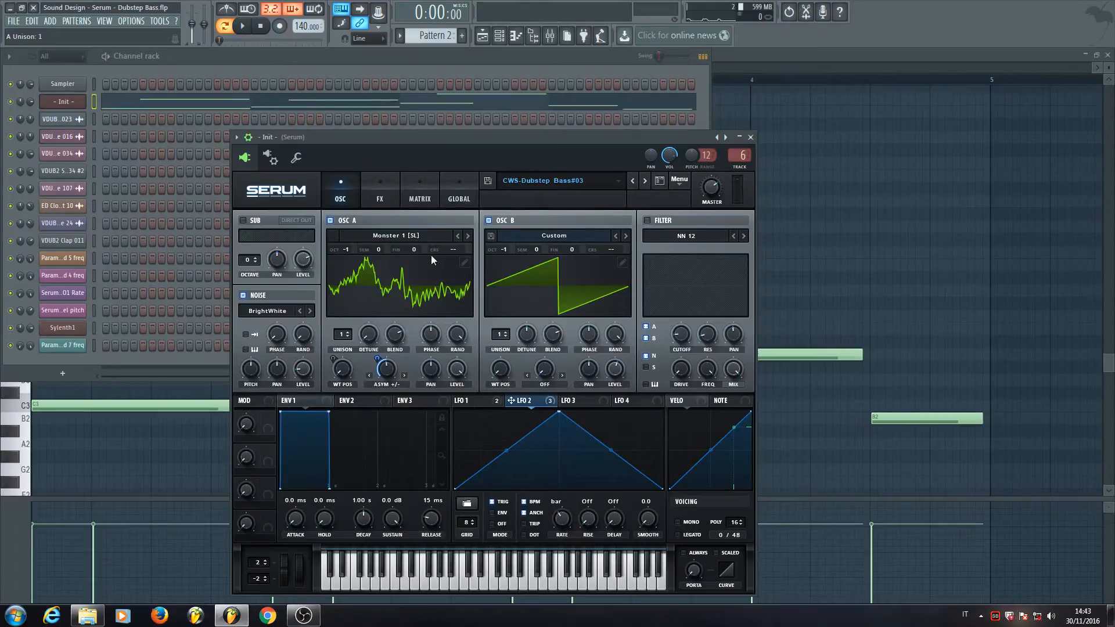
pyautogui.click(386, 369)
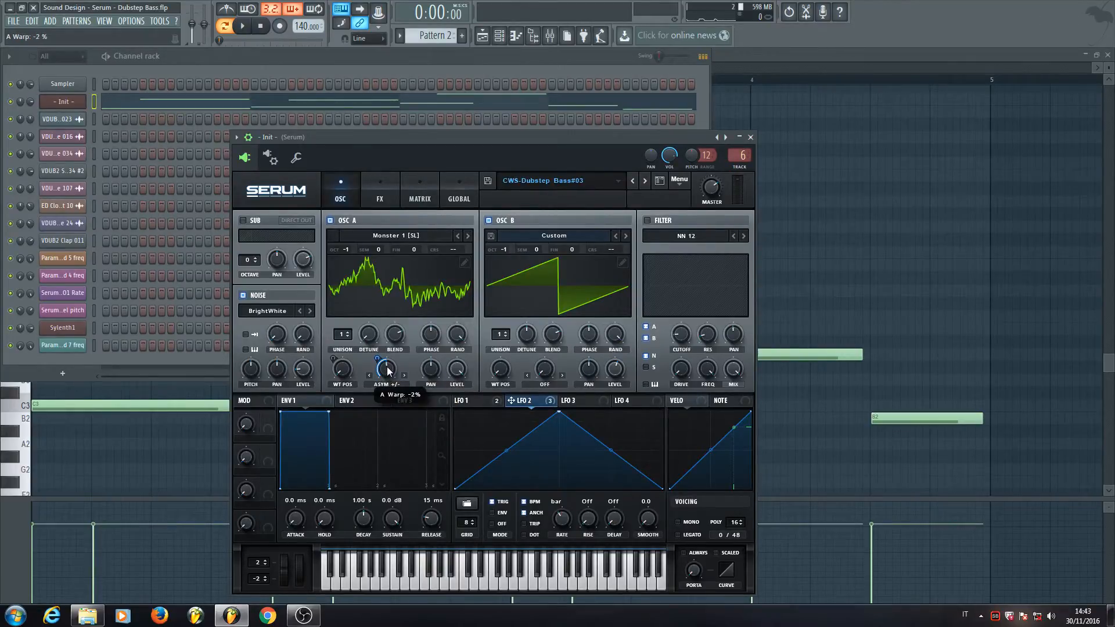
pyautogui.moveTo(387, 367); pyautogui.dragTo(389, 372)
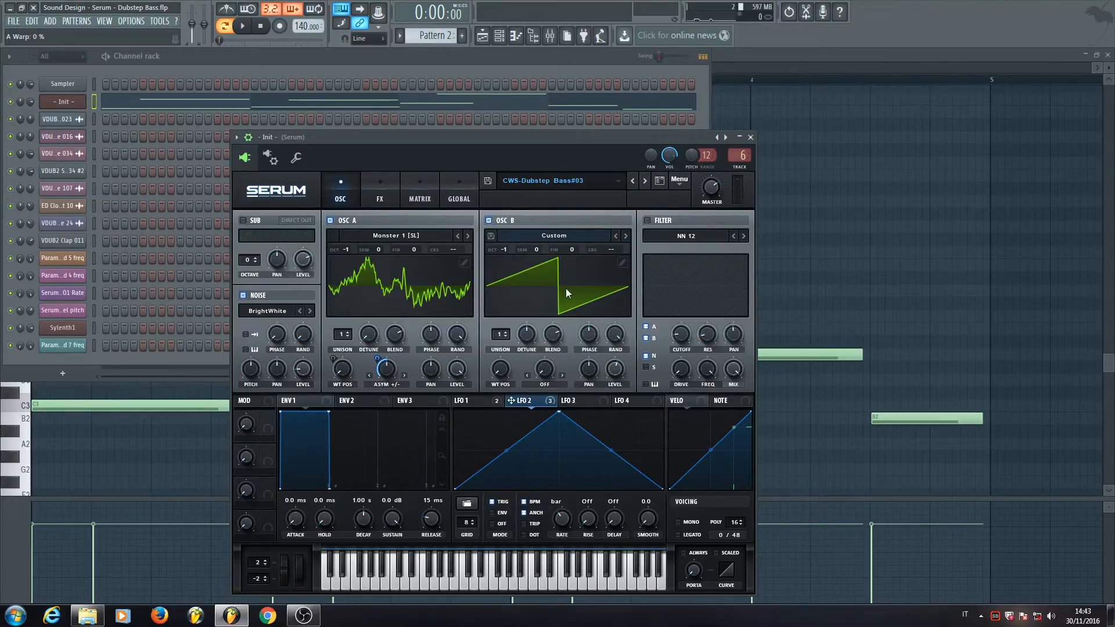
# - Set Oscillator B's level to 56%
pyautogui.click(488, 221)
pyautogui.click(612, 366)
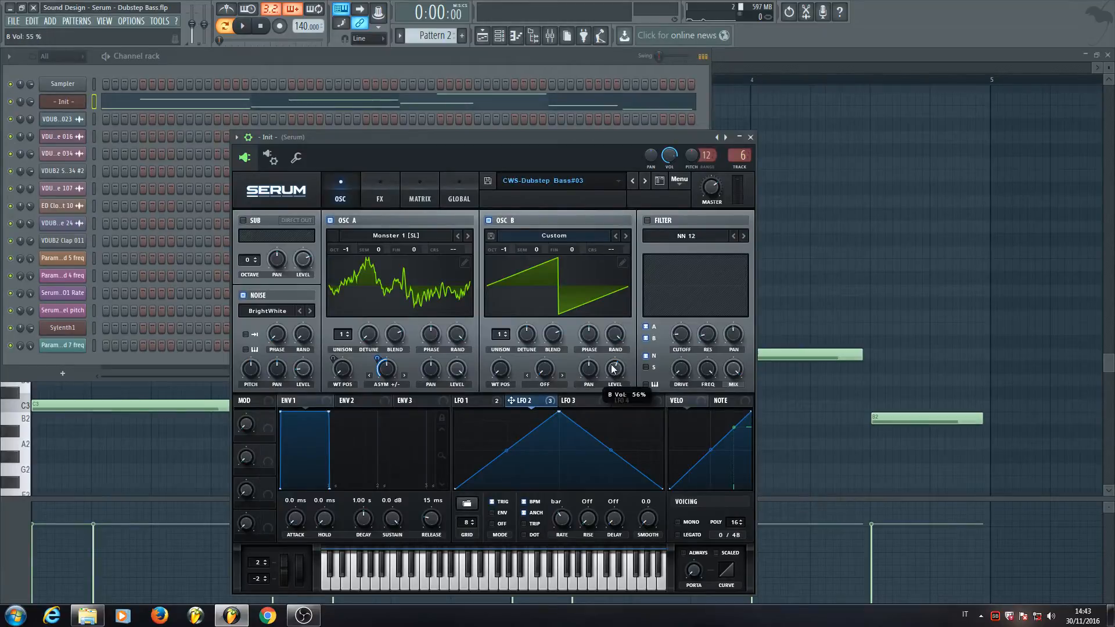
pyautogui.moveTo(612, 368); pyautogui.dragTo(609, 365)
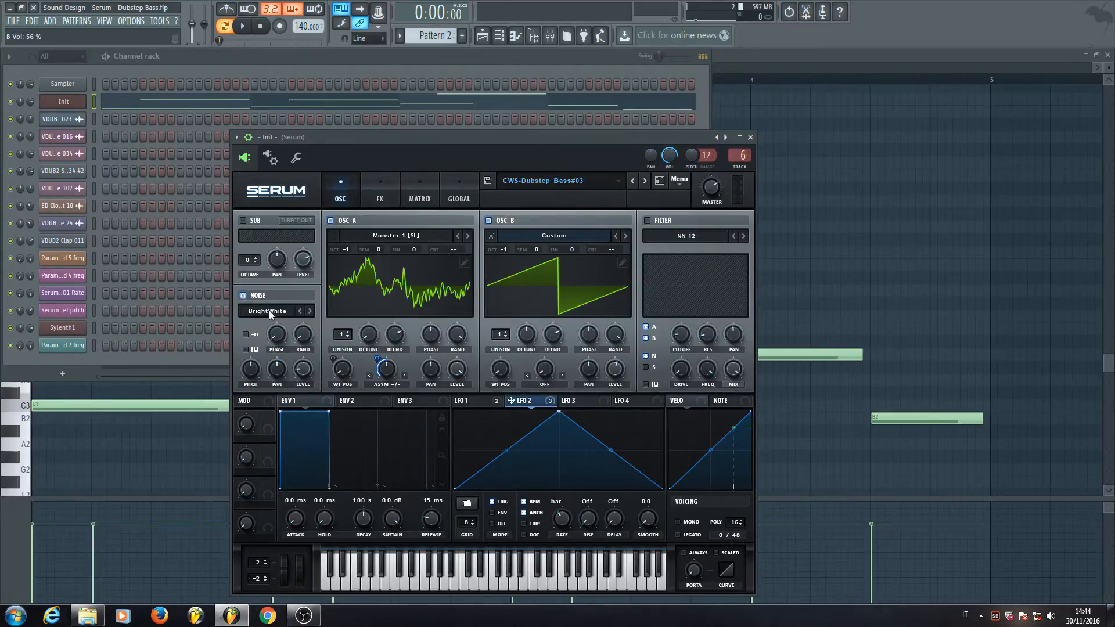
# - Look through the Analog sources of the noise oscillator and switch the oscillator off and back on
pyautogui.click(270, 312)
pyautogui.moveTo(284, 323)
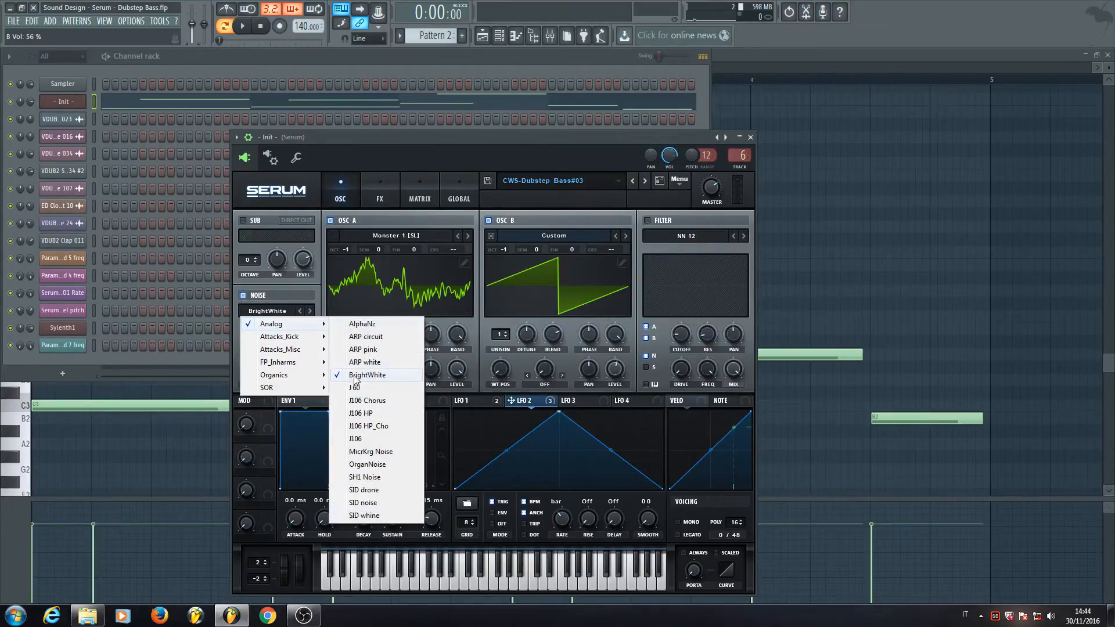
pyautogui.click(277, 302)
pyautogui.click(274, 298)
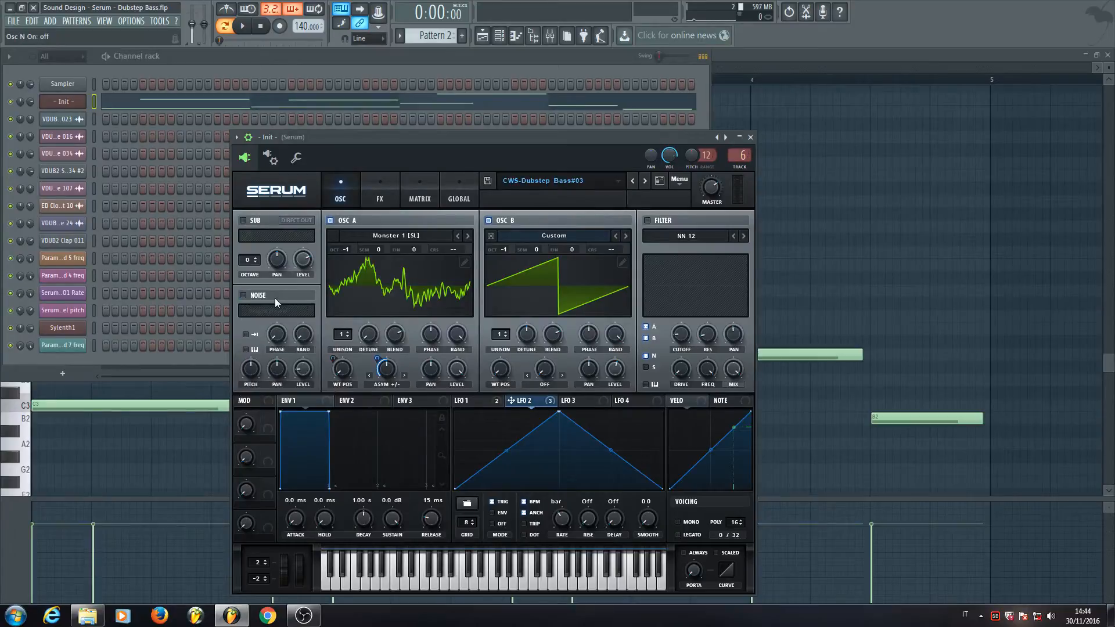
pyautogui.click(274, 298)
# - Set the noise oscillator's level to 16%
pyautogui.click(303, 368)
pyautogui.moveTo(302, 369); pyautogui.dragTo(302, 368)
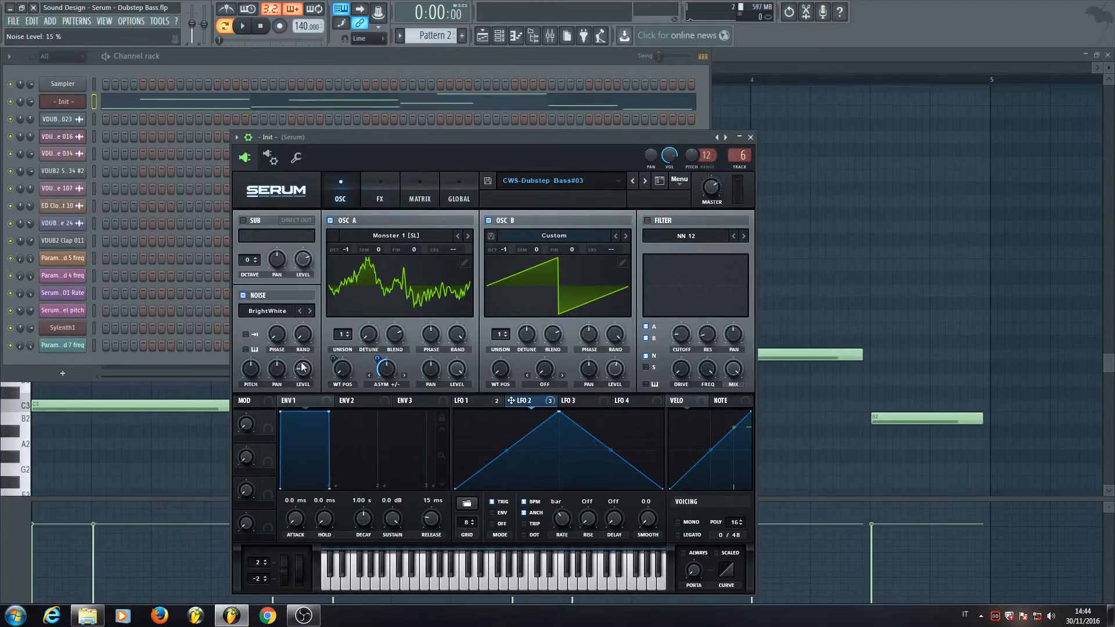
pyautogui.moveTo(302, 368)
pyautogui.mouseDown()
pyautogui.moveTo(331, 243)
pyautogui.moveTo(304, 375)
pyautogui.mouseUp()
# - Compare the shapes, rates, trigger modes and destinations of LFO 1 and LFO 2
pyautogui.click(477, 403)
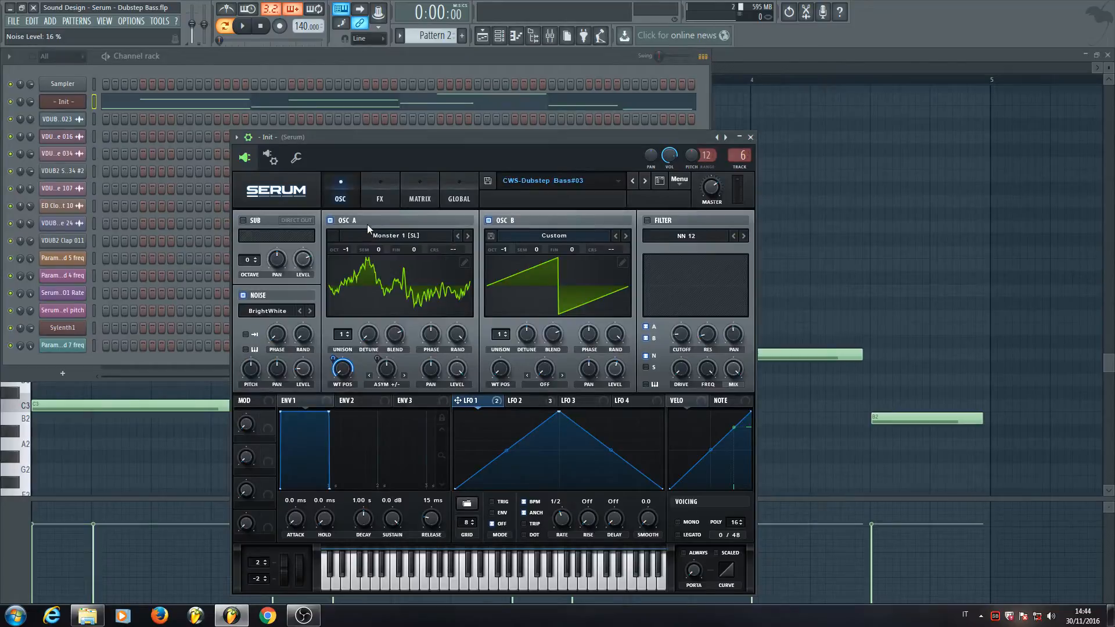
pyautogui.click(521, 400)
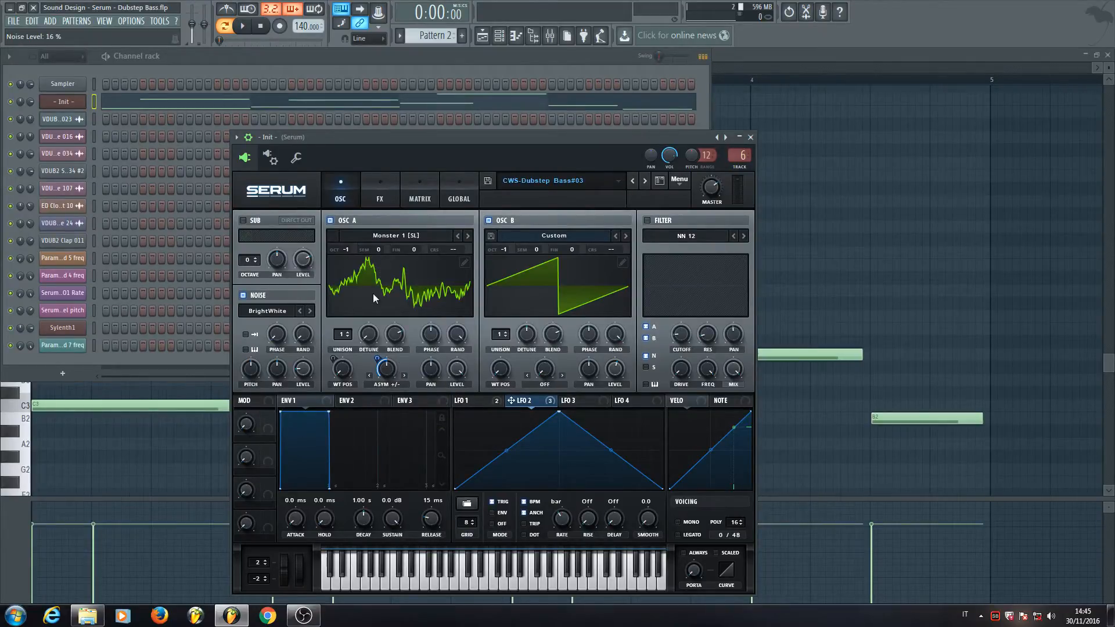
pyautogui.click(482, 401)
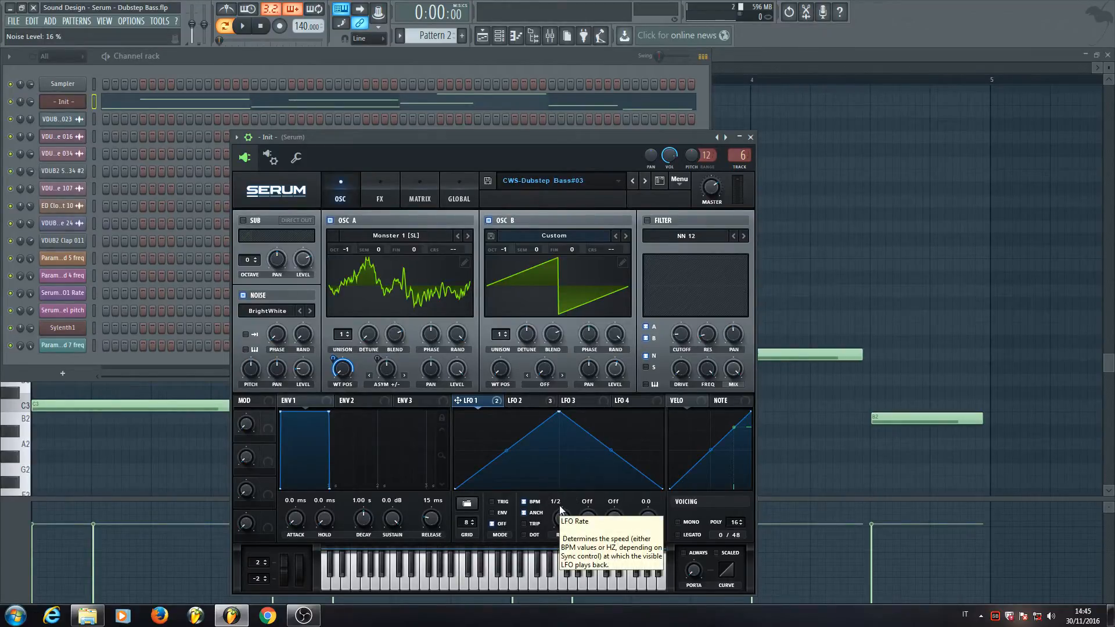
pyautogui.click(512, 402)
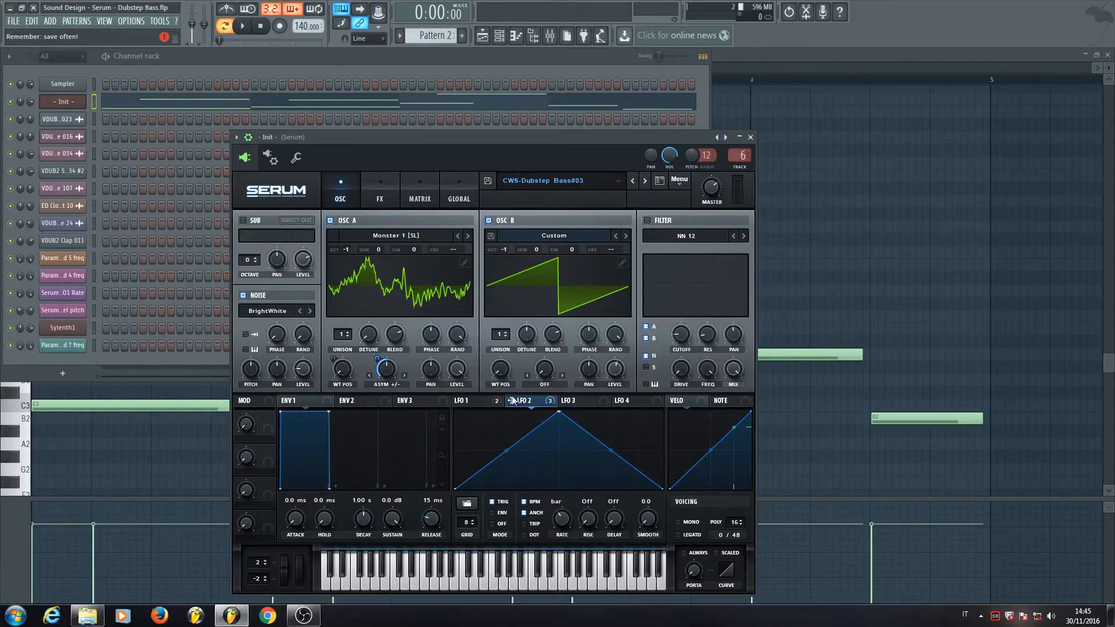
pyautogui.click(476, 403)
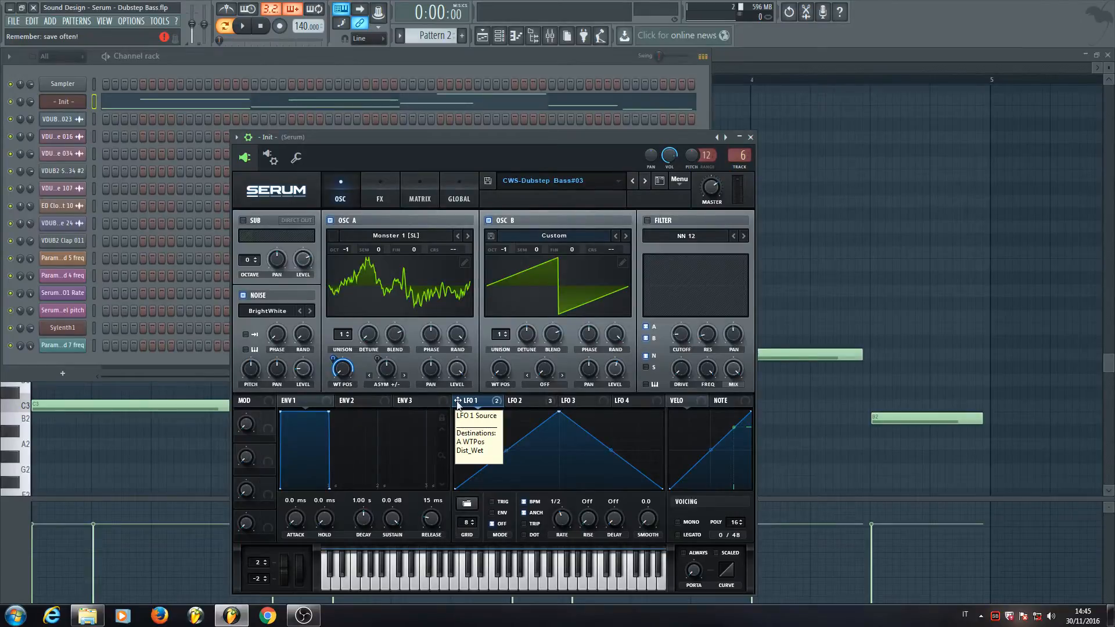
# - Adjust the LFO 1 modulation amount on Oscillator A's wavetable position
pyautogui.moveTo(458, 401); pyautogui.dragTo(380, 384)
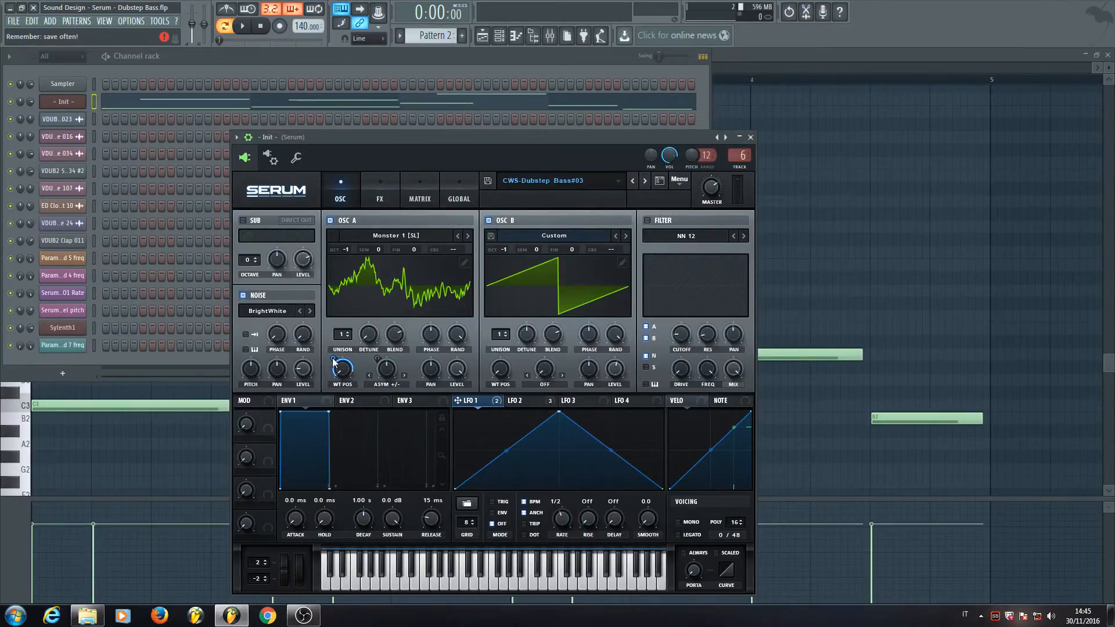
pyautogui.moveTo(334, 358)
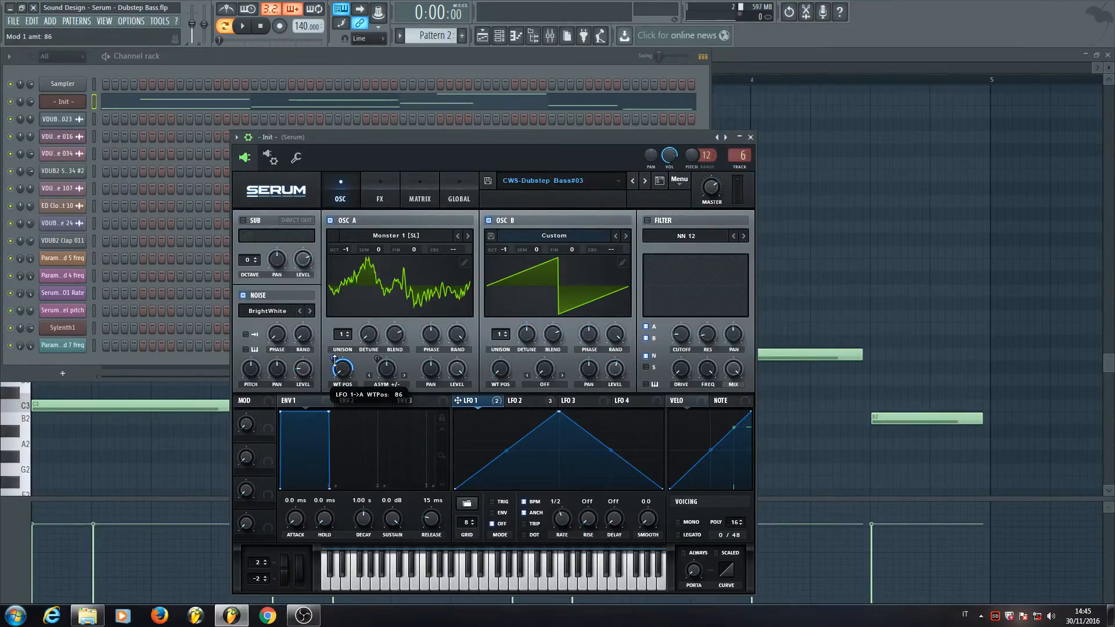
pyautogui.moveTo(334, 358); pyautogui.dragTo(333, 359)
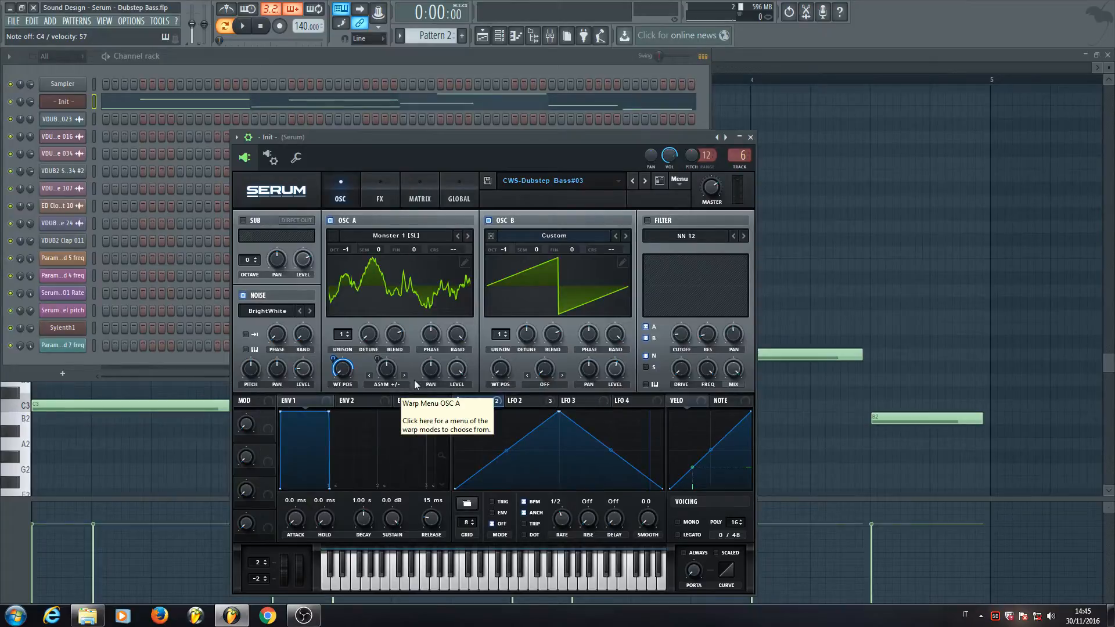
# - Enable the Hyper/Dimension effect in Serum's effects rack
pyautogui.click(383, 201)
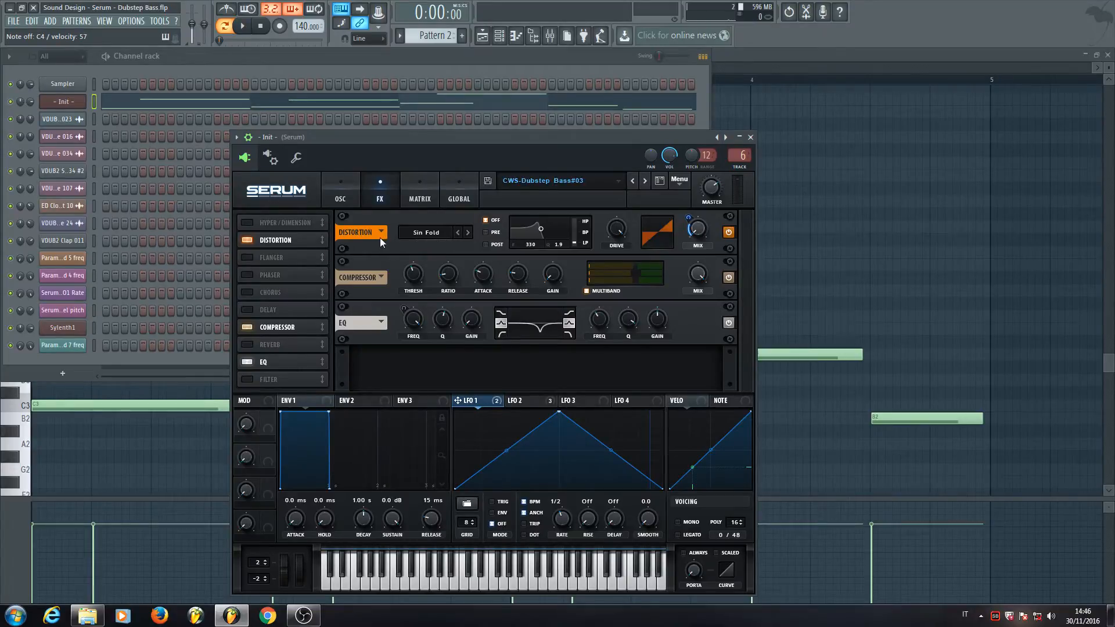
pyautogui.click(246, 223)
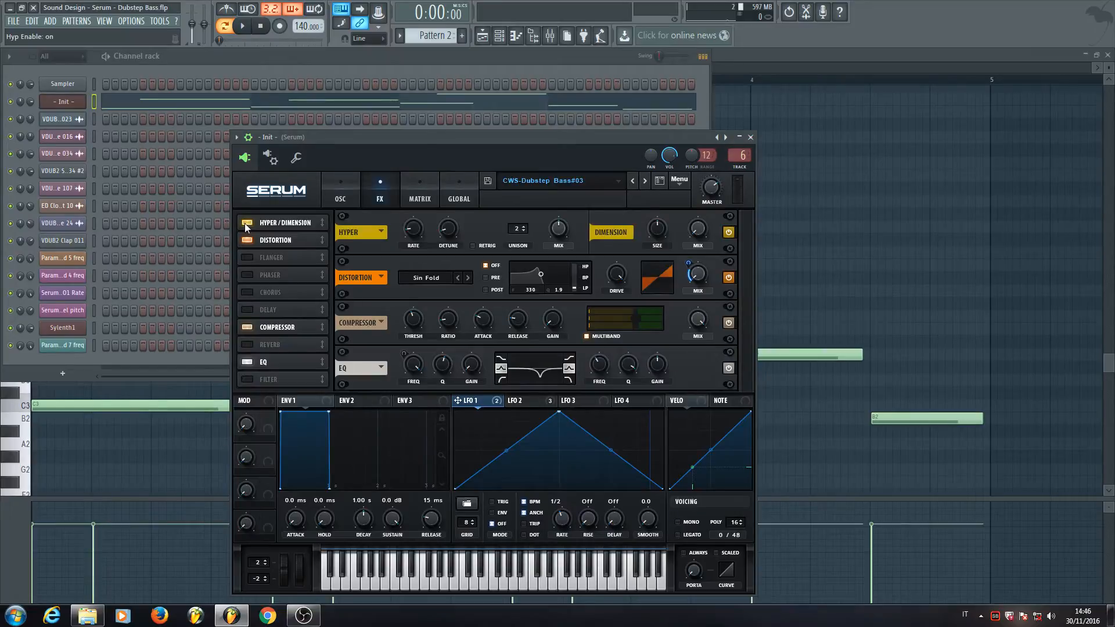
# - Disable the Hyper/Dimension effect and set the LFO 1 modulation amount on the distortion mix to 30
pyautogui.click(247, 224)
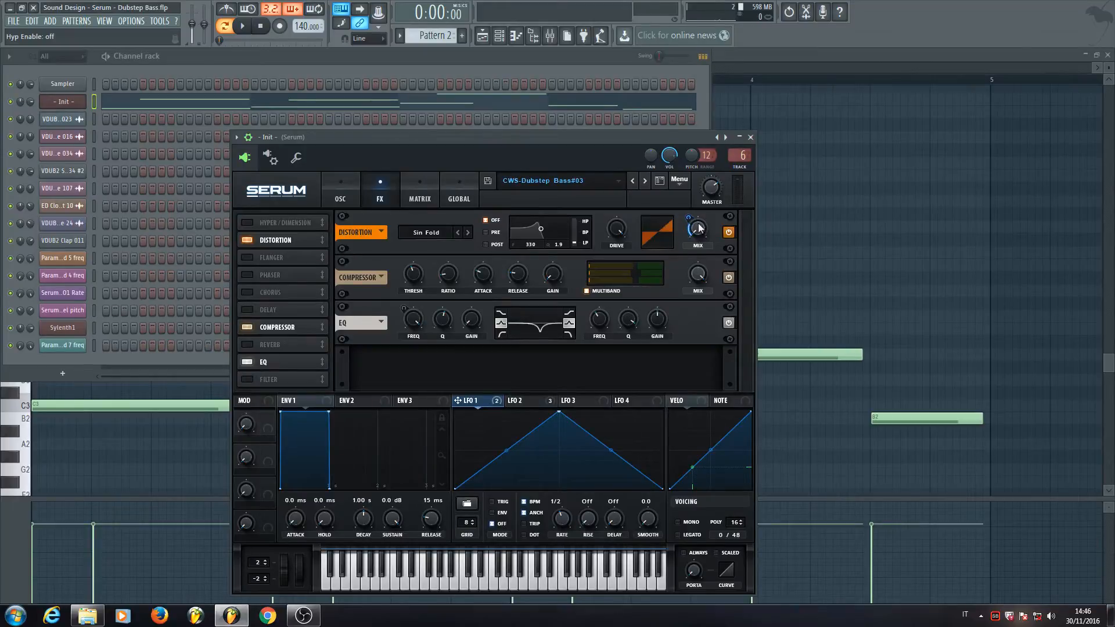
pyautogui.moveTo(696, 231)
pyautogui.moveTo(690, 219); pyautogui.dragTo(693, 216)
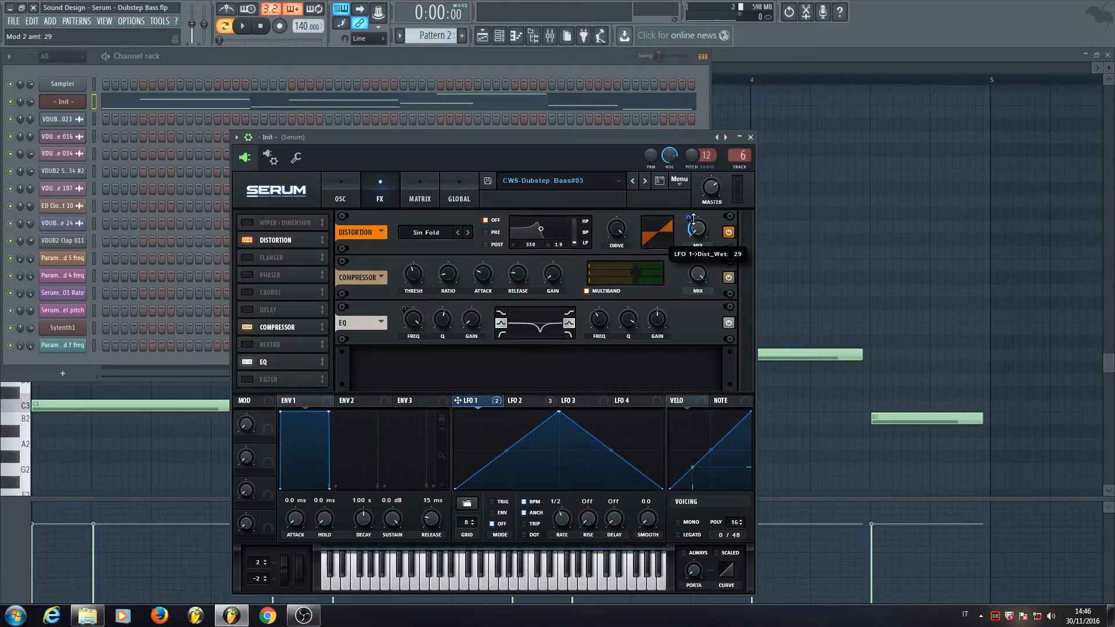
pyautogui.moveTo(693, 218); pyautogui.dragTo(687, 218)
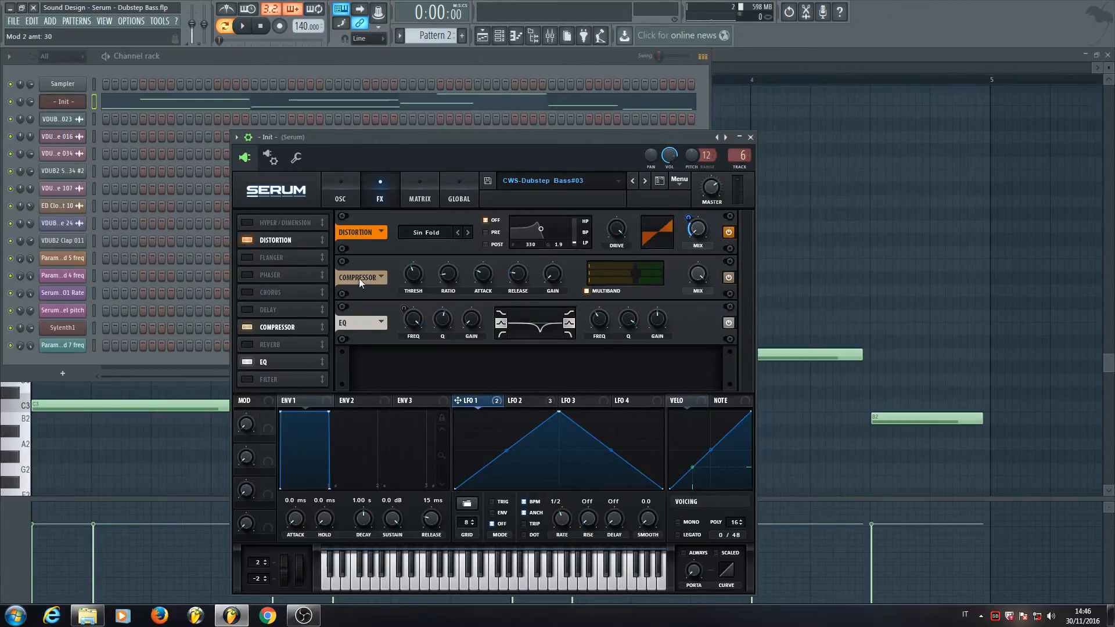
# - Set the compressor's ratio to 1.2:1 and its attack to 61.2 ms, leaving Multiband enabled
pyautogui.click(413, 272)
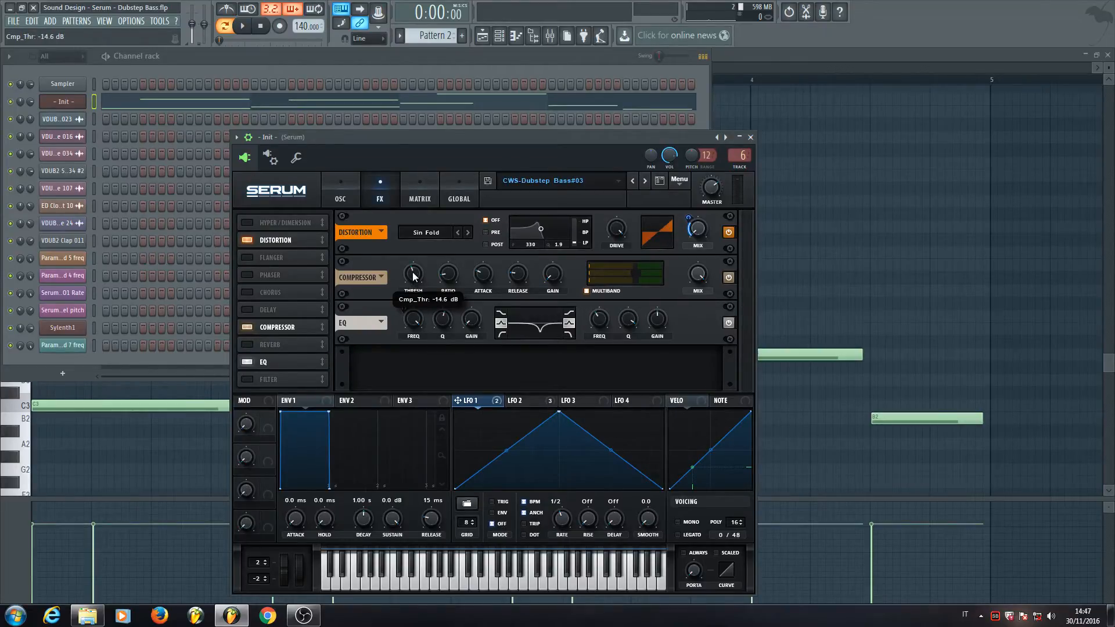
pyautogui.click(447, 273)
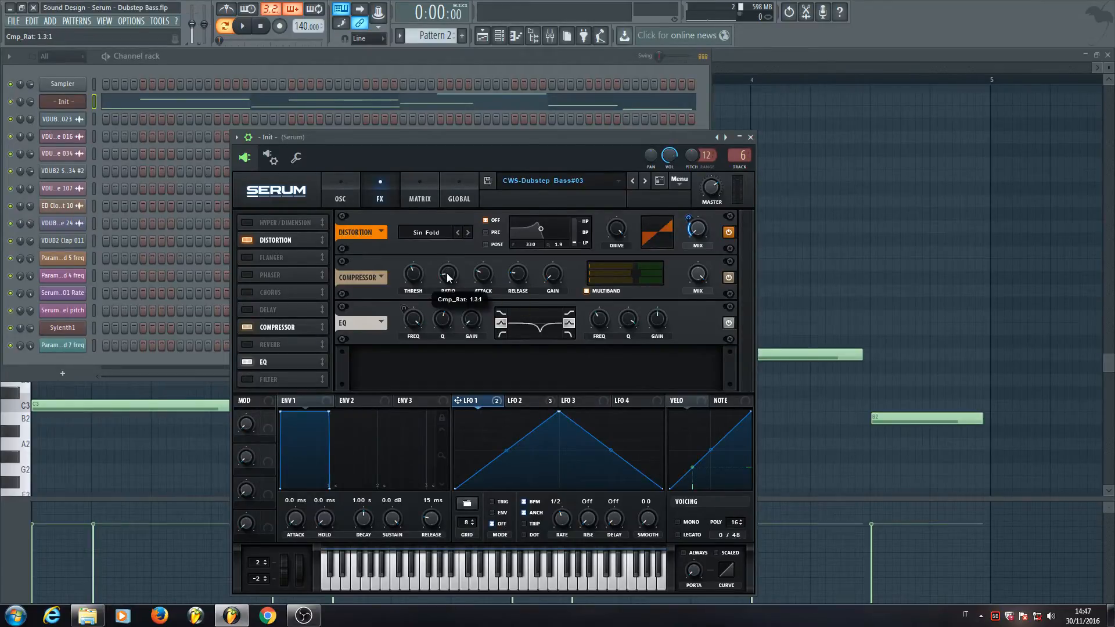
pyautogui.moveTo(448, 273); pyautogui.dragTo(445, 273)
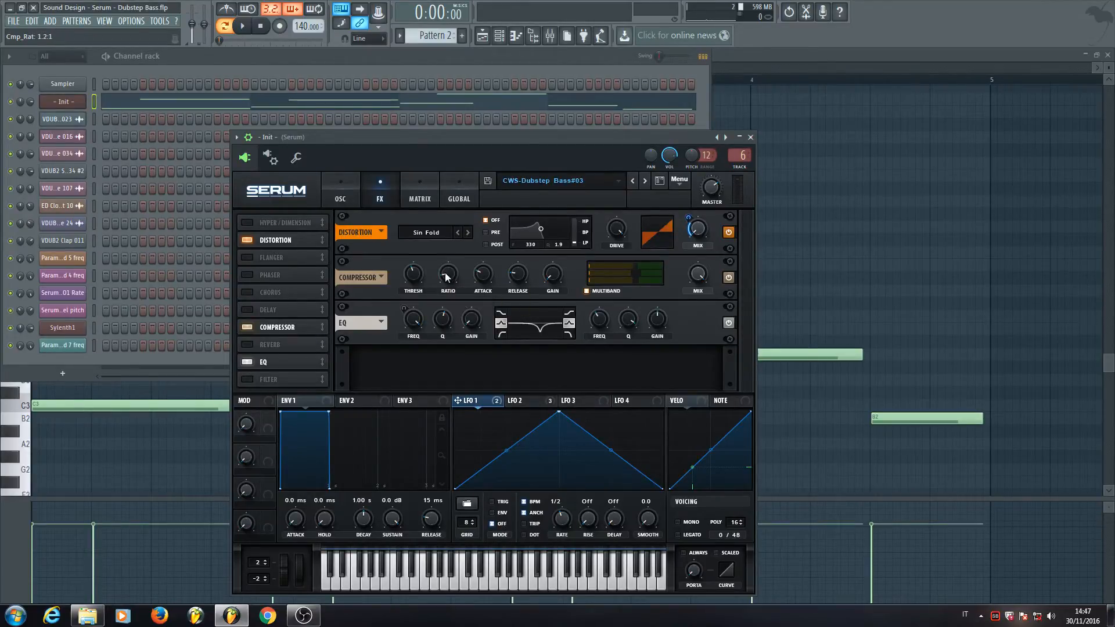
pyautogui.click(481, 279)
pyautogui.moveTo(481, 279); pyautogui.dragTo(480, 279)
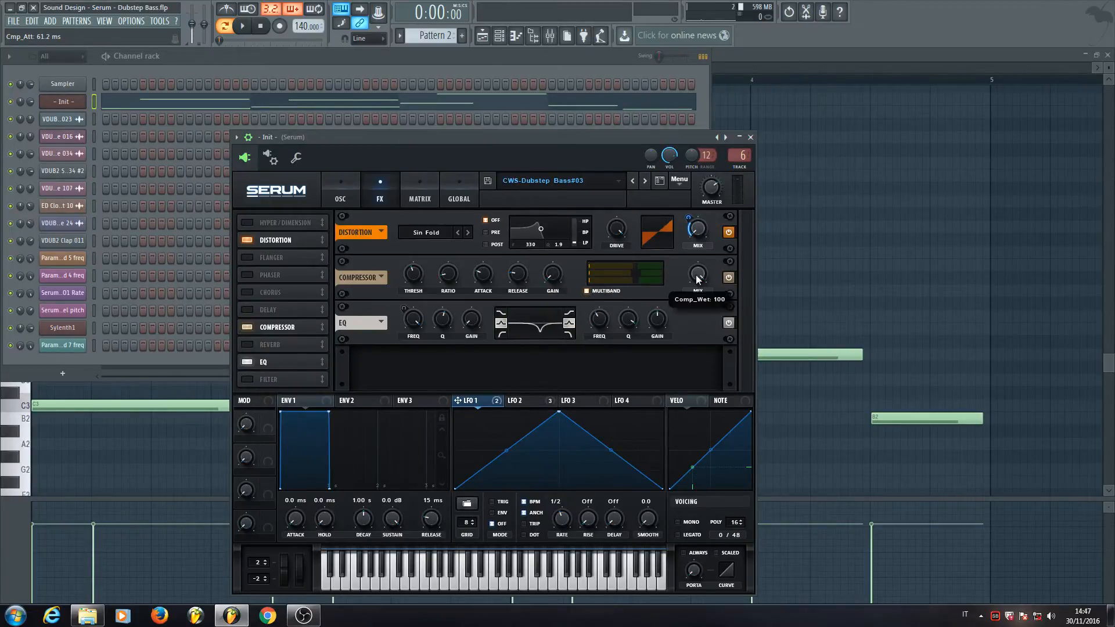
pyautogui.click(585, 291)
pyautogui.click(586, 291)
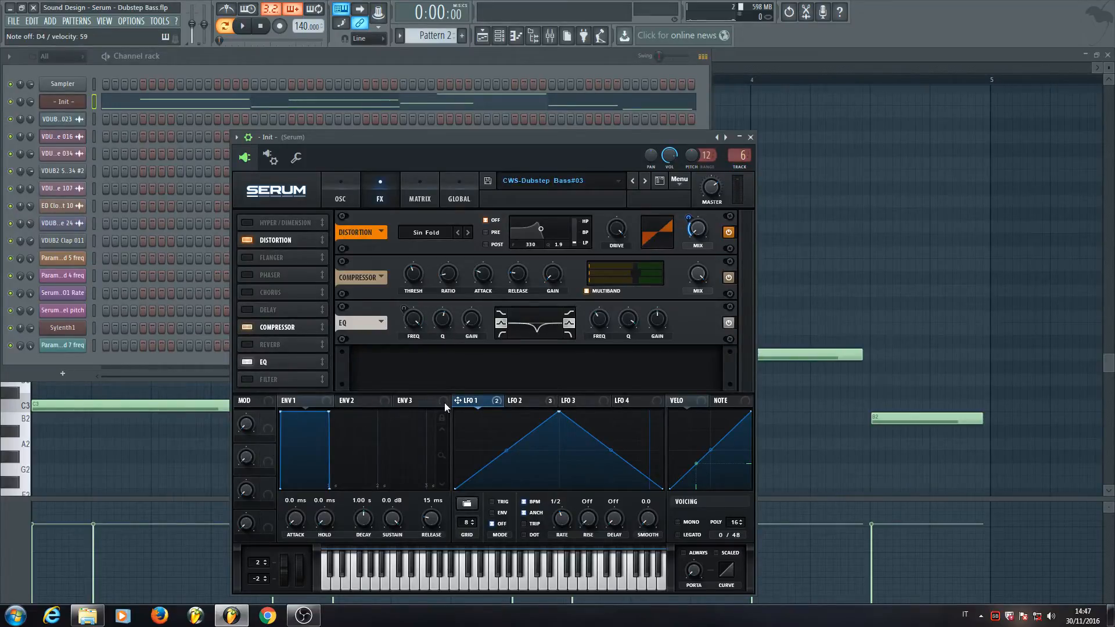
# - Assign LFO 2 to the frequency of the EQ's low band, adjust it, and return to the oscillator view
pyautogui.click(517, 402)
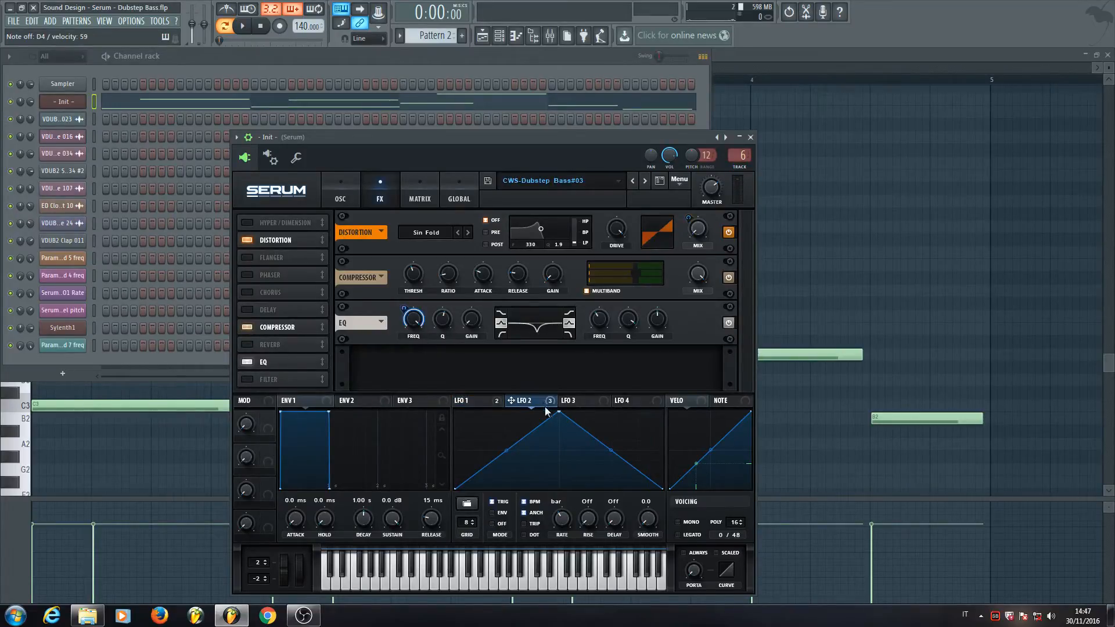
pyautogui.moveTo(514, 401)
pyautogui.moveTo(525, 401); pyautogui.dragTo(471, 366)
pyautogui.moveTo(407, 320)
pyautogui.mouseDown()
pyautogui.moveTo(414, 209)
pyautogui.moveTo(414, 339)
pyautogui.mouseUp()
pyautogui.click(355, 193)
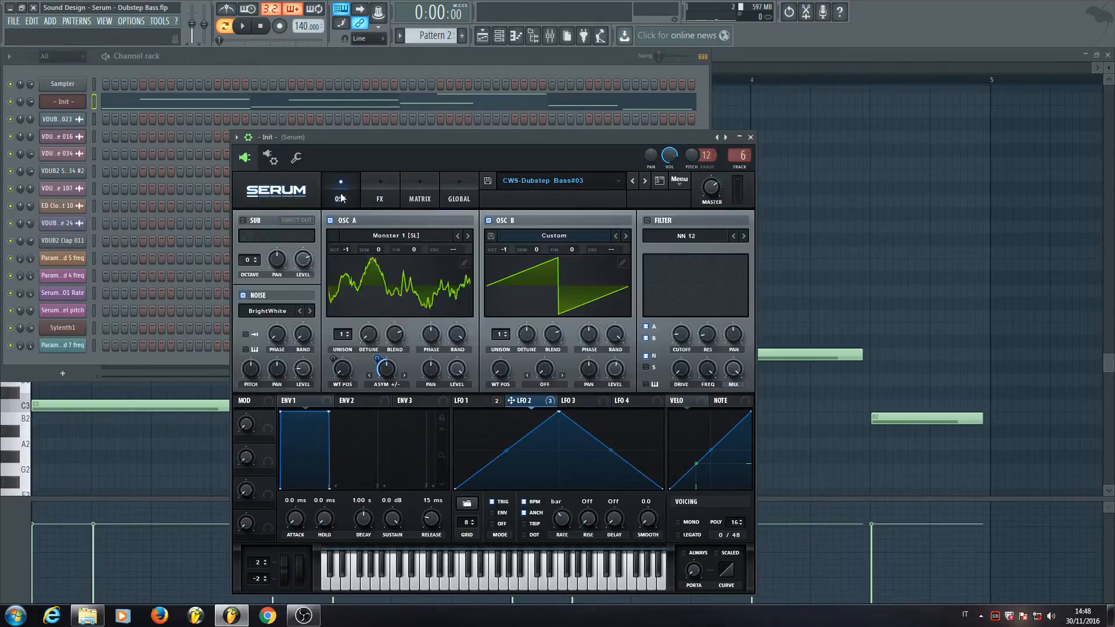
# - Open Serum's mixer track and inspect the curve of the first Fruity parametric EQ 2 in its effect chain
pyautogui.doubleClick(741, 156)
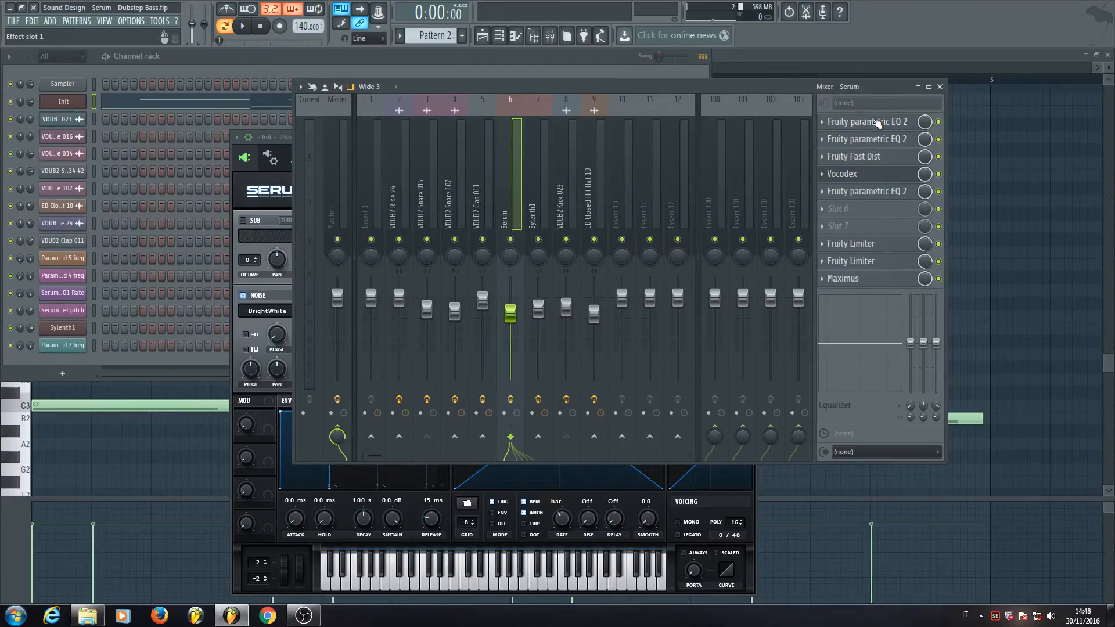
pyautogui.click(874, 125)
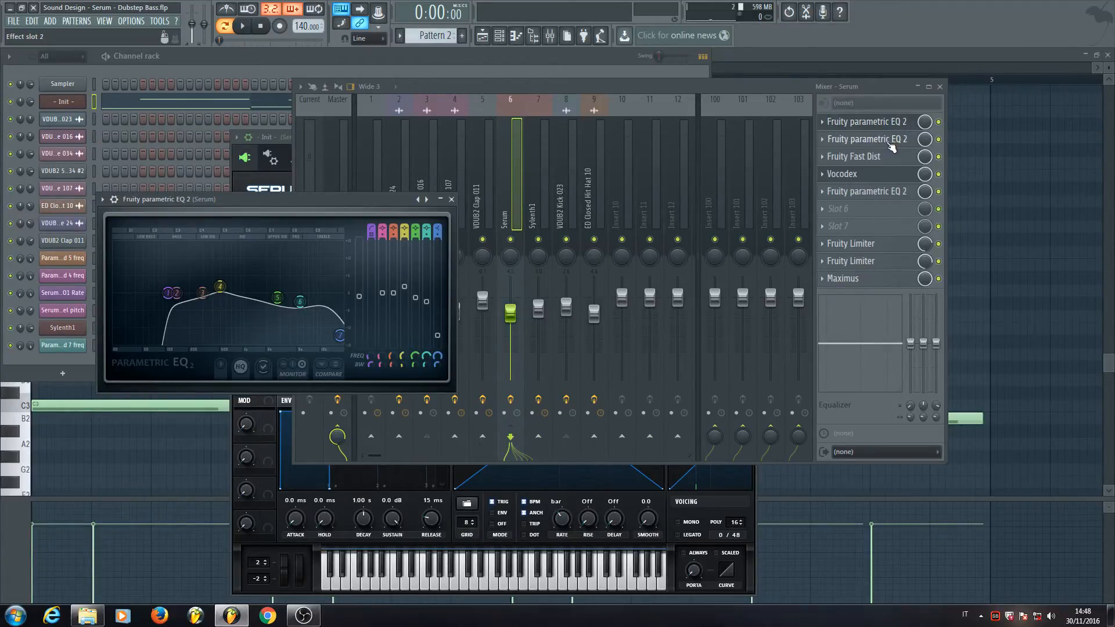
pyautogui.moveTo(387, 200); pyautogui.dragTo(642, 172)
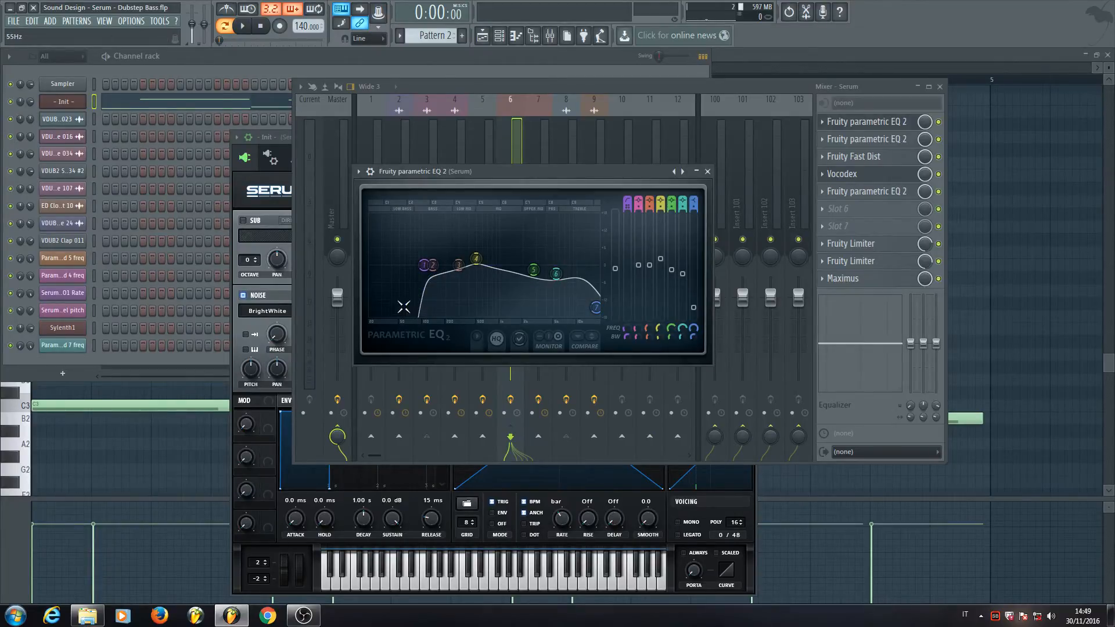
# - Check the Fruity parametric EQ 2 curve on the Sylenth1 mixer track for comparison and close it
pyautogui.click(531, 110)
pyautogui.click(847, 123)
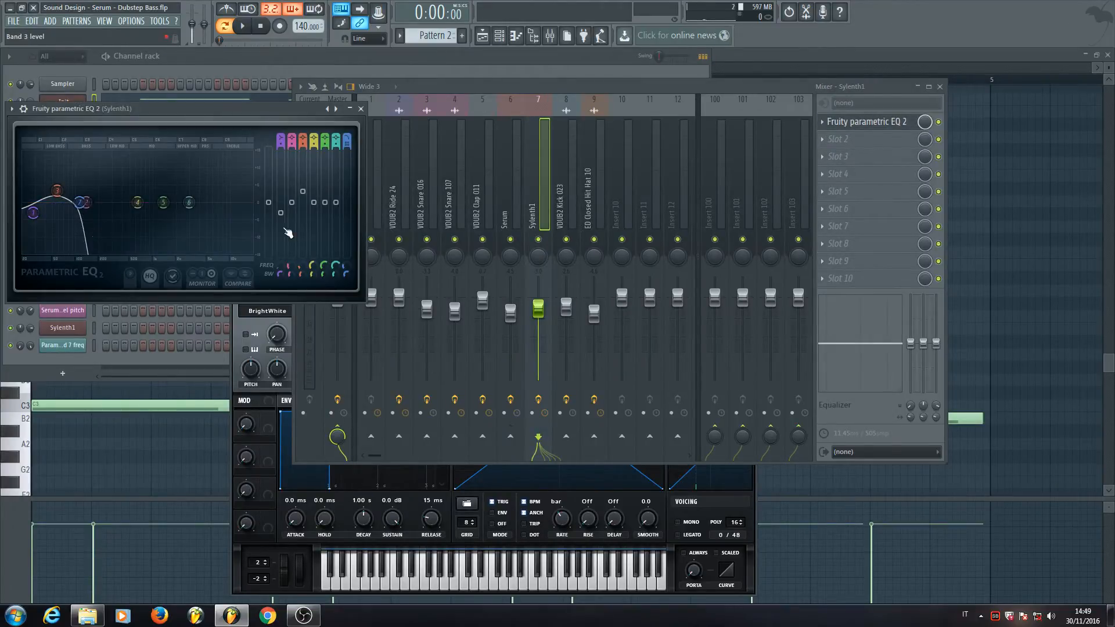
pyautogui.click(359, 116)
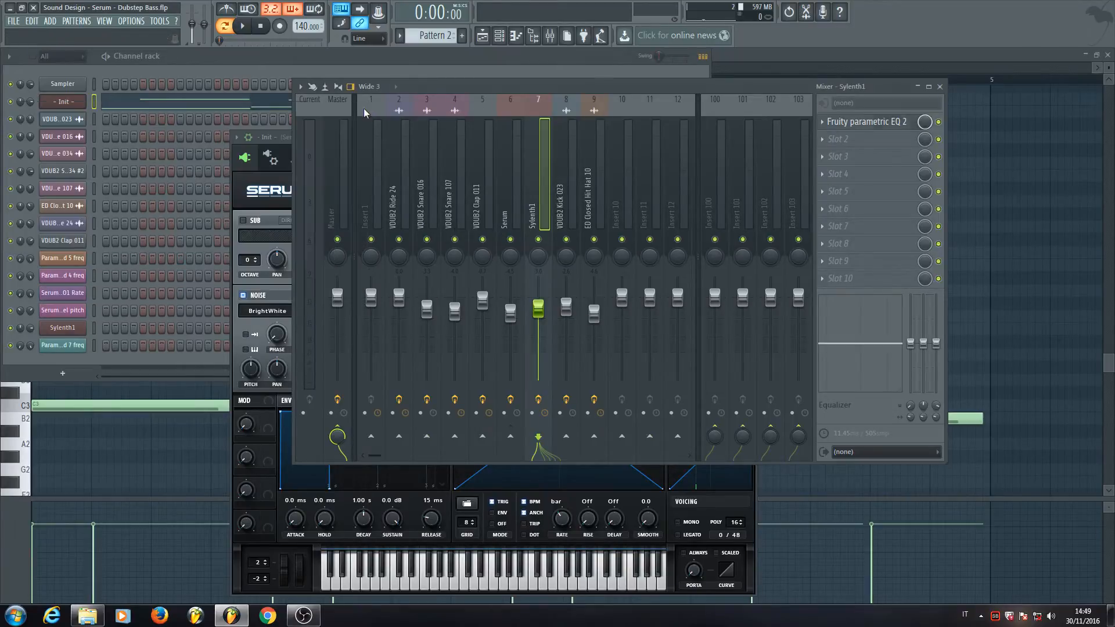
# - Return to the Serum mixer track, review the first EQ's band 4 boost, and close the EQ
pyautogui.click(520, 186)
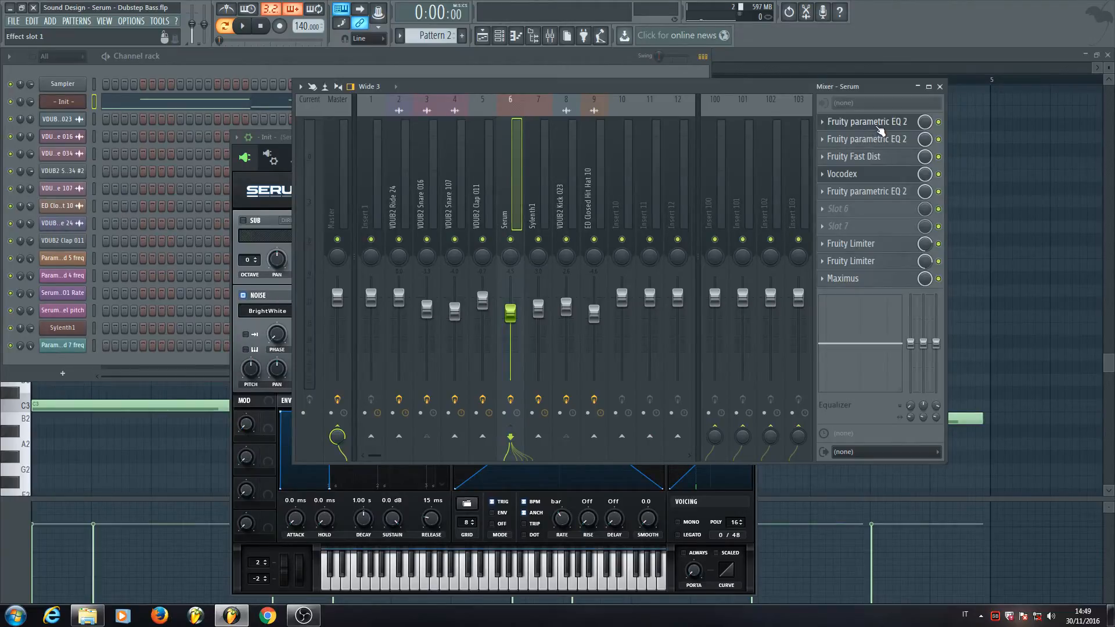
pyautogui.click(893, 144)
pyautogui.click(877, 123)
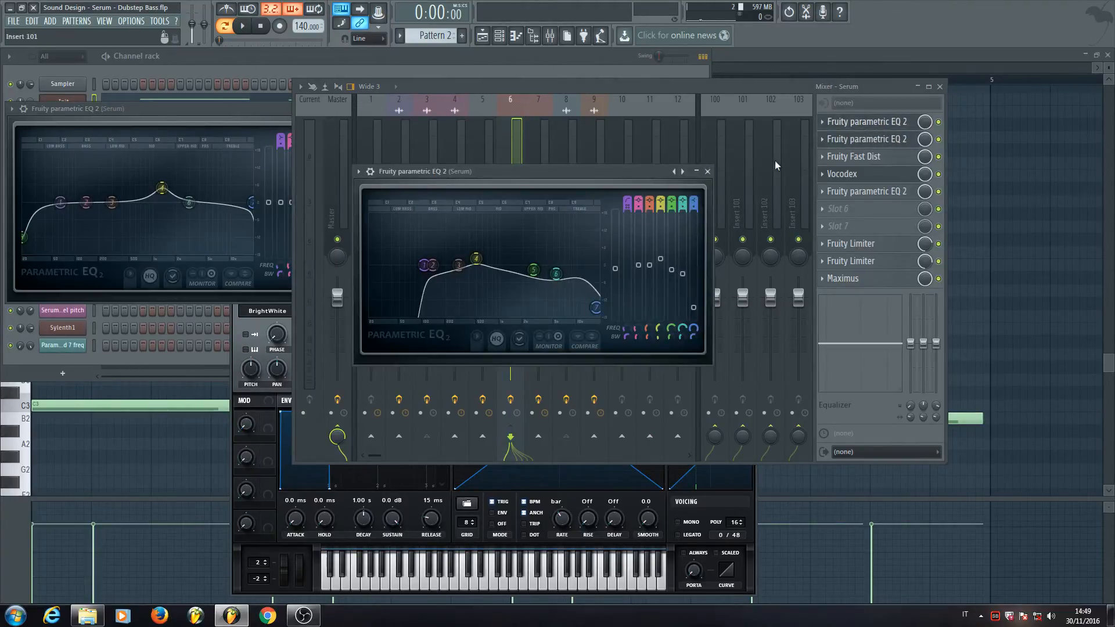
pyautogui.click(329, 131)
pyautogui.click(367, 108)
pyautogui.moveTo(480, 178); pyautogui.dragTo(464, 158)
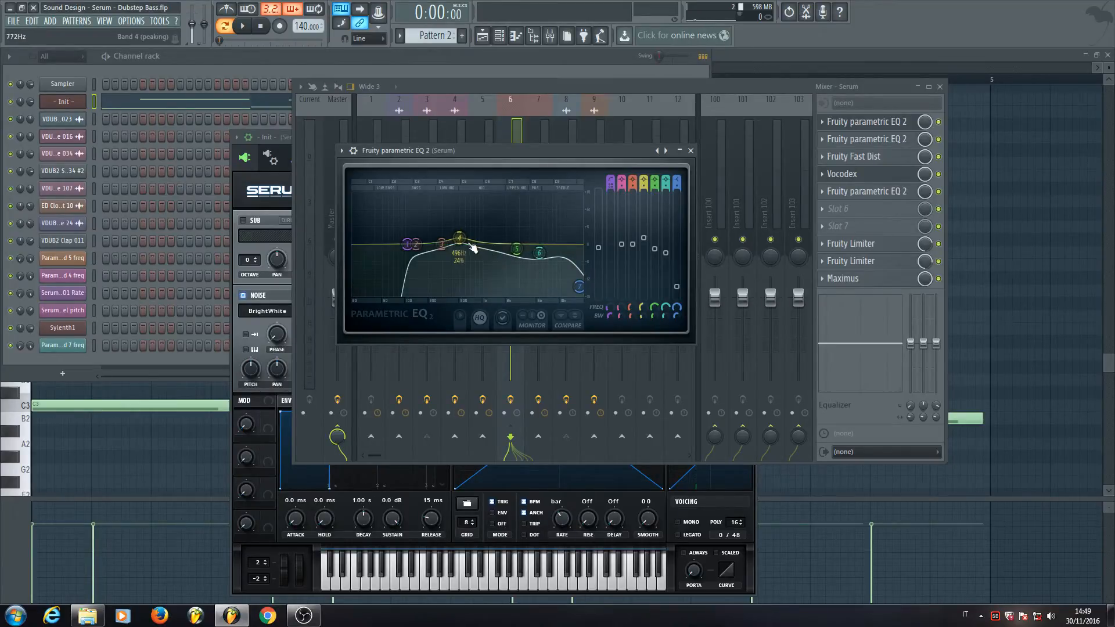
pyautogui.click(691, 151)
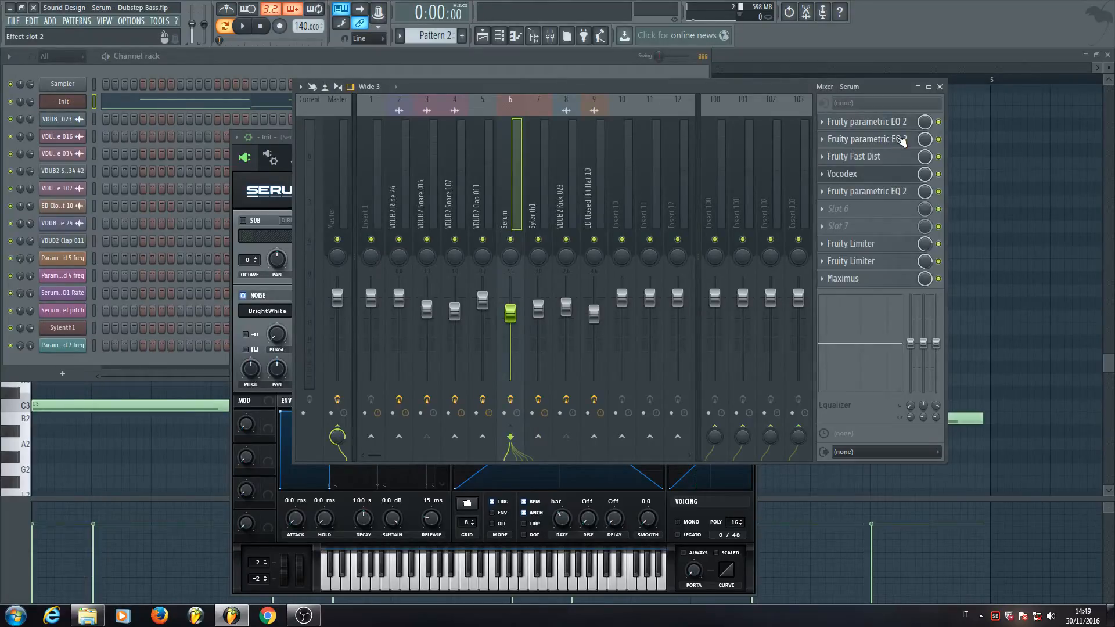
# - In Serum's second parametric EQ, lower band 7's frequency slightly and sweep band 5's cut up to about 193 Hz and back
pyautogui.click(899, 139)
pyautogui.moveTo(231, 109); pyautogui.dragTo(560, 166)
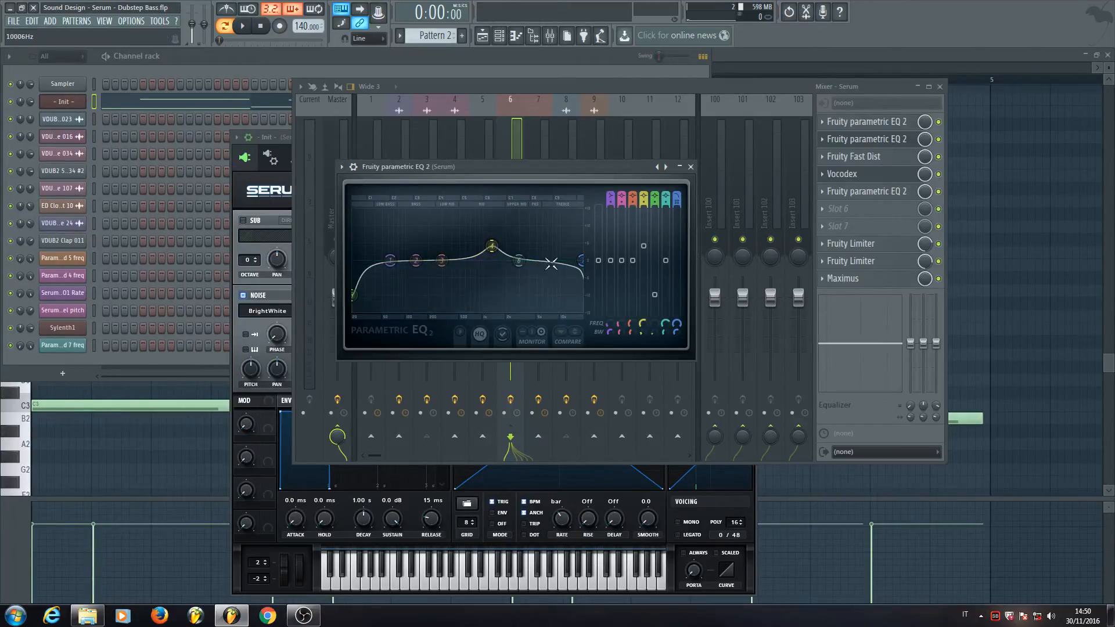
pyautogui.moveTo(582, 260)
pyautogui.mouseDown()
pyautogui.moveTo(569, 260)
pyautogui.moveTo(579, 260)
pyautogui.mouseUp()
pyautogui.moveTo(353, 295); pyautogui.dragTo(431, 295)
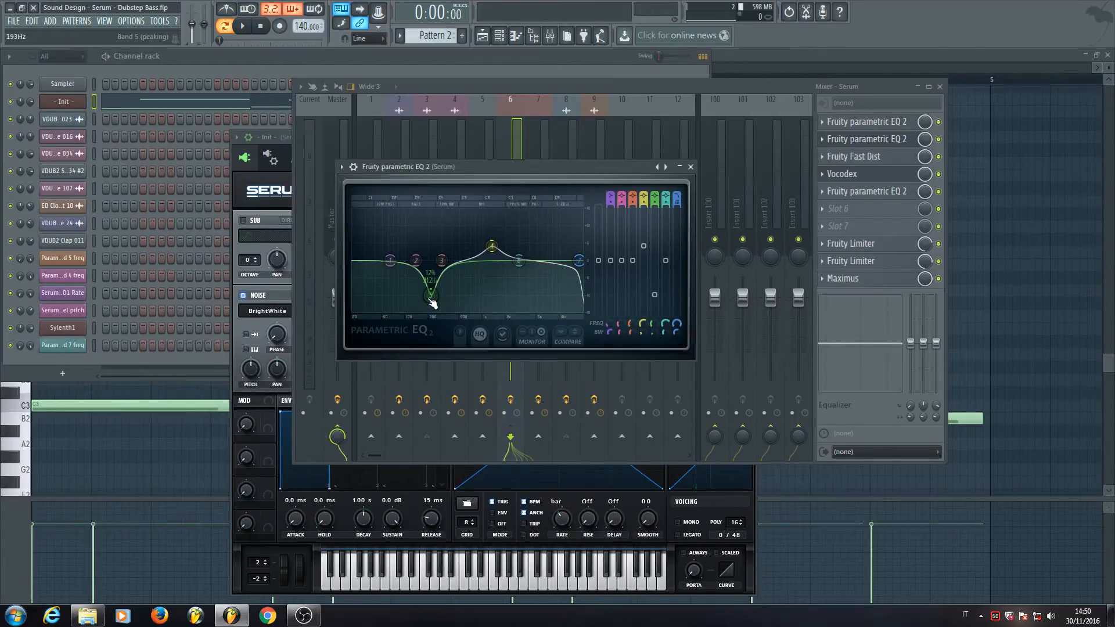
pyautogui.moveTo(656, 324); pyautogui.dragTo(656, 368)
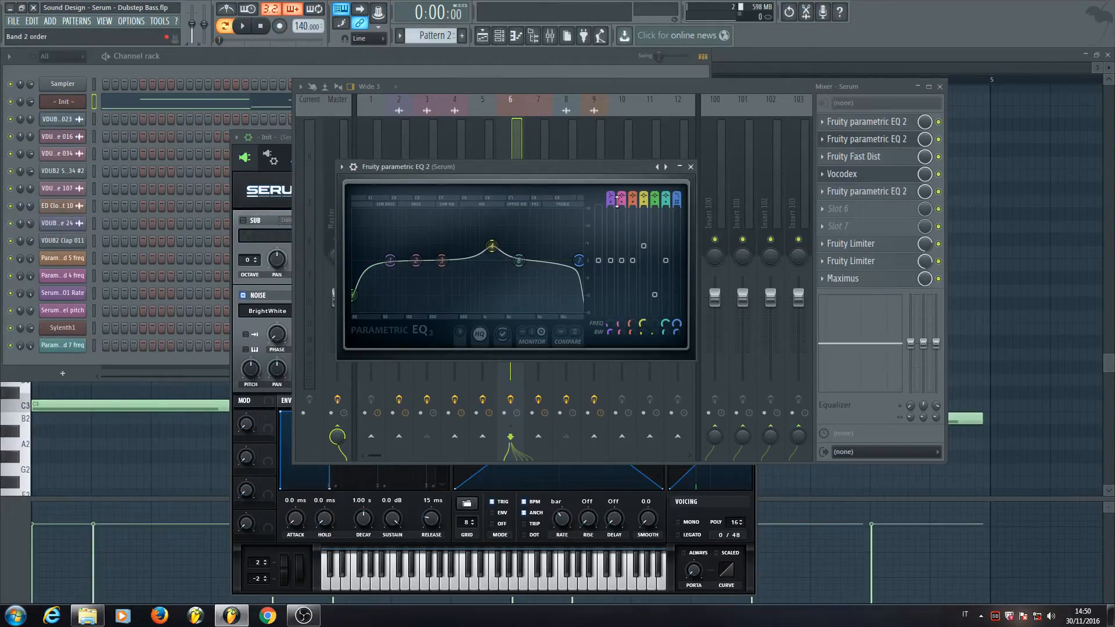
pyautogui.click(690, 167)
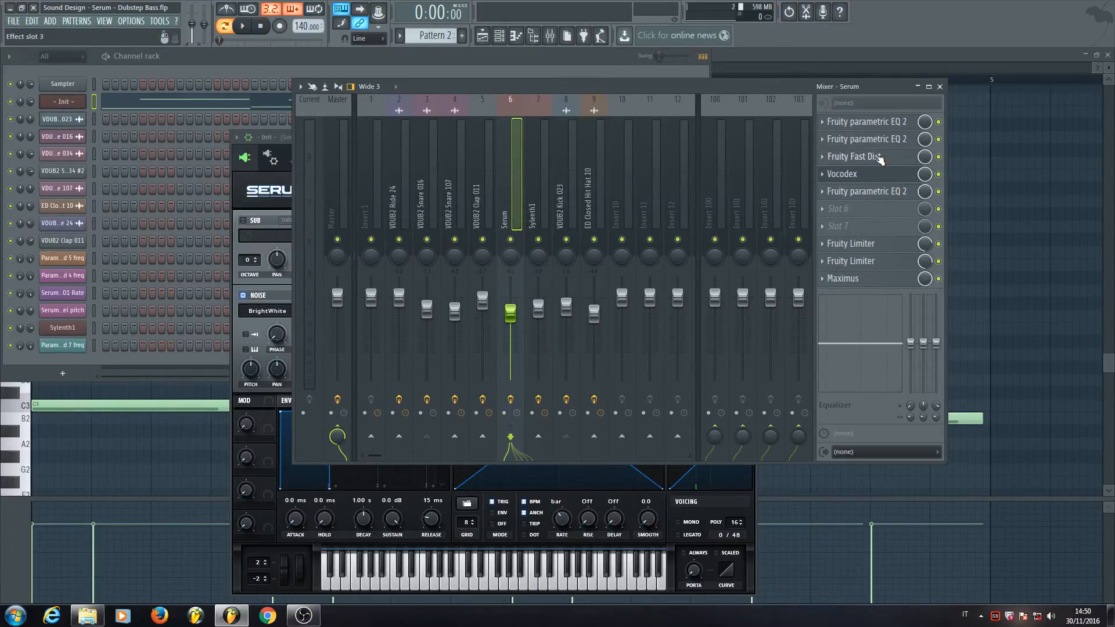
# - Open Fruity Fast Dist on the Serum track and compare the sound with the effect bypassed and enabled
pyautogui.click(877, 158)
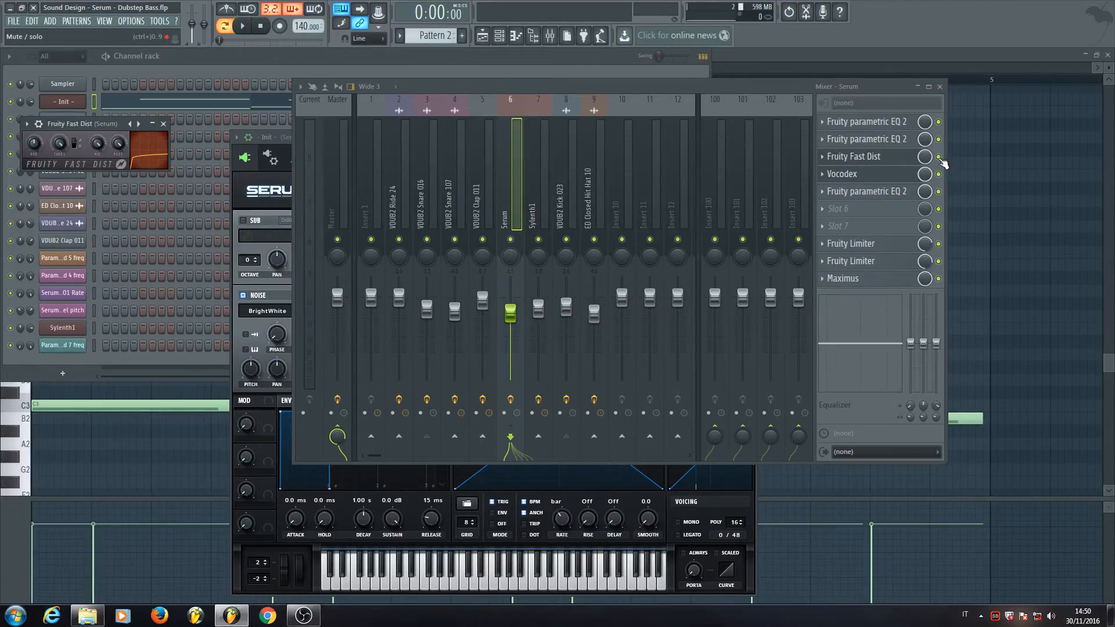
pyautogui.click(939, 157)
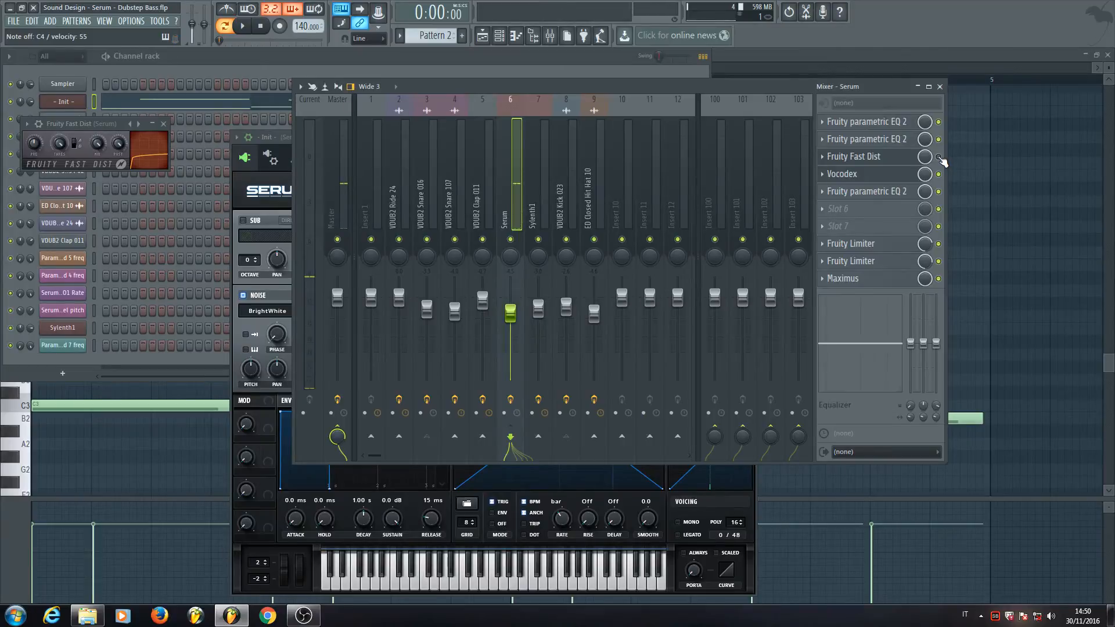
pyautogui.click(939, 157)
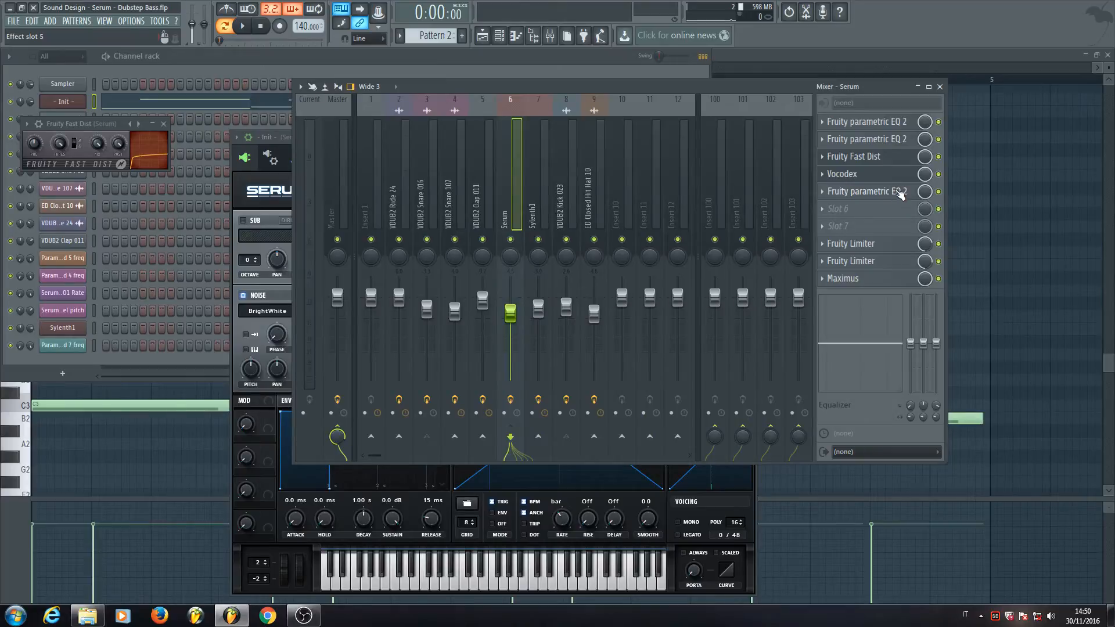
# - View the bass automation clips in the playlist and reopen Vocodex from Serum's mixer track
pyautogui.click(887, 176)
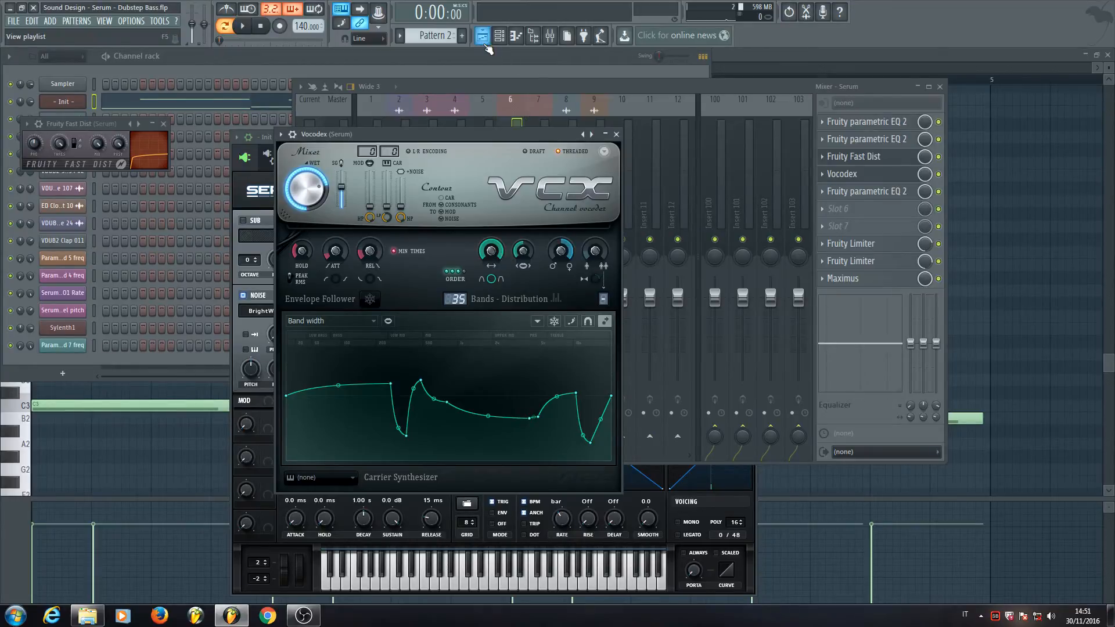
pyautogui.press('F5')
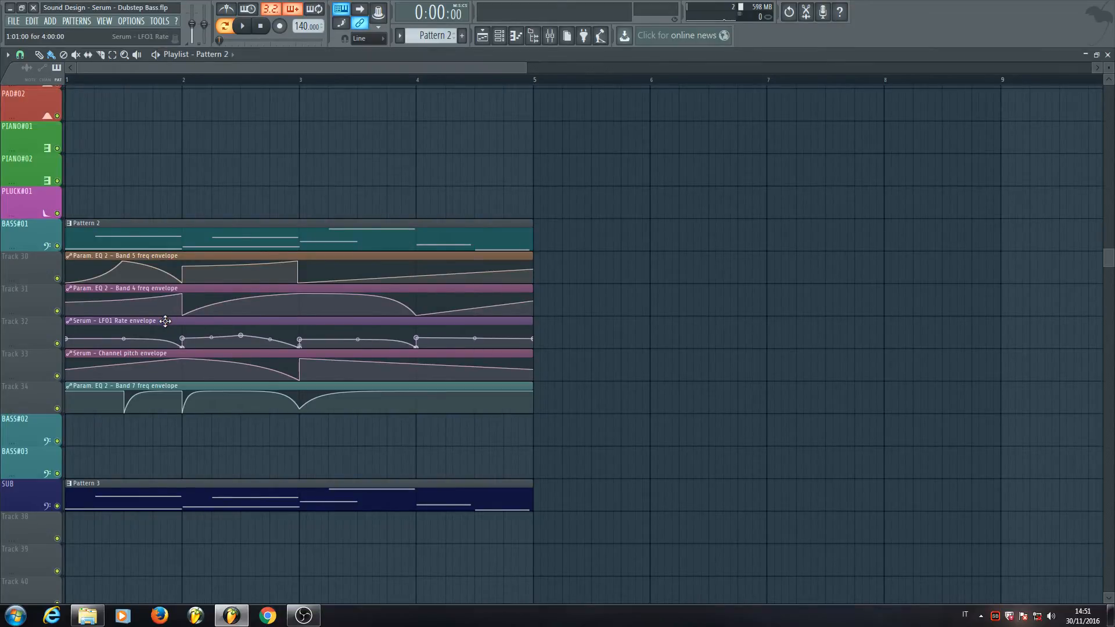
pyautogui.click(516, 35)
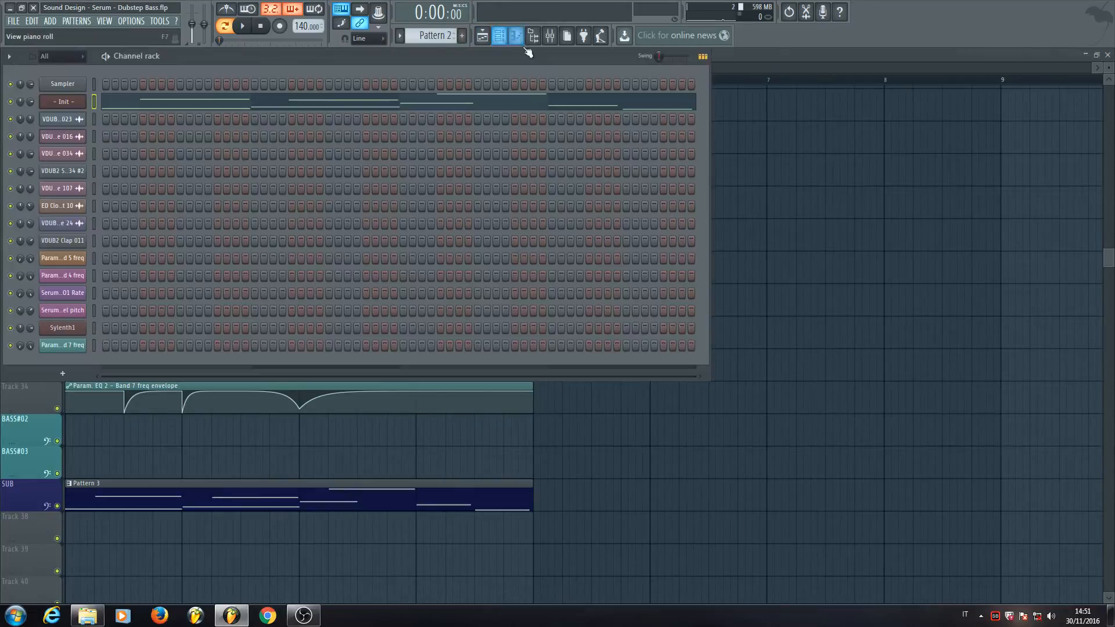
pyautogui.click(62, 101)
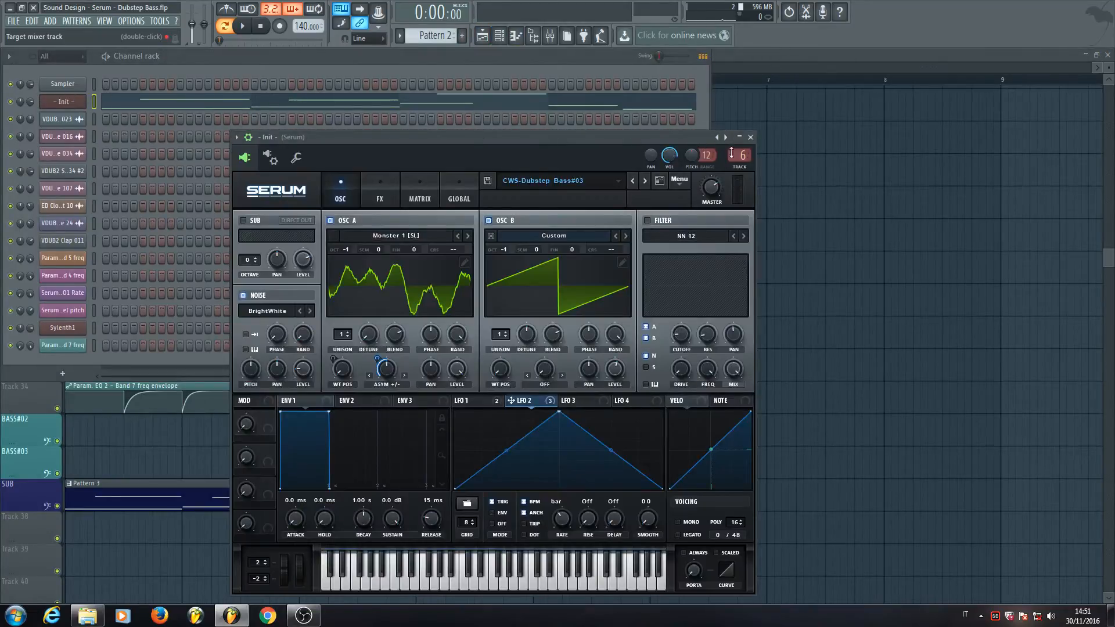
pyautogui.doubleClick(731, 154)
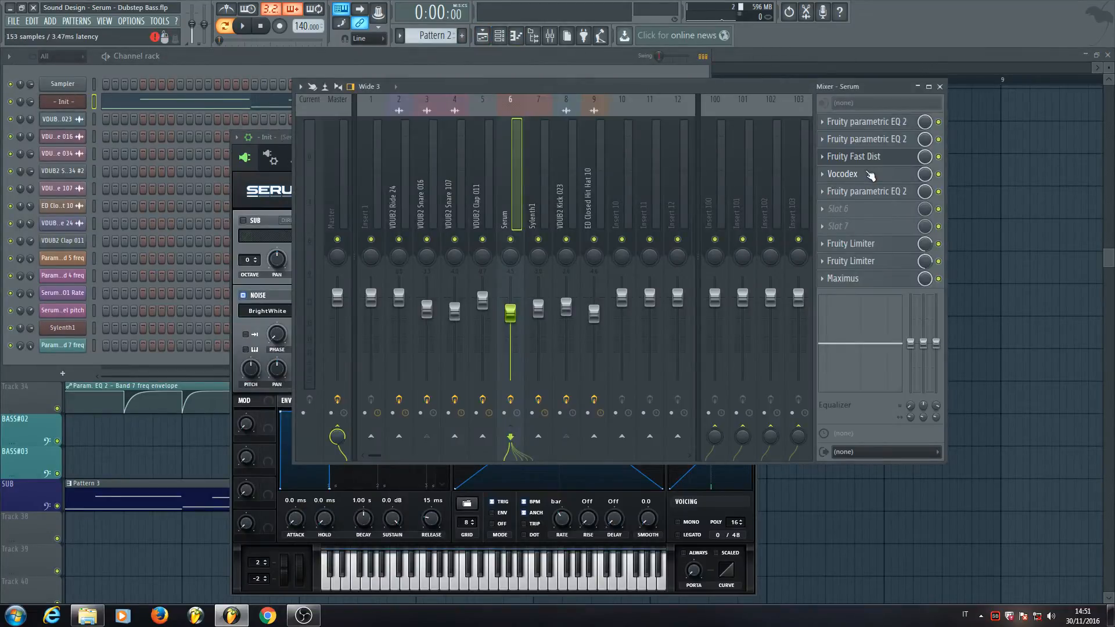
pyautogui.click(871, 176)
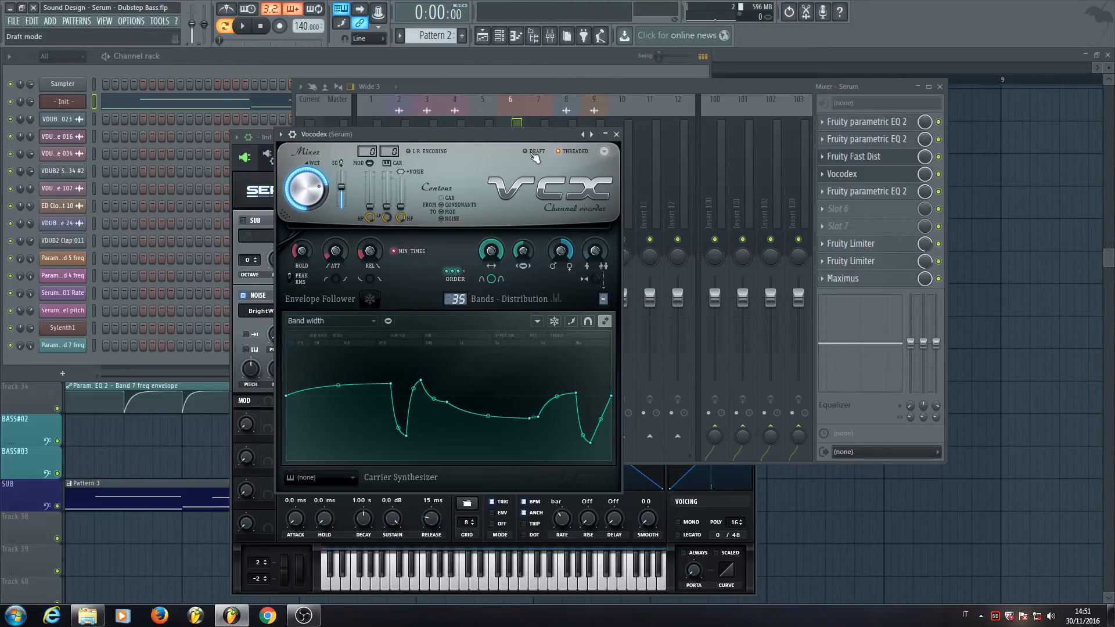
# - Audition the pattern through Vocodex with 46 bands, and restore the band count to 35
pyautogui.click(490, 255)
pyautogui.click(525, 254)
pyautogui.moveTo(457, 300); pyautogui.dragTo(457, 293)
pyautogui.press('space')
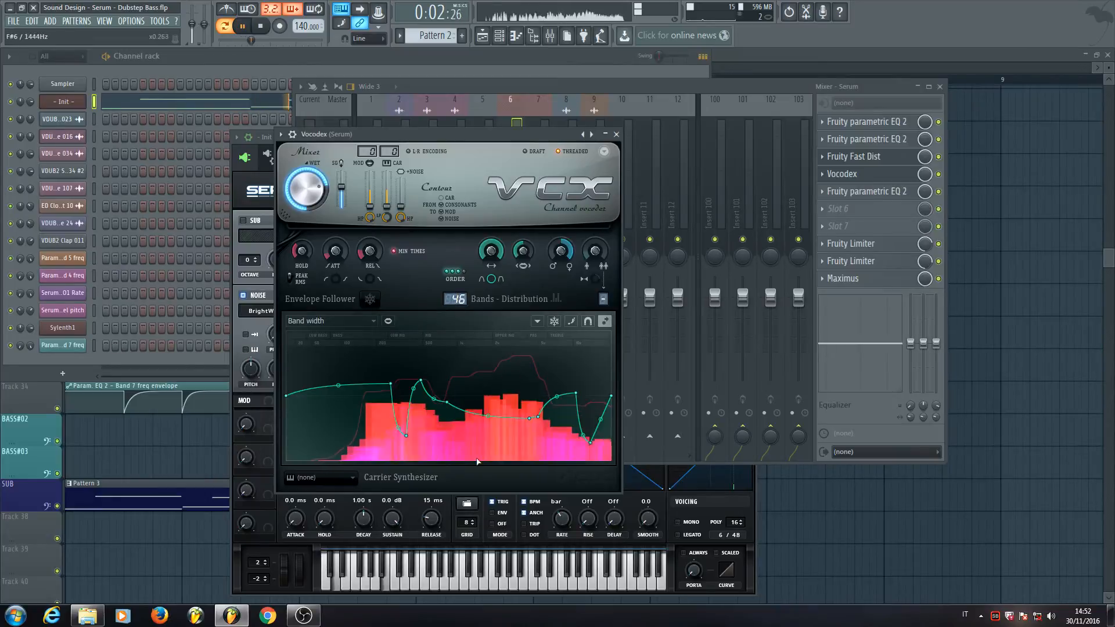
pyautogui.moveTo(457, 299)
pyautogui.mouseDown()
pyautogui.moveTo(457, 320)
pyautogui.moveTo(457, 285)
pyautogui.mouseUp()
pyautogui.press('space')
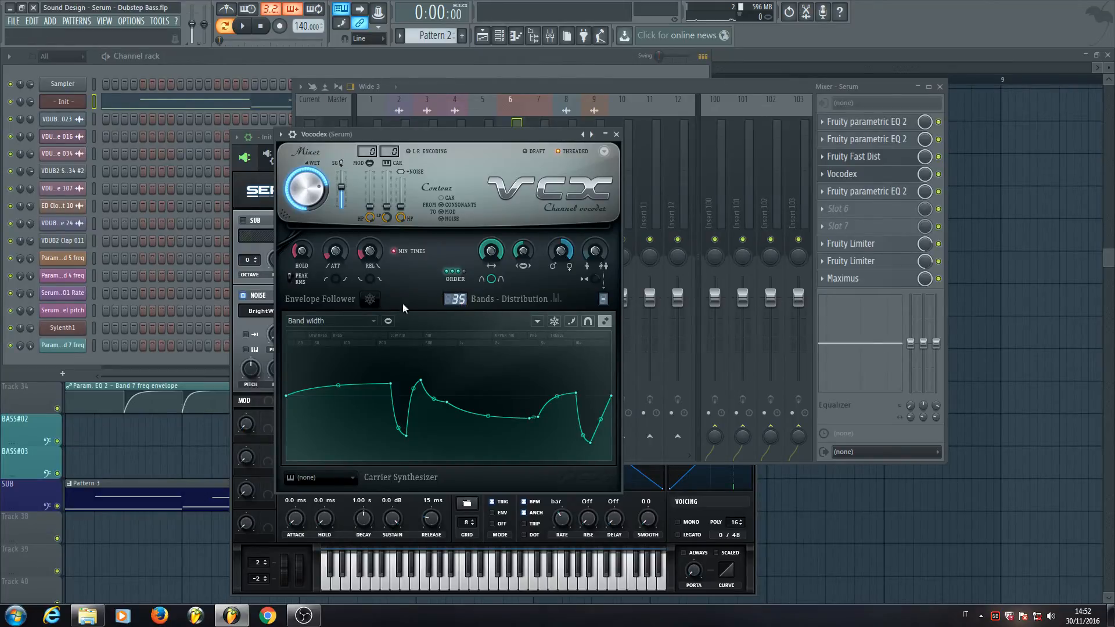
# - Review Vocodex's envelope follower hold and release settings and the list of editable band parameters
pyautogui.moveTo(300, 259); pyautogui.dragTo(299, 259)
pyautogui.click(369, 251)
pyautogui.click(346, 320)
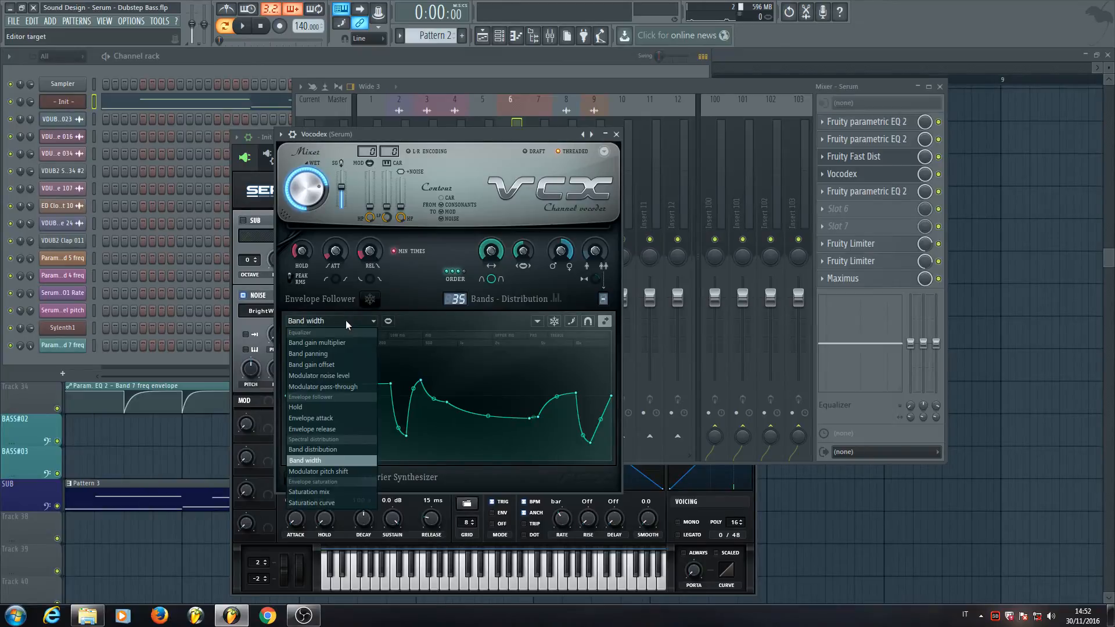
pyautogui.click(346, 320)
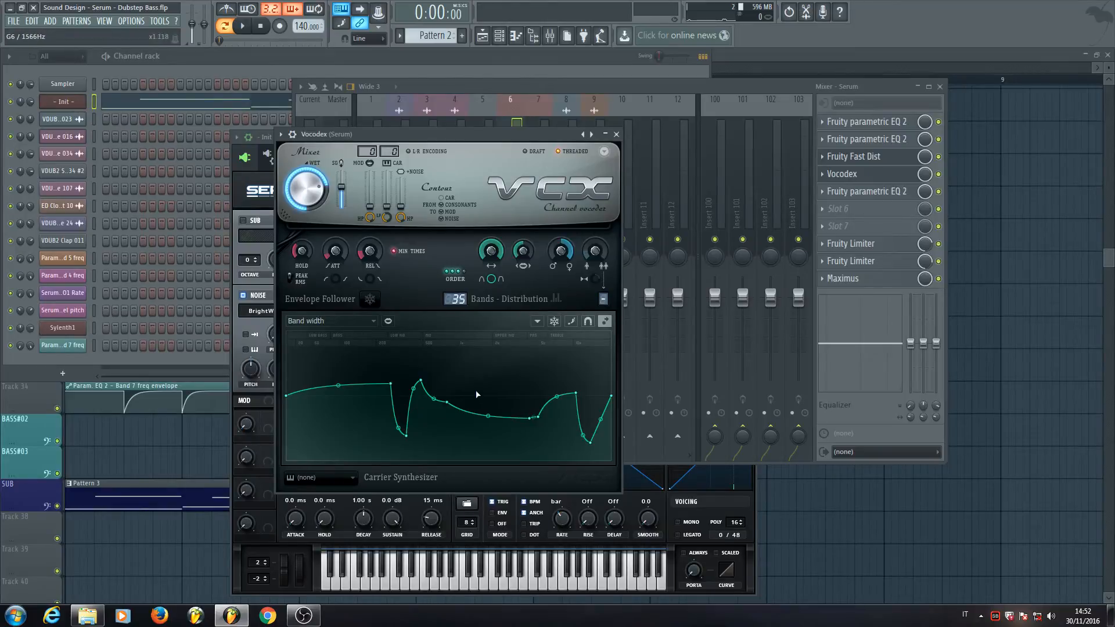
# - Try extra points on Vocodex's band width curve and delete them again to restore its shape
pyautogui.rightClick(509, 380)
pyautogui.rightClick(502, 429)
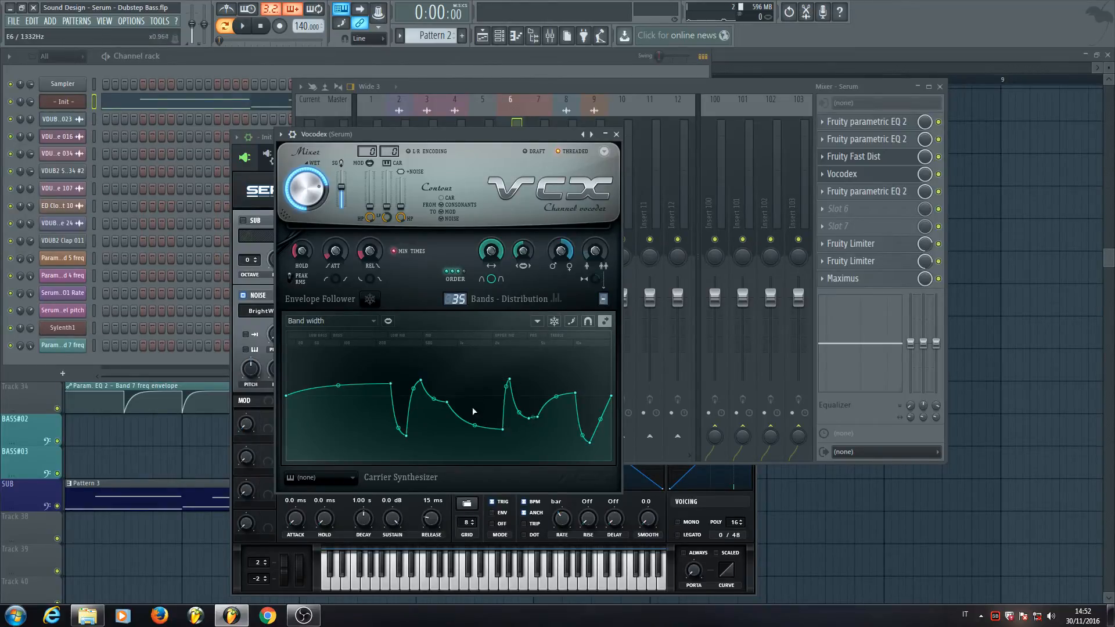
pyautogui.rightClick(475, 392)
pyautogui.rightClick(475, 392)
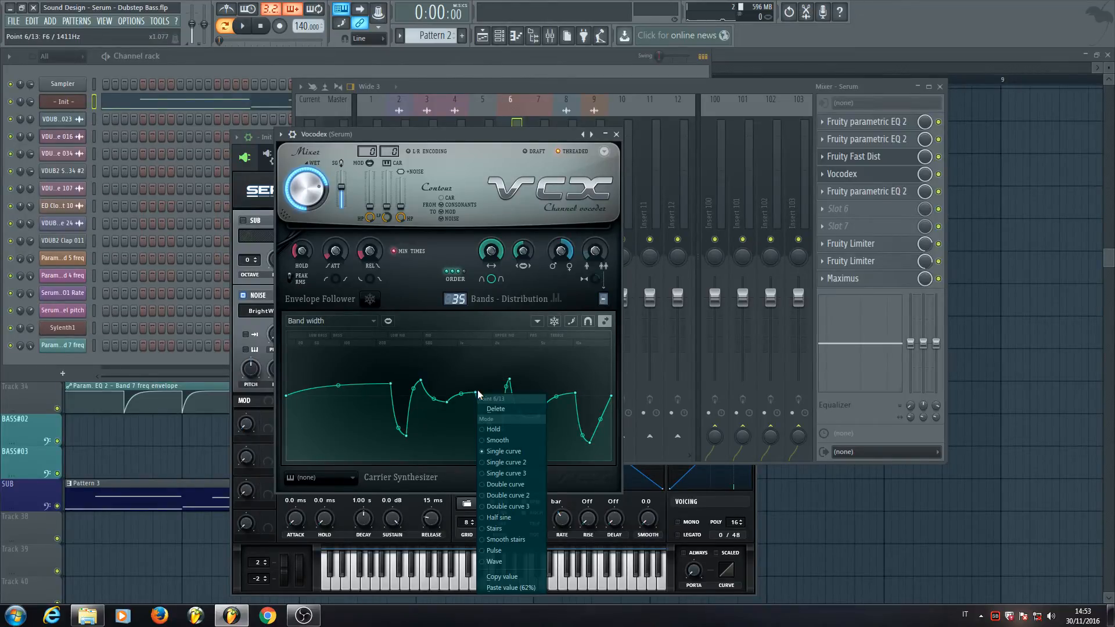
pyautogui.click(495, 406)
pyautogui.rightClick(503, 429)
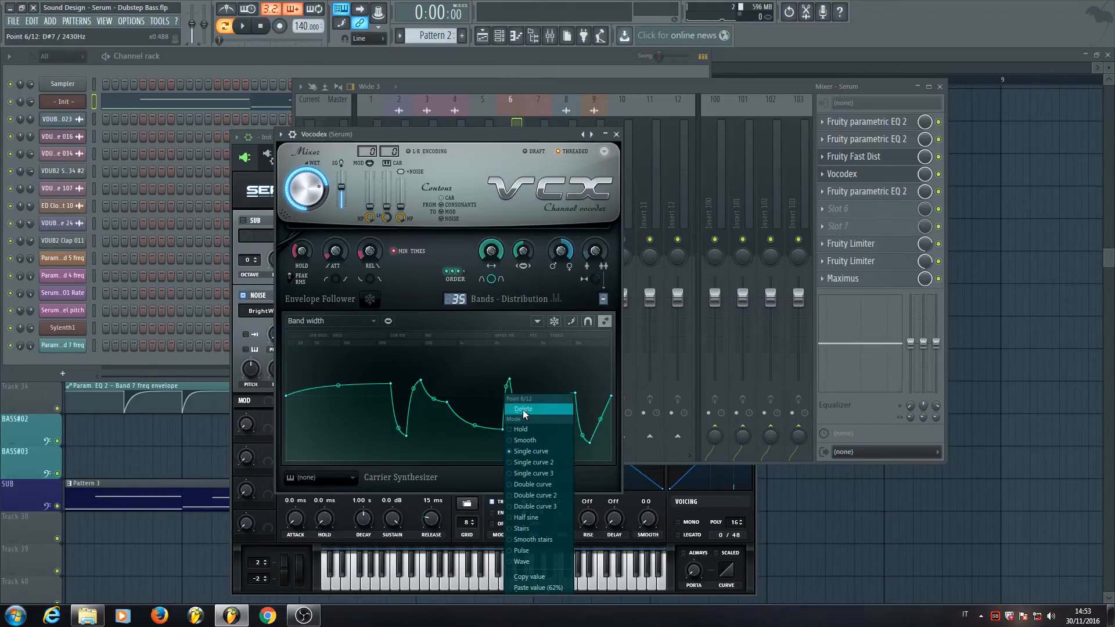
pyautogui.click(523, 409)
pyautogui.rightClick(510, 378)
pyautogui.click(514, 395)
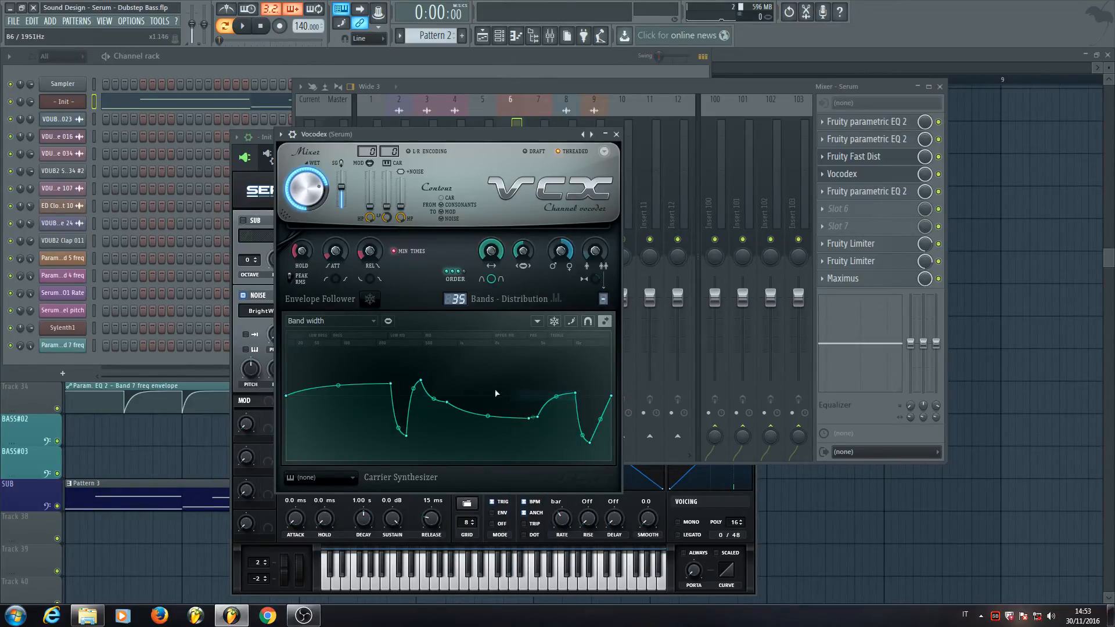
# - Show Vocodex's band gain multiplier curve, audition the pattern through it, and close Vocodex
pyautogui.click(327, 321)
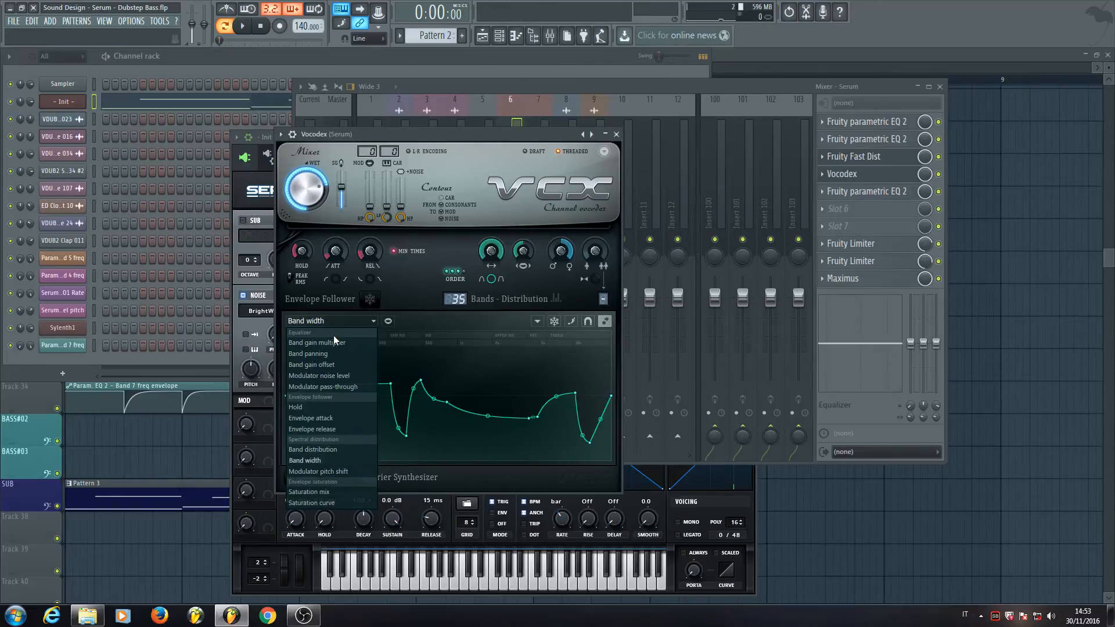
pyautogui.click(336, 342)
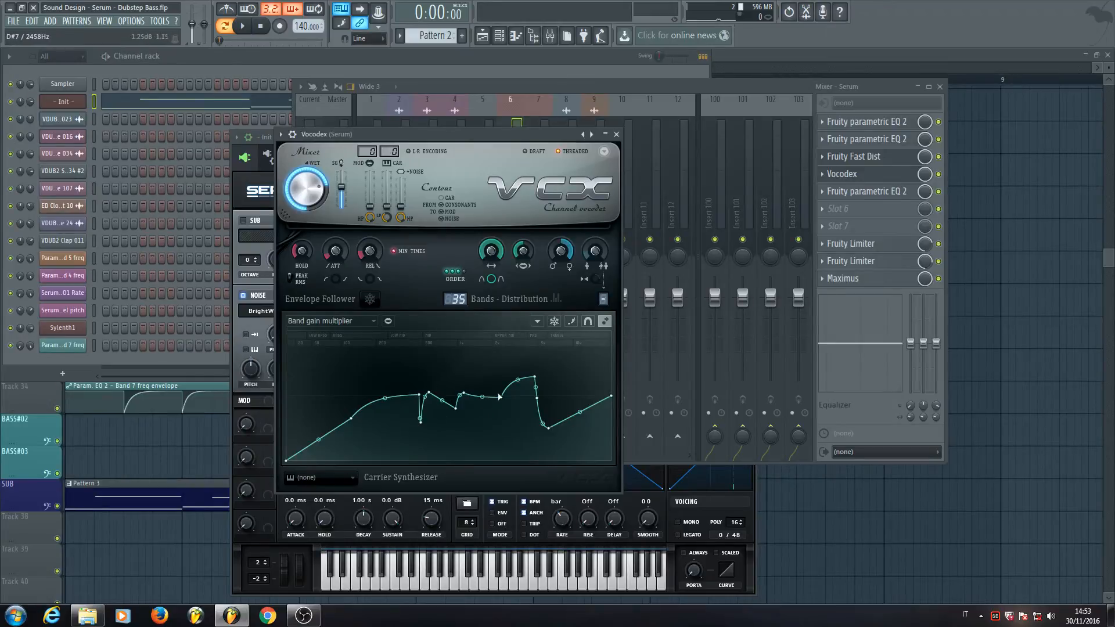
pyautogui.press('space')
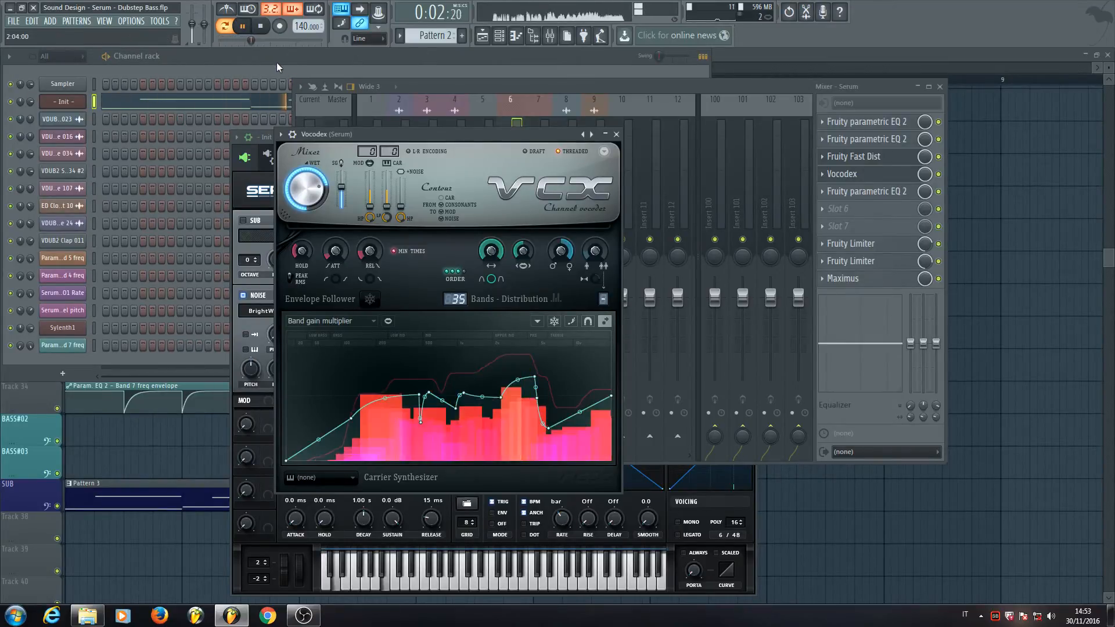
pyautogui.press('space')
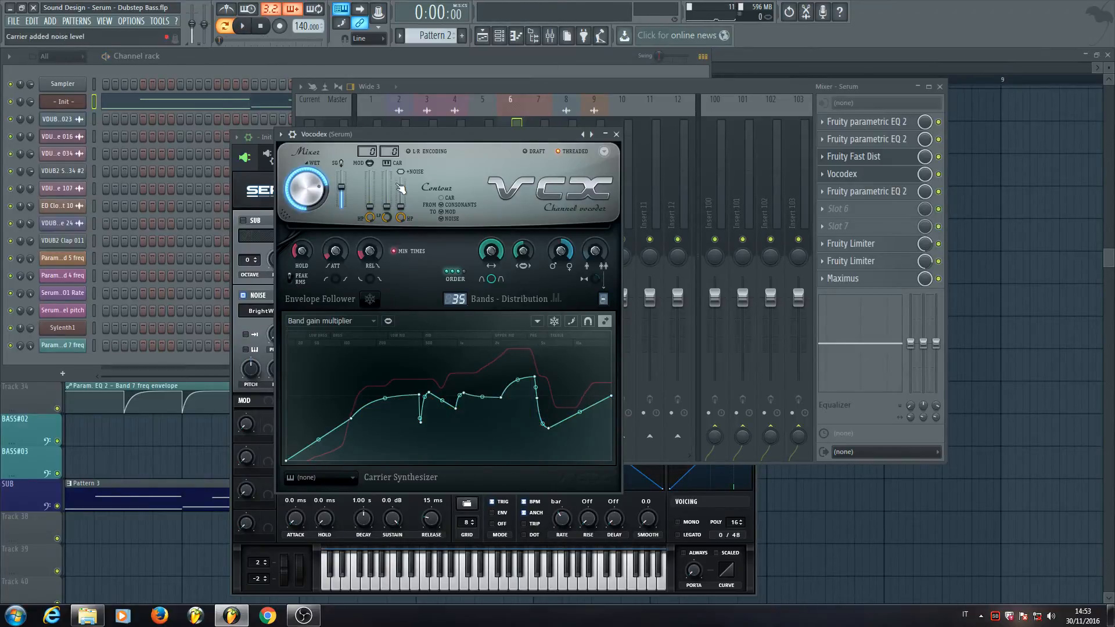
pyautogui.click(616, 134)
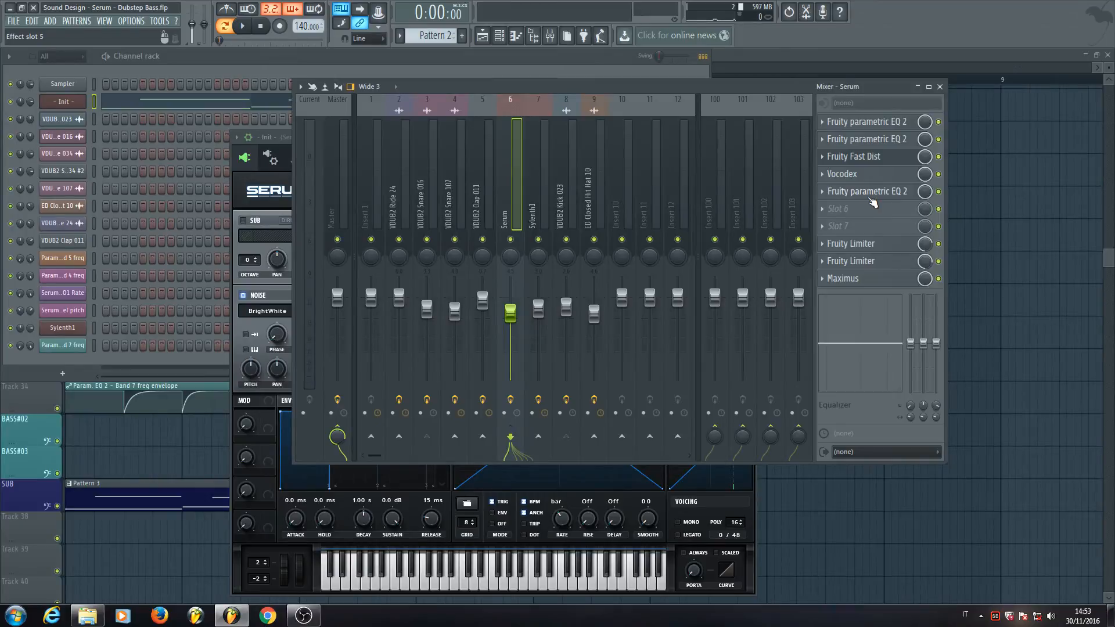
# - View the slot 5 parametric EQ and both Fruity Limiters on the Serum track, closing each one and the Serum window
pyautogui.click(873, 195)
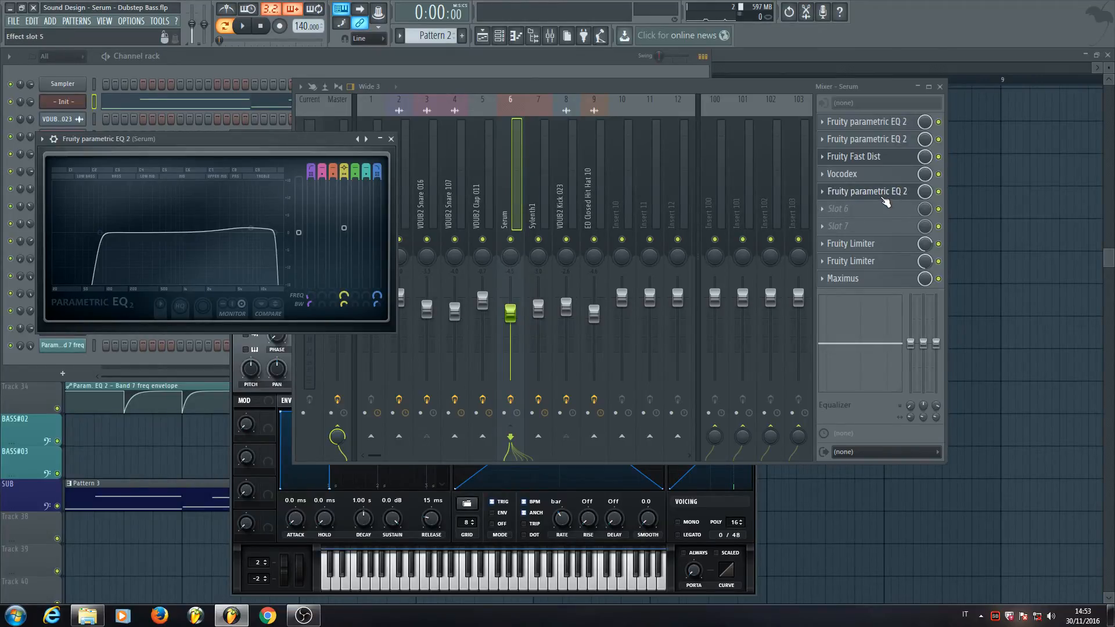
pyautogui.click(391, 139)
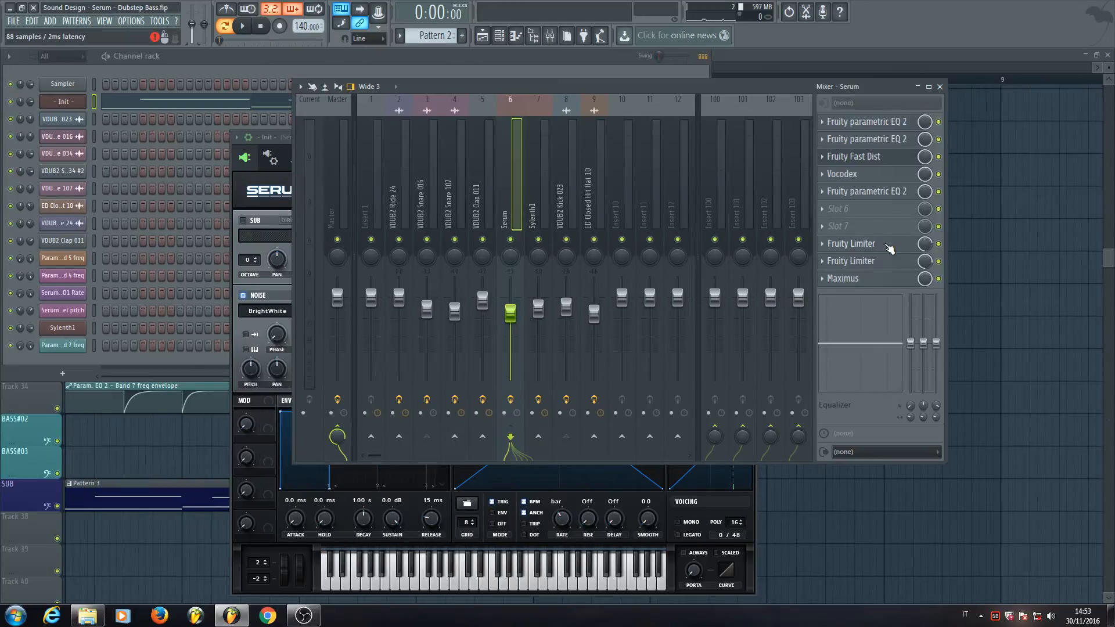
pyautogui.click(889, 249)
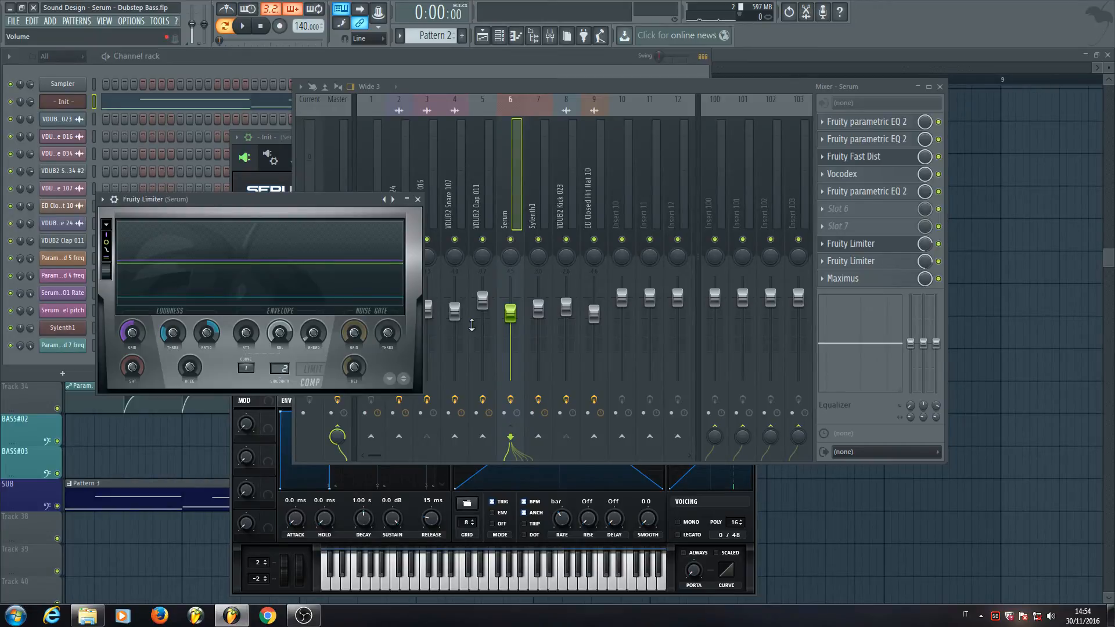
pyautogui.click(842, 267)
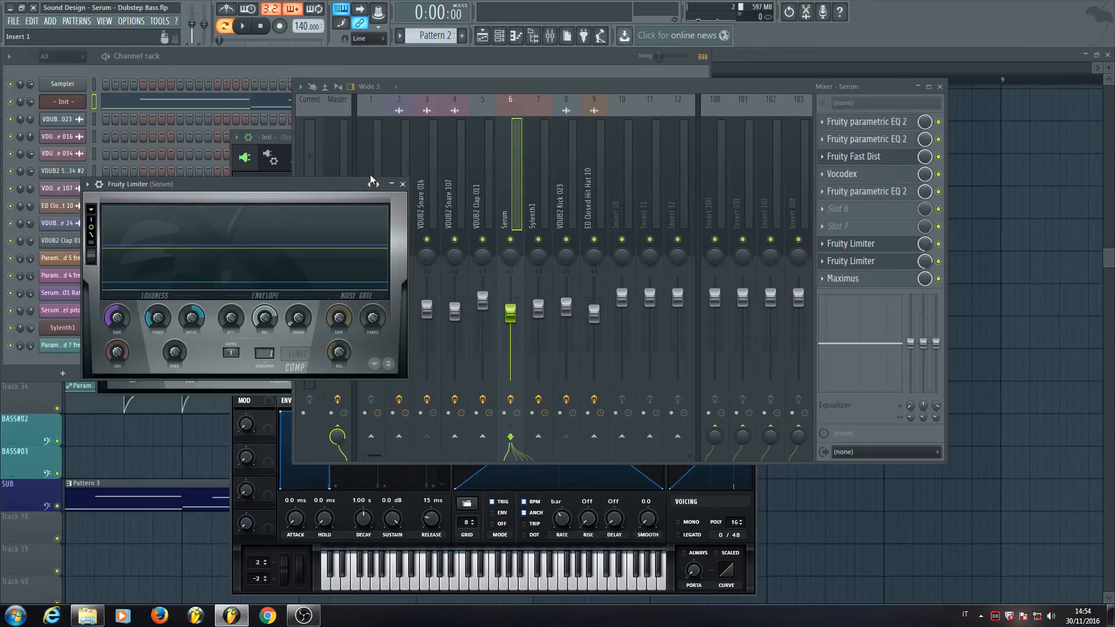
pyautogui.click(403, 184)
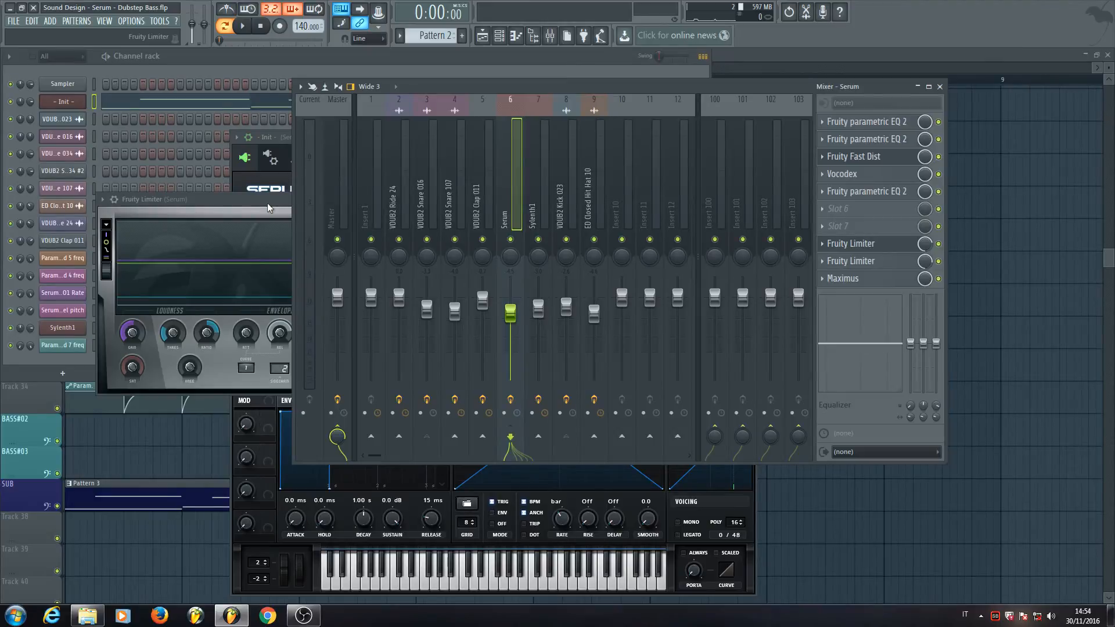
pyautogui.moveTo(267, 203); pyautogui.dragTo(267, 171)
pyautogui.click(418, 171)
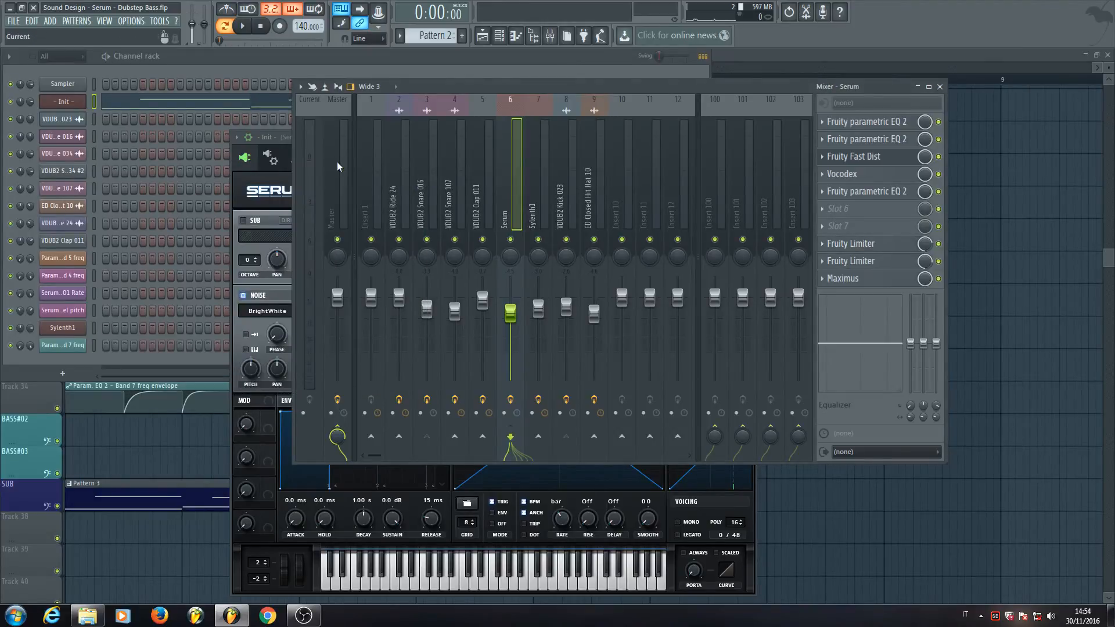
pyautogui.click(286, 138)
pyautogui.click(748, 138)
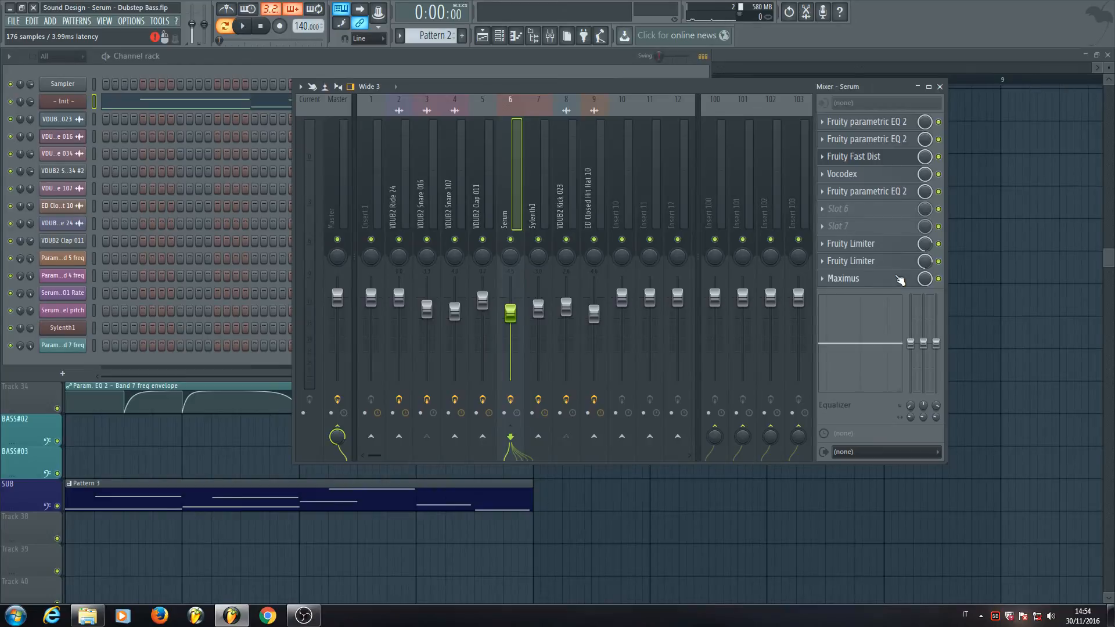
# - Open Maximus on the Serum track and examine its low, mid, high and master compression curves
pyautogui.click(877, 283)
pyautogui.moveTo(492, 276); pyautogui.dragTo(520, 229)
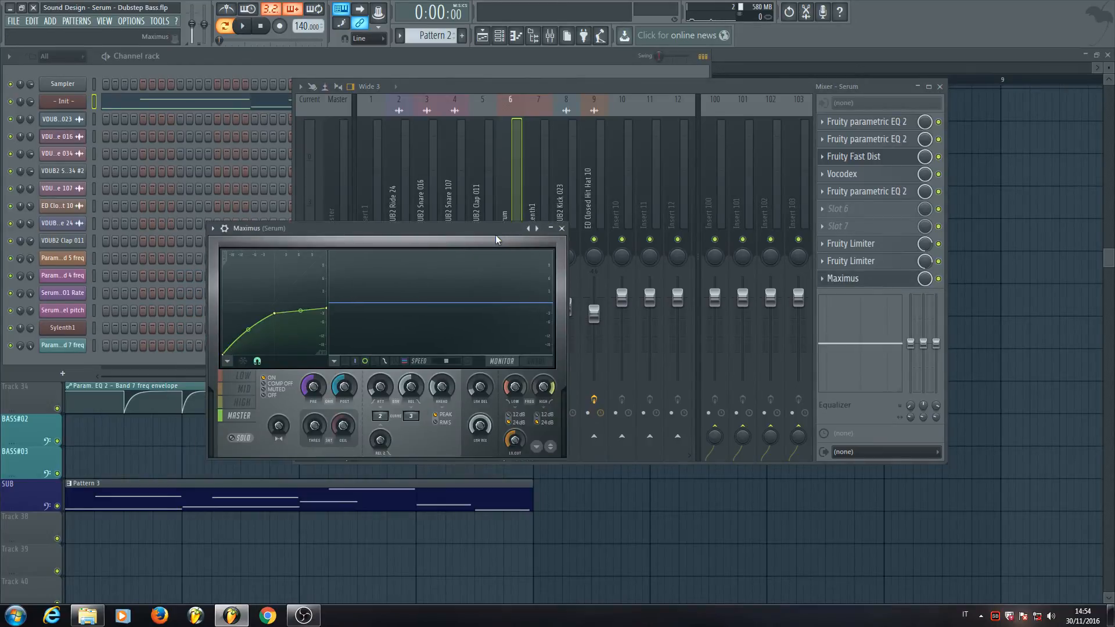
pyautogui.click(242, 378)
pyautogui.click(243, 389)
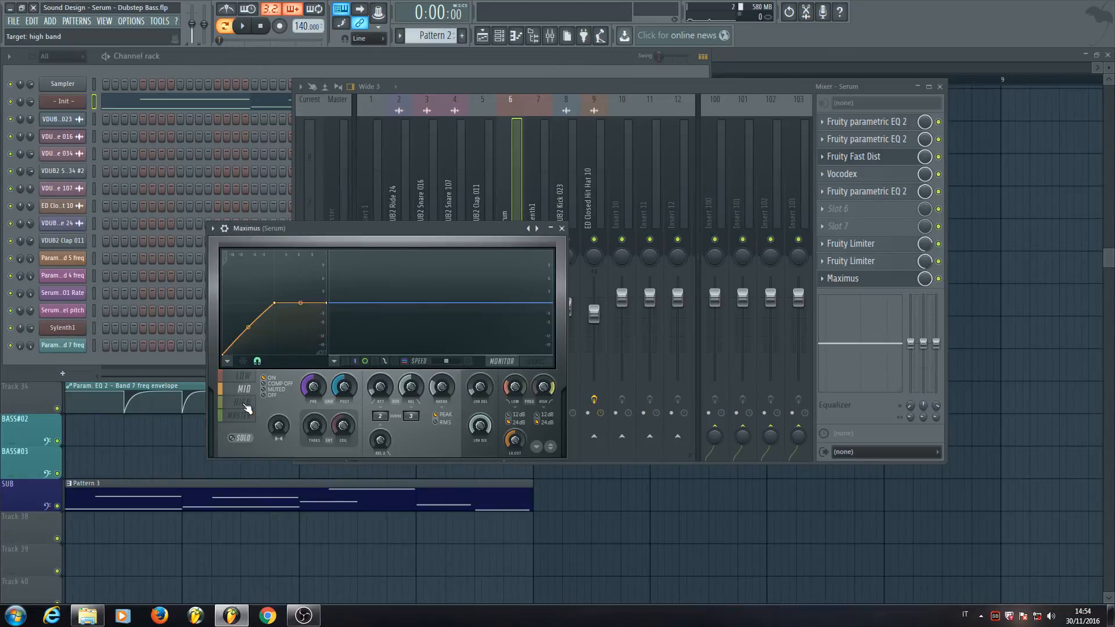
pyautogui.click(244, 402)
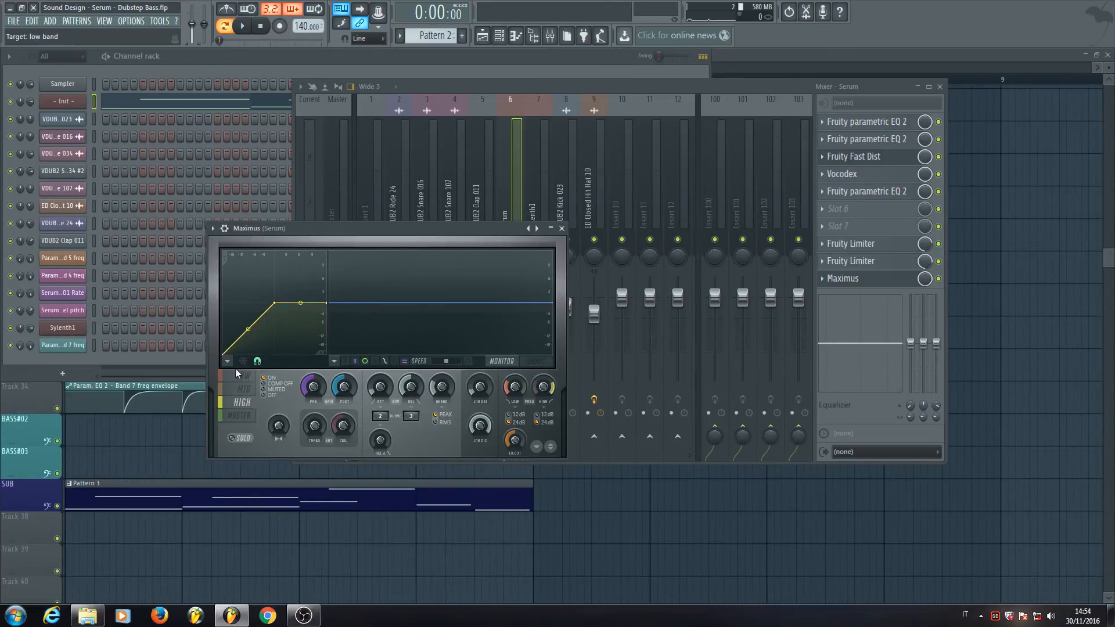
pyautogui.click(239, 414)
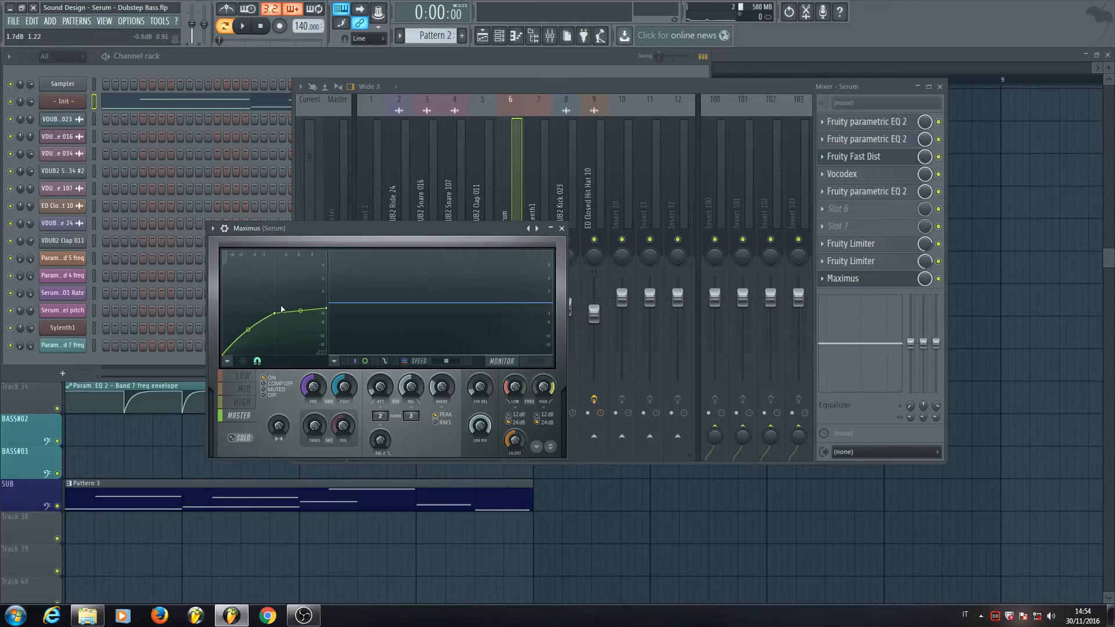
pyautogui.moveTo(280, 315); pyautogui.dragTo(279, 313)
pyautogui.moveTo(249, 330); pyautogui.dragTo(249, 328)
pyautogui.click(247, 377)
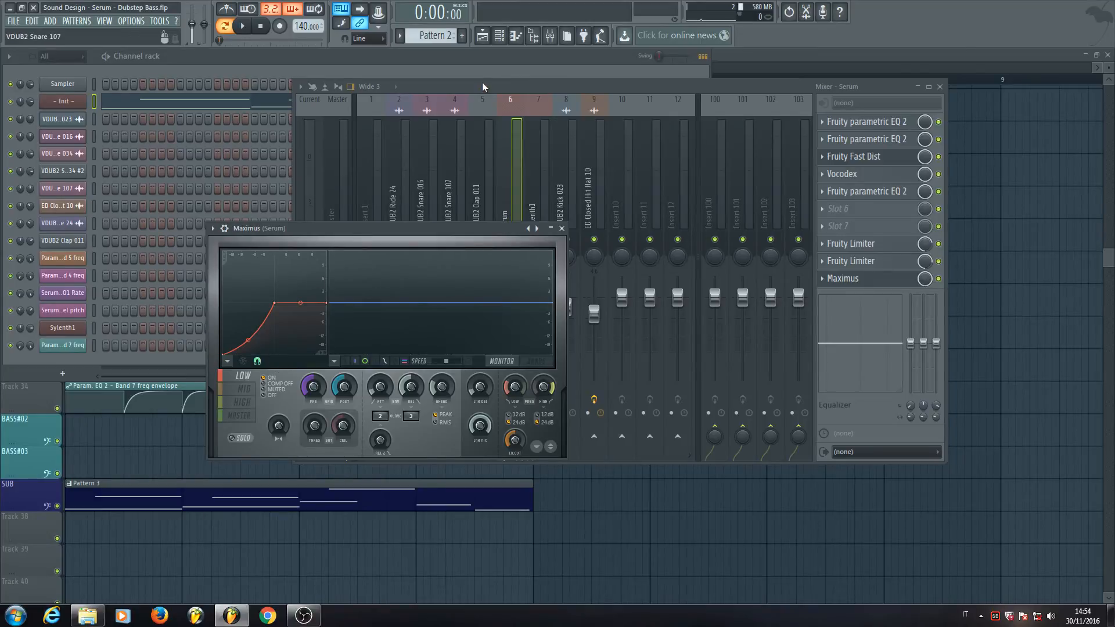
# - Open the sub bass pattern from the playlist, play Pattern 3, and return to the playlist with playback stopped
pyautogui.click(484, 37)
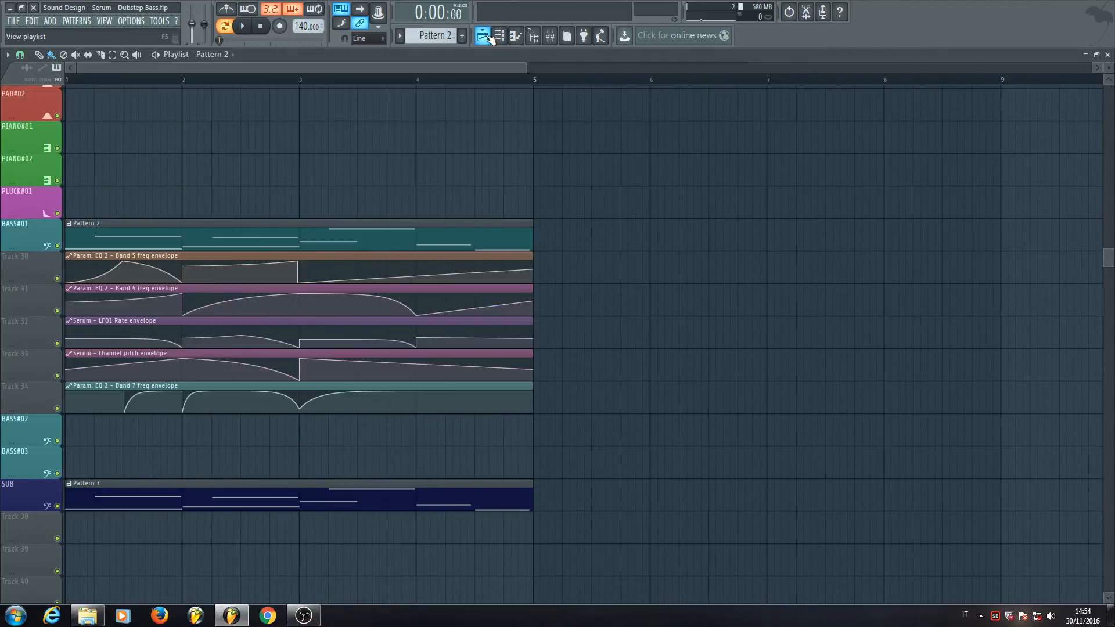
pyautogui.doubleClick(134, 504)
pyautogui.click(248, 29)
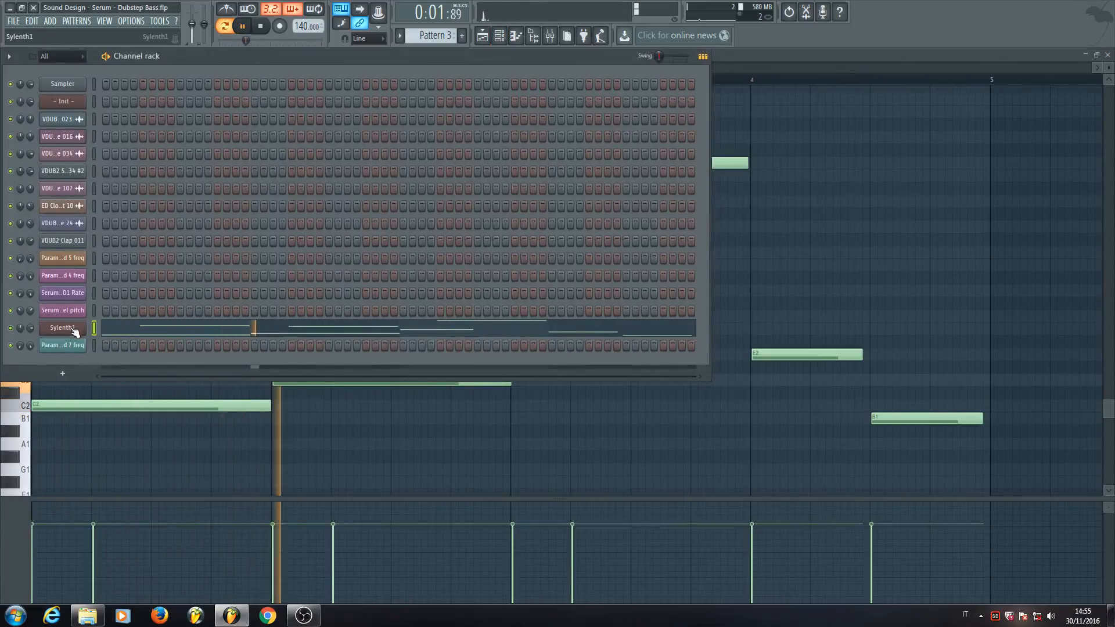
pyautogui.click(482, 36)
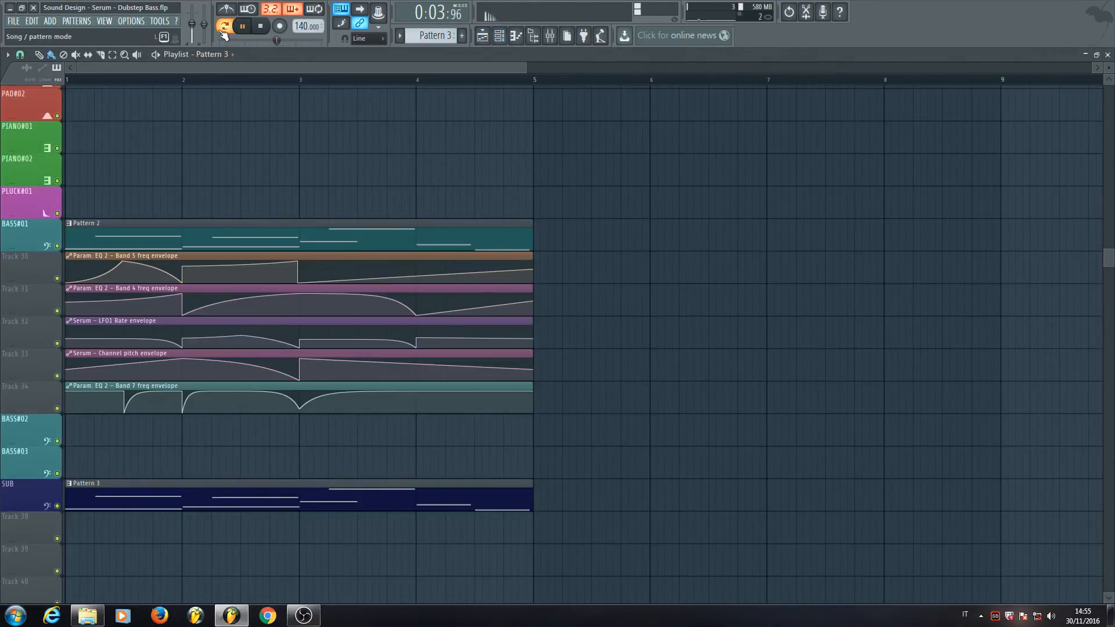
pyautogui.click(263, 27)
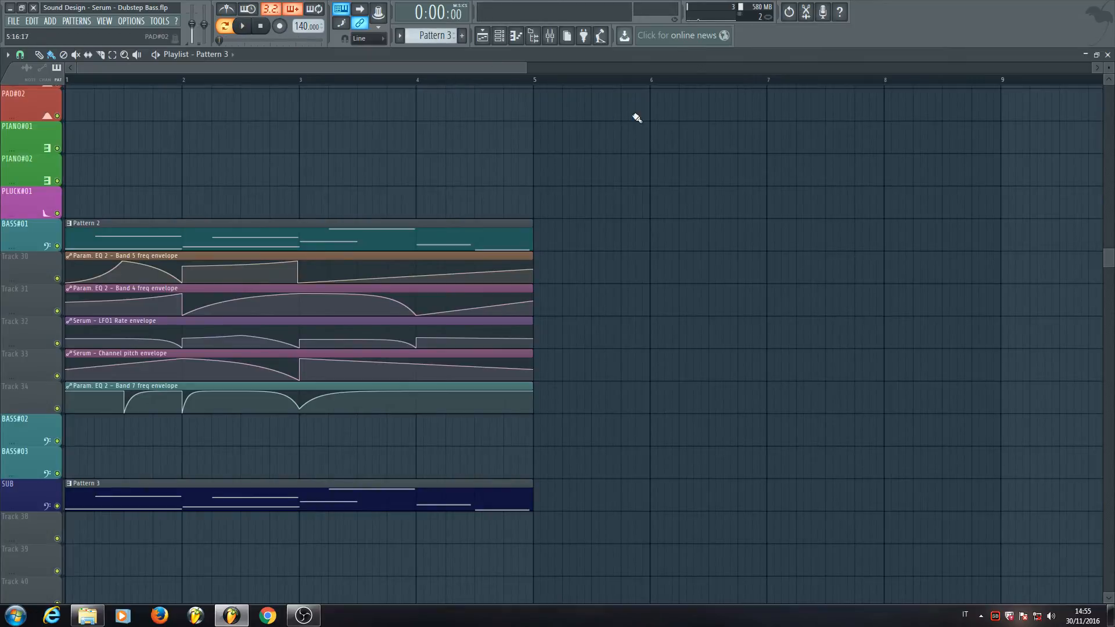
# - Recheck Maximus and the slot 2 parametric EQ on Serum's mixer track, closing each one
pyautogui.click(549, 35)
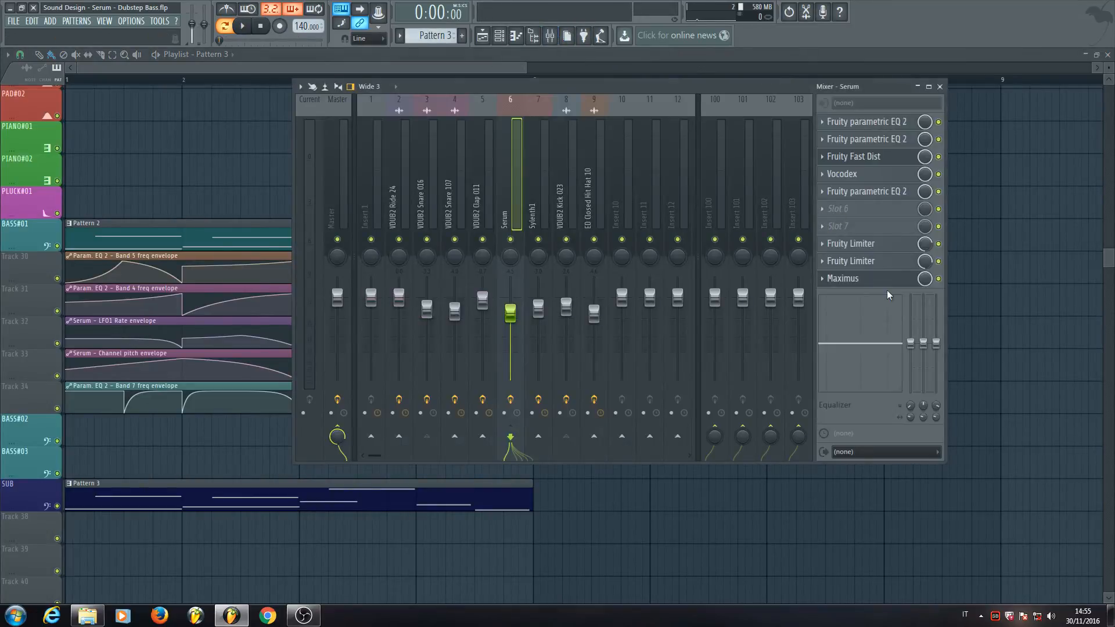
pyautogui.click(871, 280)
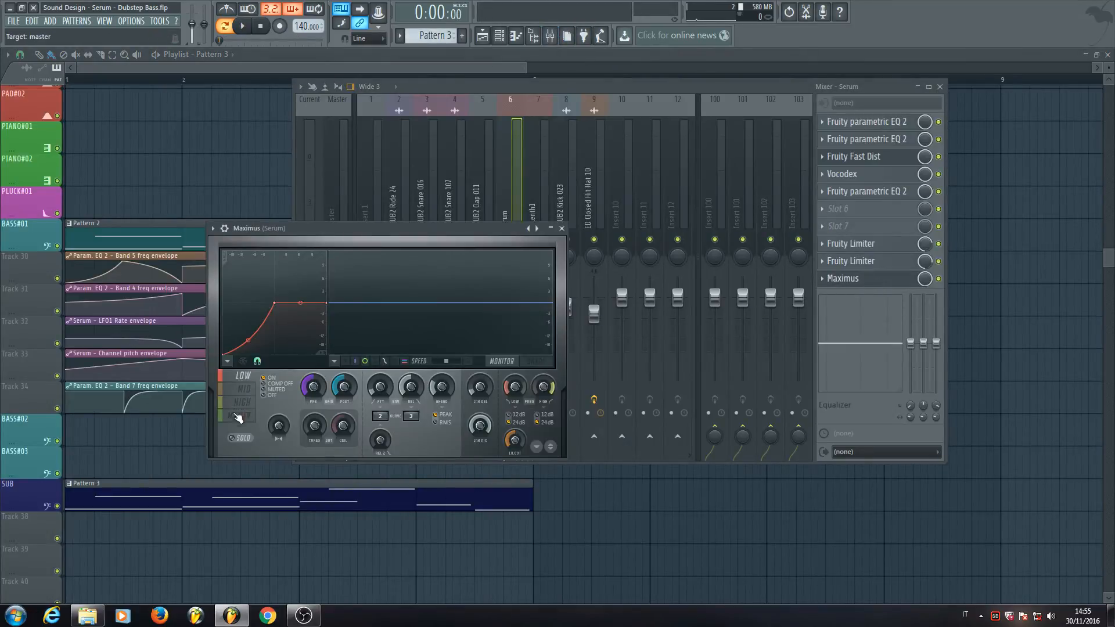
pyautogui.click(561, 228)
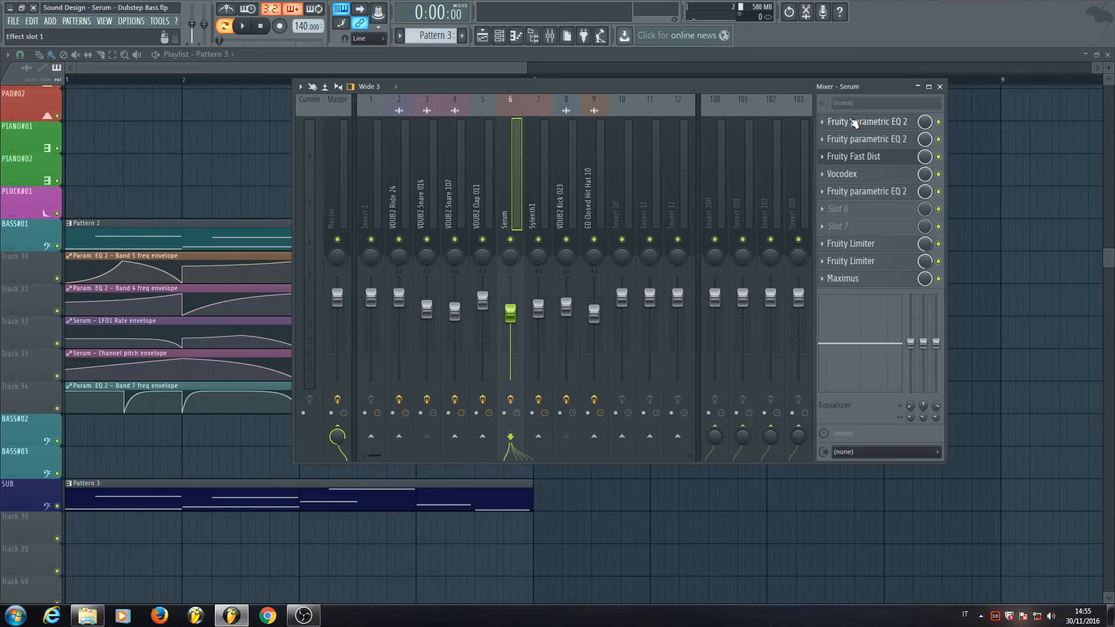
pyautogui.click(851, 142)
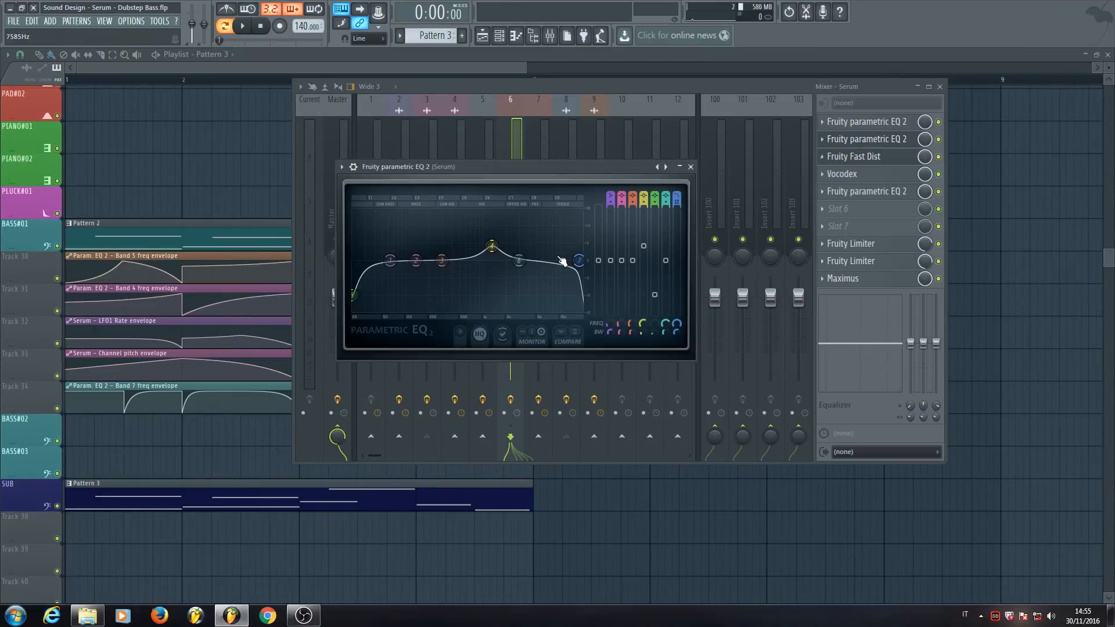
pyautogui.moveTo(551, 167); pyautogui.dragTo(514, 134)
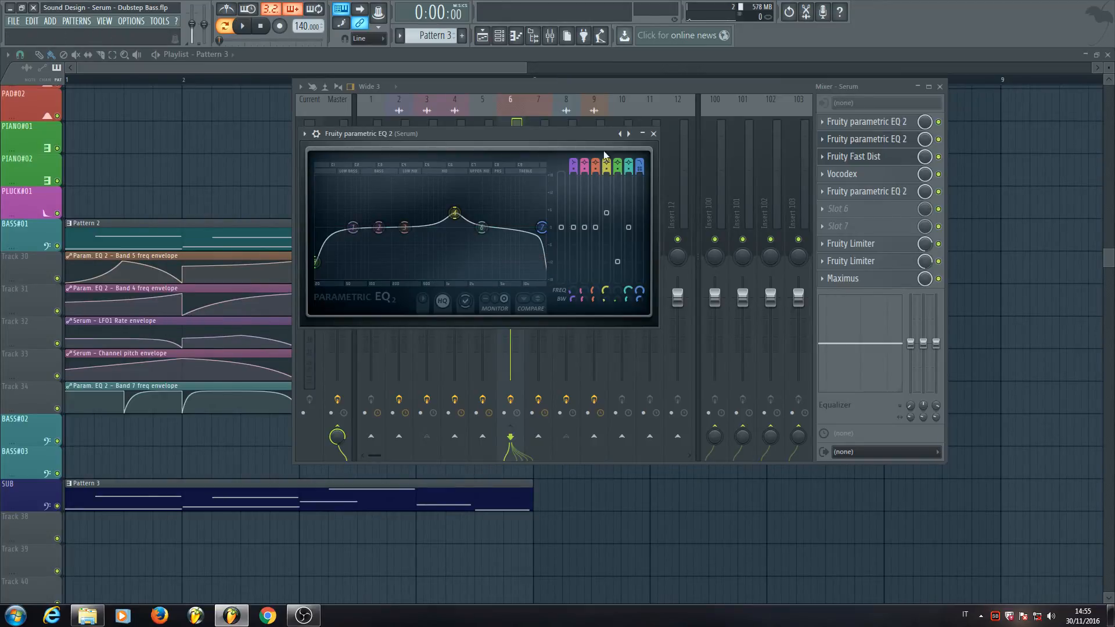
pyautogui.click(642, 134)
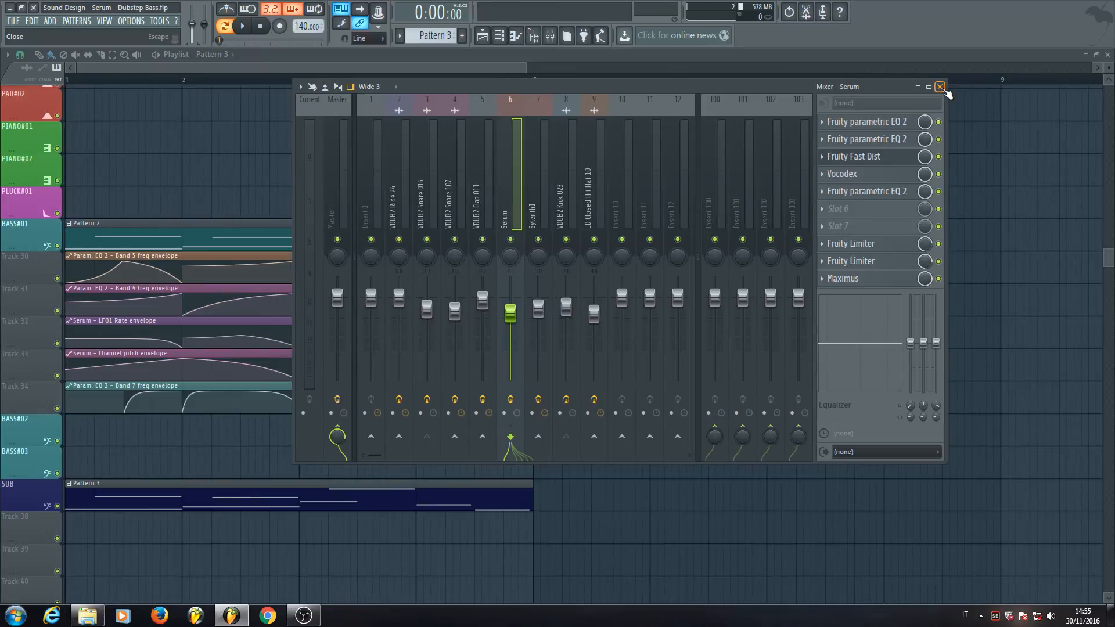
# - Close the mixer and play the full arrangement from the playlist in song mode
pyautogui.click(940, 87)
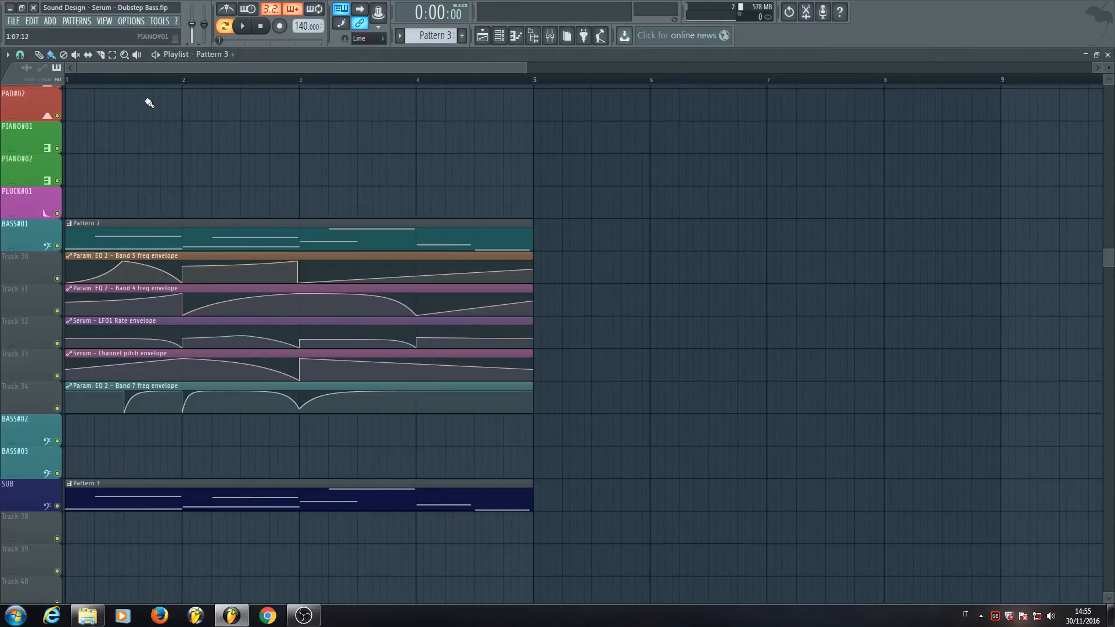
pyautogui.click(243, 26)
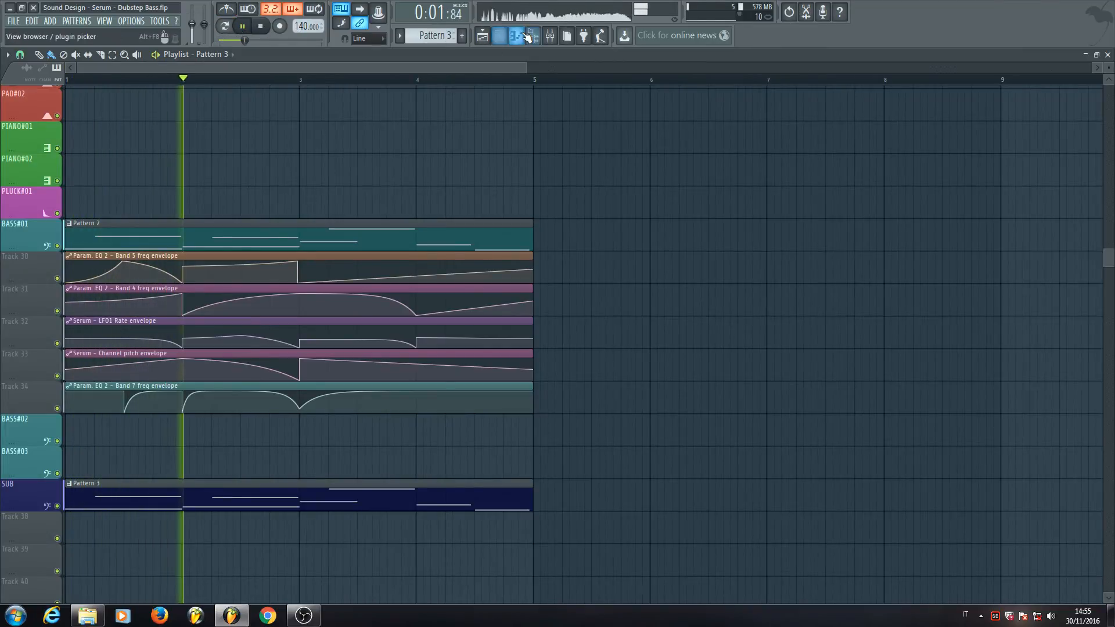
# - Open the slot 2 parametric EQ on Serum's mixer track, watch its bands during playback, and stop
pyautogui.click(550, 35)
pyautogui.click(877, 144)
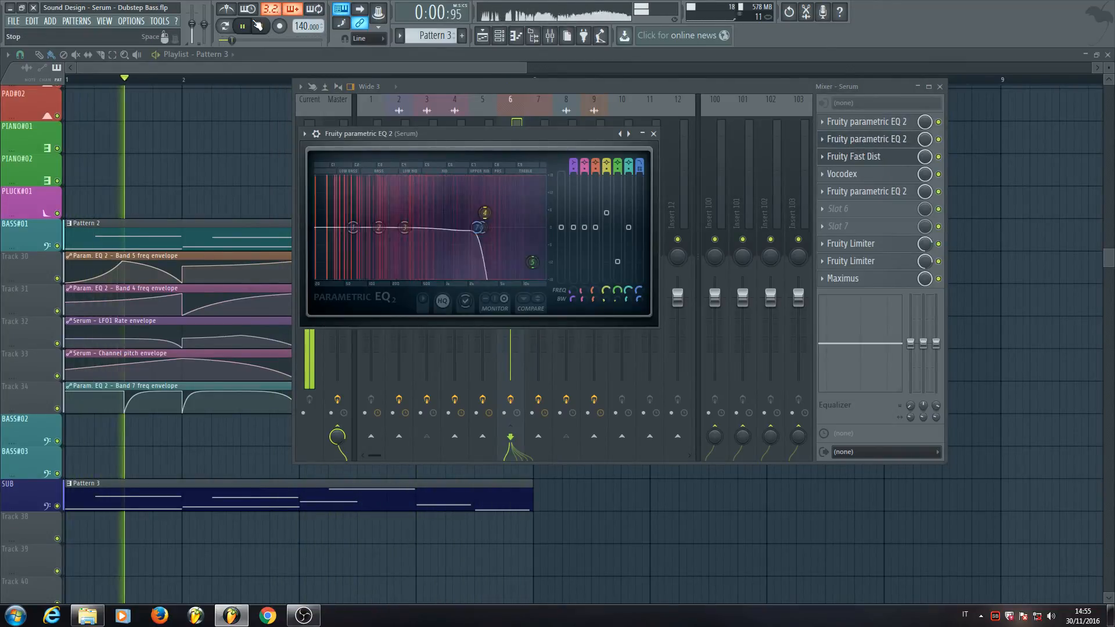
pyautogui.press('space')
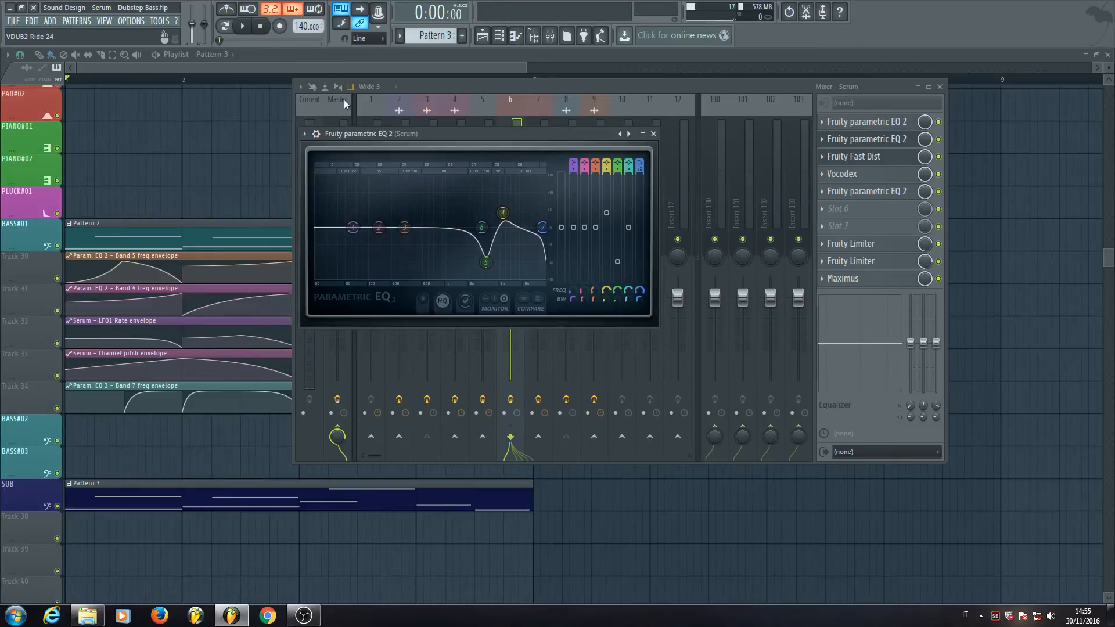
# - Open Serum and play the arrangement while reviewing LFO 1, LFO 2 and the effects page, stopping playback at the end
pyautogui.click(499, 36)
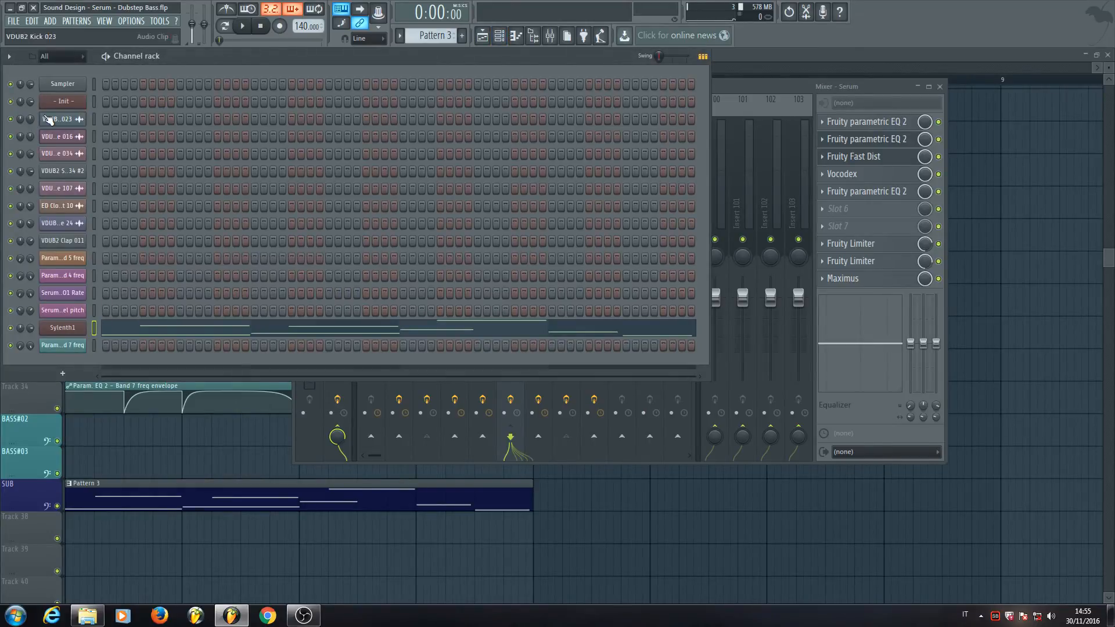
pyautogui.click(61, 101)
pyautogui.moveTo(524, 152); pyautogui.dragTo(551, 120)
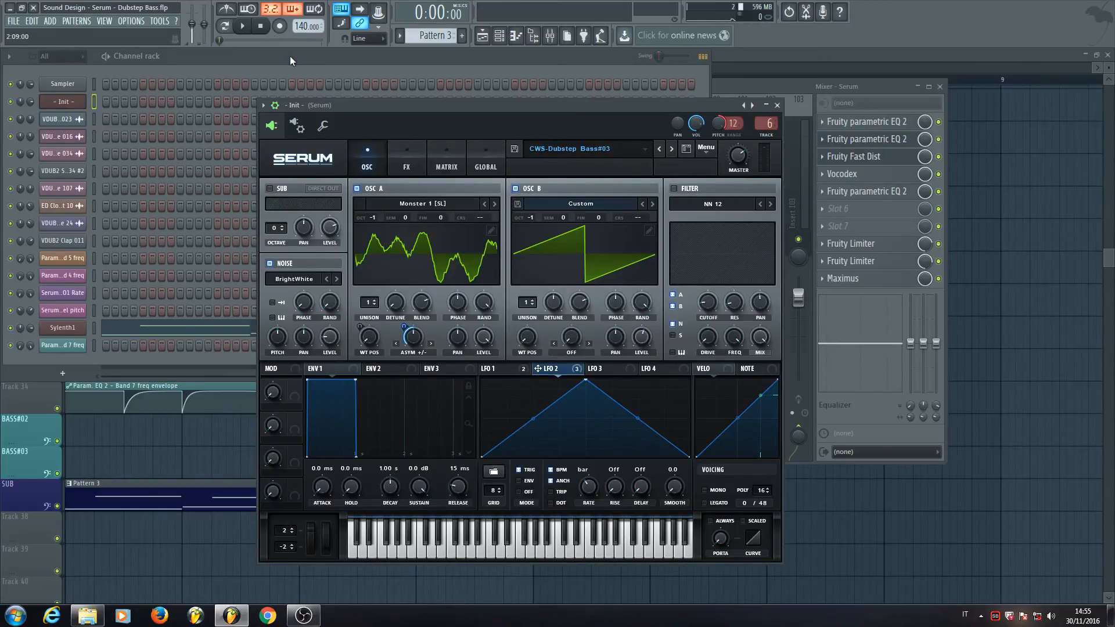
pyautogui.press('space')
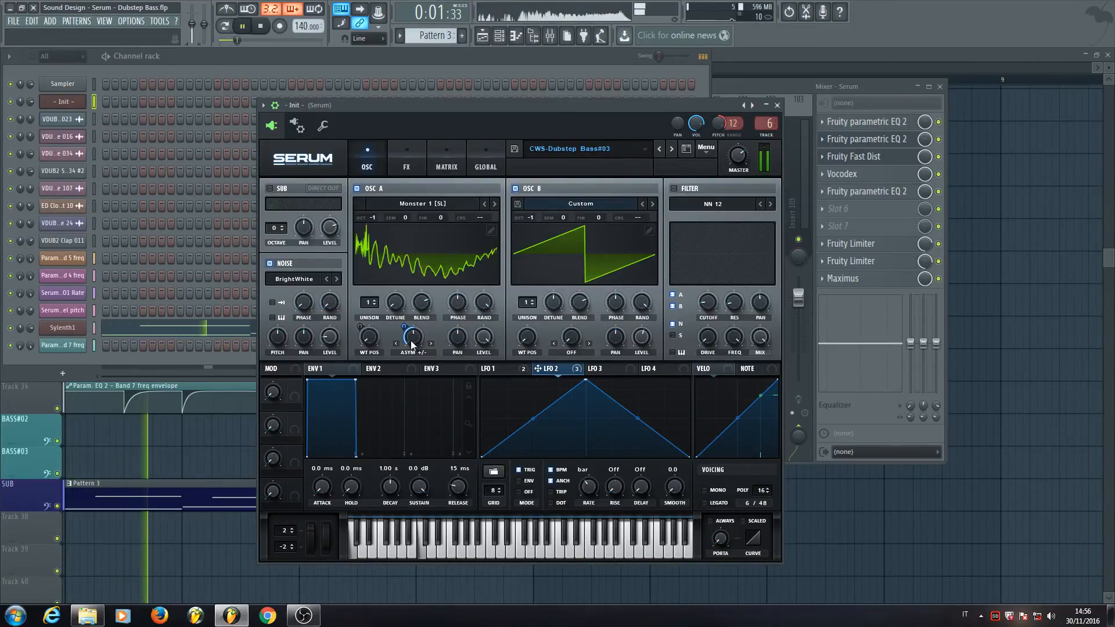
pyautogui.click(498, 371)
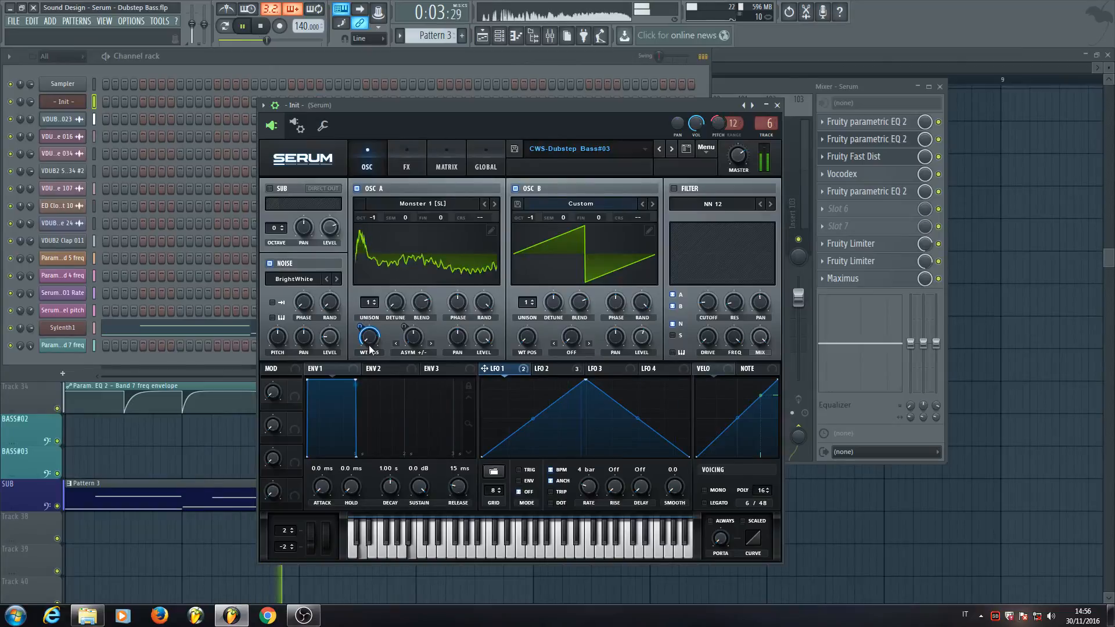
pyautogui.click(406, 162)
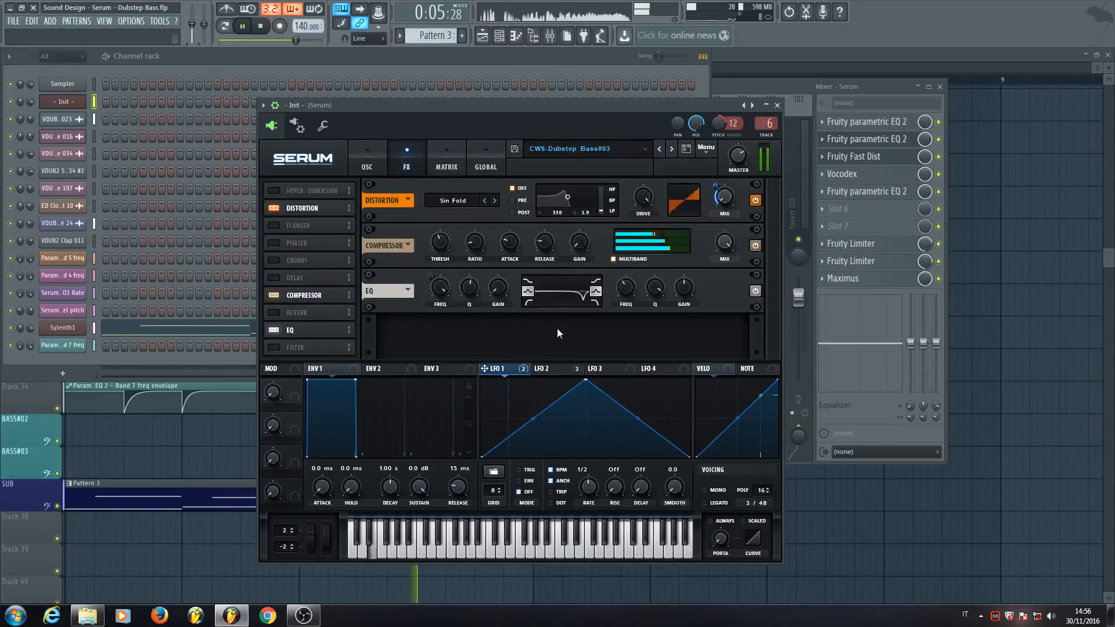
pyautogui.click(540, 370)
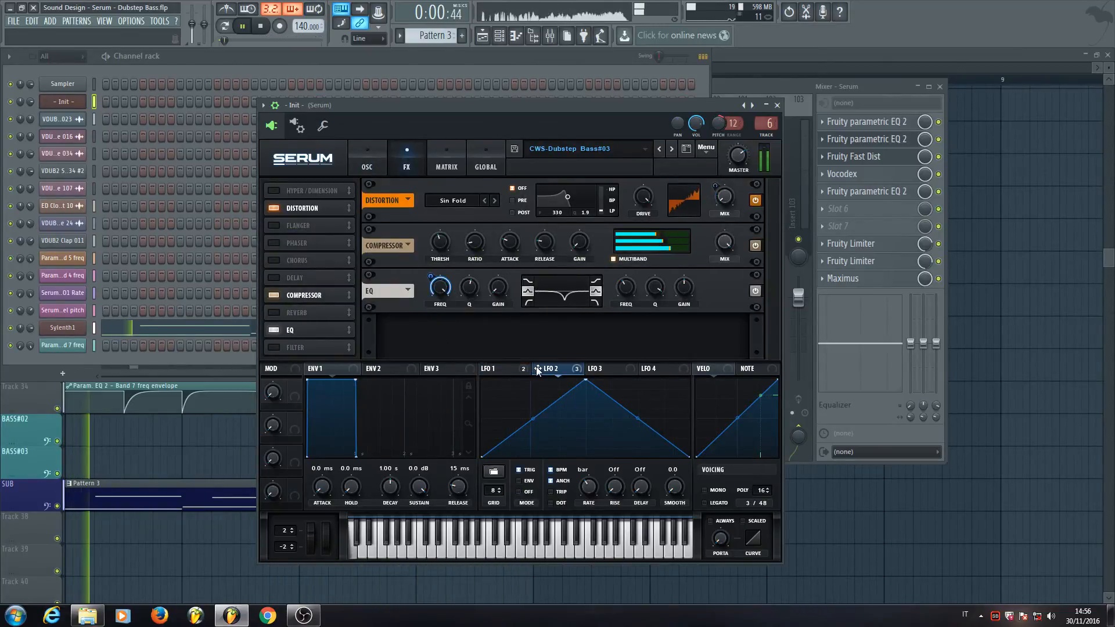
pyautogui.press('space')
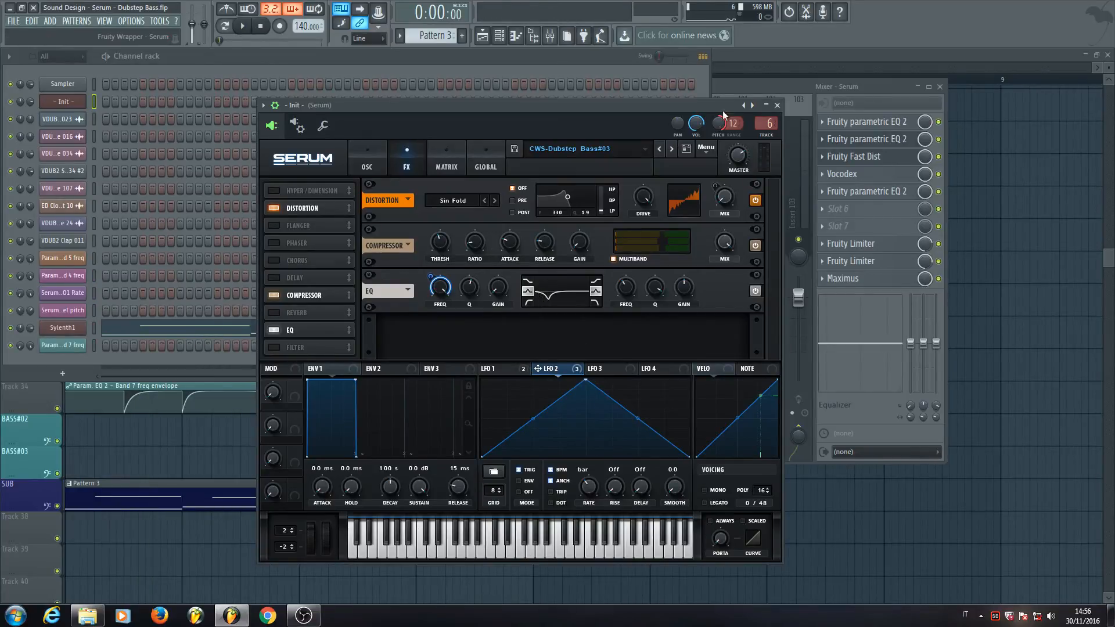
# - Put Serum away, inspect band 5's frequency control in the slot 2 parametric EQ, and return to the playlist
pyautogui.click(768, 105)
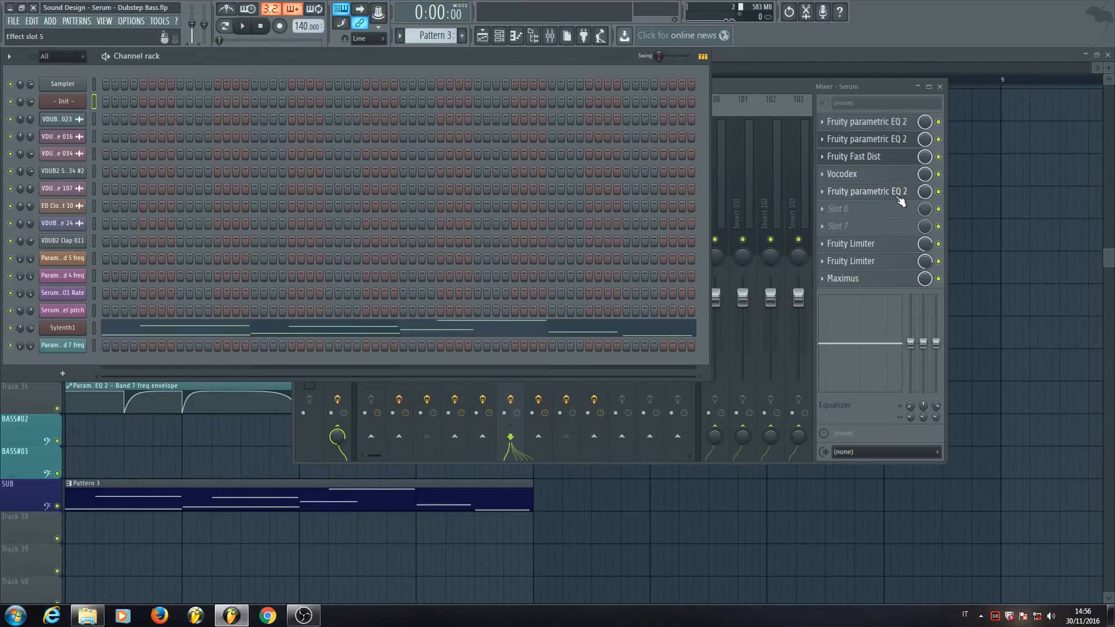
pyautogui.click(891, 141)
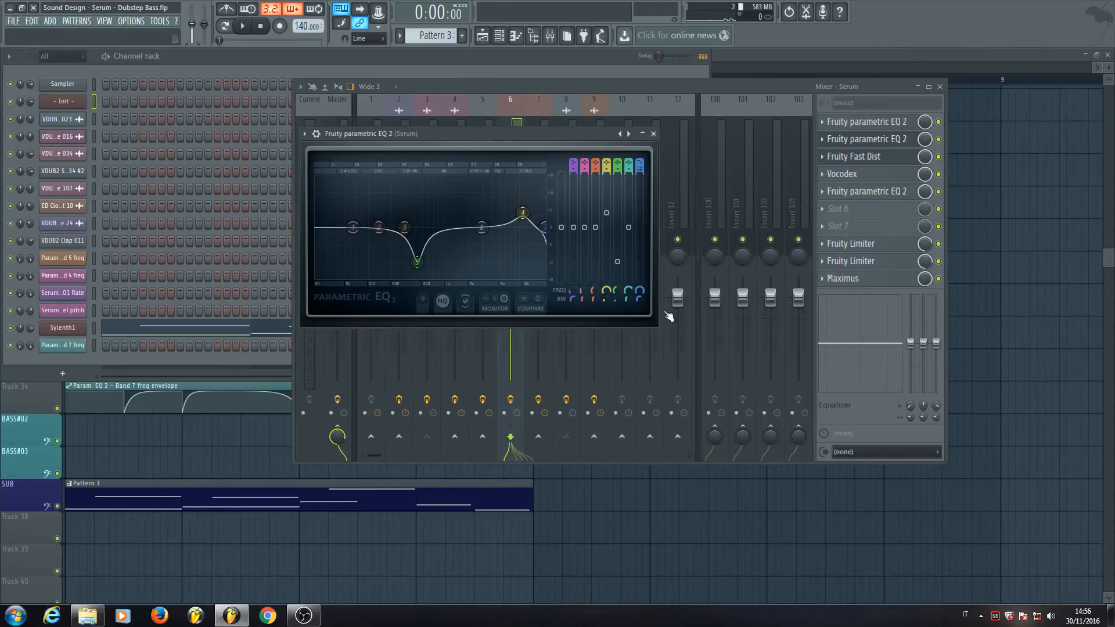
pyautogui.moveTo(617, 289); pyautogui.dragTo(617, 293)
pyautogui.click(482, 35)
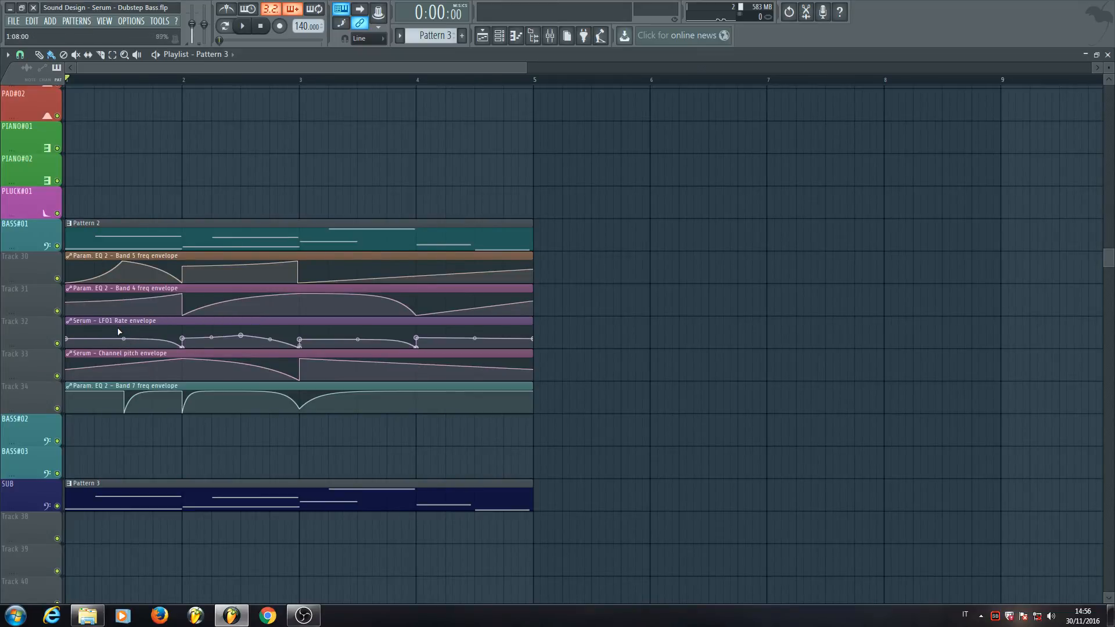
# - Move the channel rack off the playlist clips and open Serum beside the automation clips
pyautogui.click(501, 36)
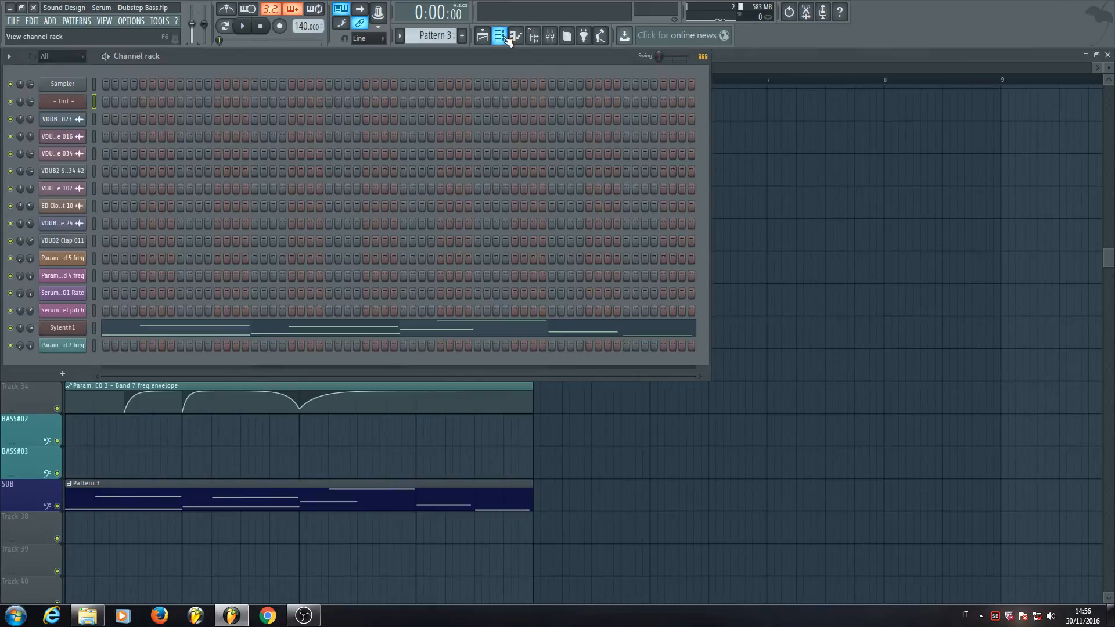
pyautogui.moveTo(284, 56); pyautogui.dragTo(848, 161)
pyautogui.click(632, 428)
pyautogui.click(632, 429)
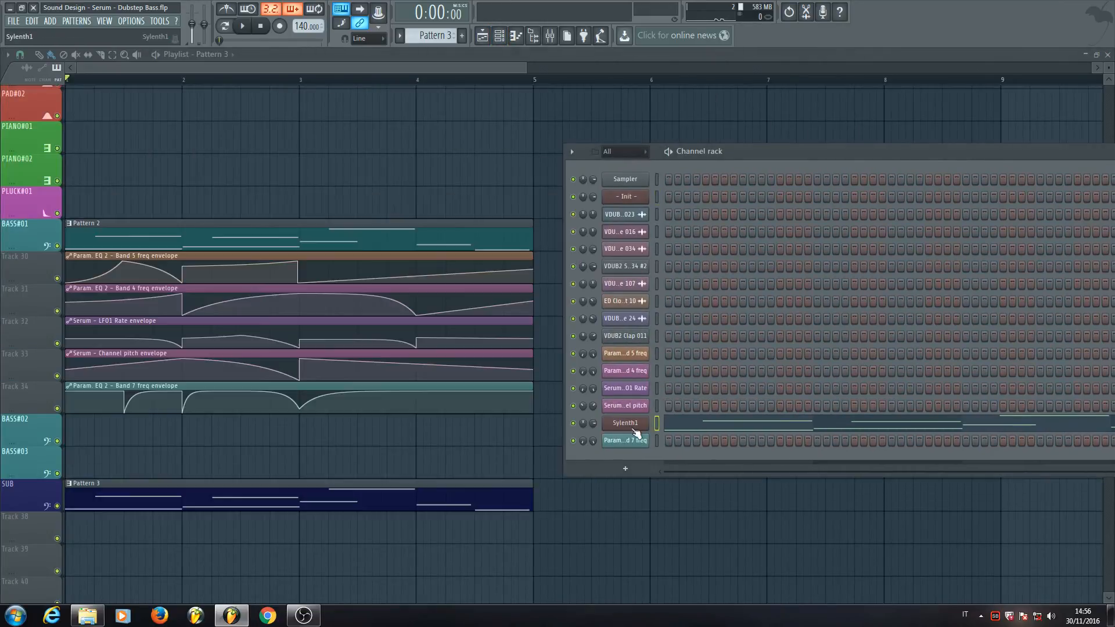
pyautogui.click(620, 199)
pyautogui.moveTo(555, 105); pyautogui.dragTo(750, 56)
# - Play the arrangement to watch the automated rate of Serum's LFO 1, and stop playback
pyautogui.press('space')
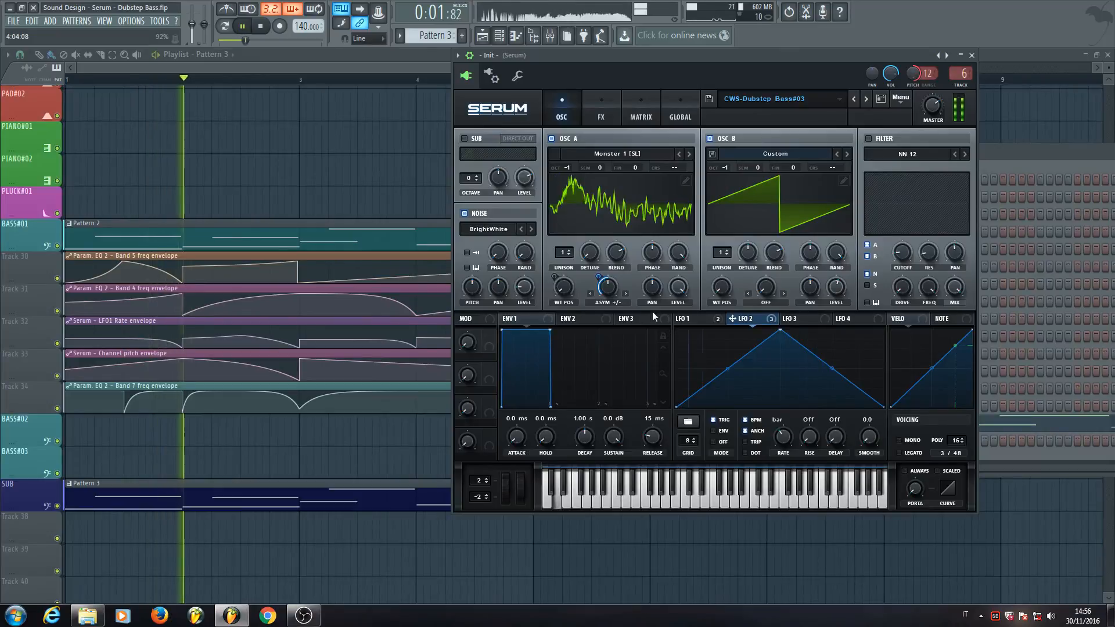
pyautogui.click(694, 319)
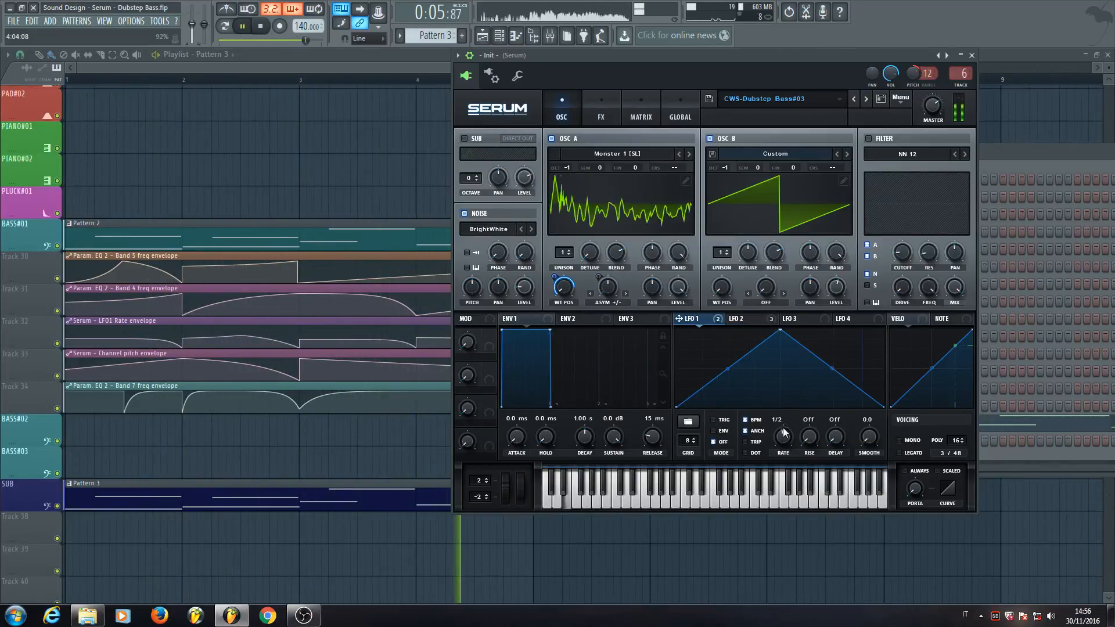
pyautogui.click(261, 26)
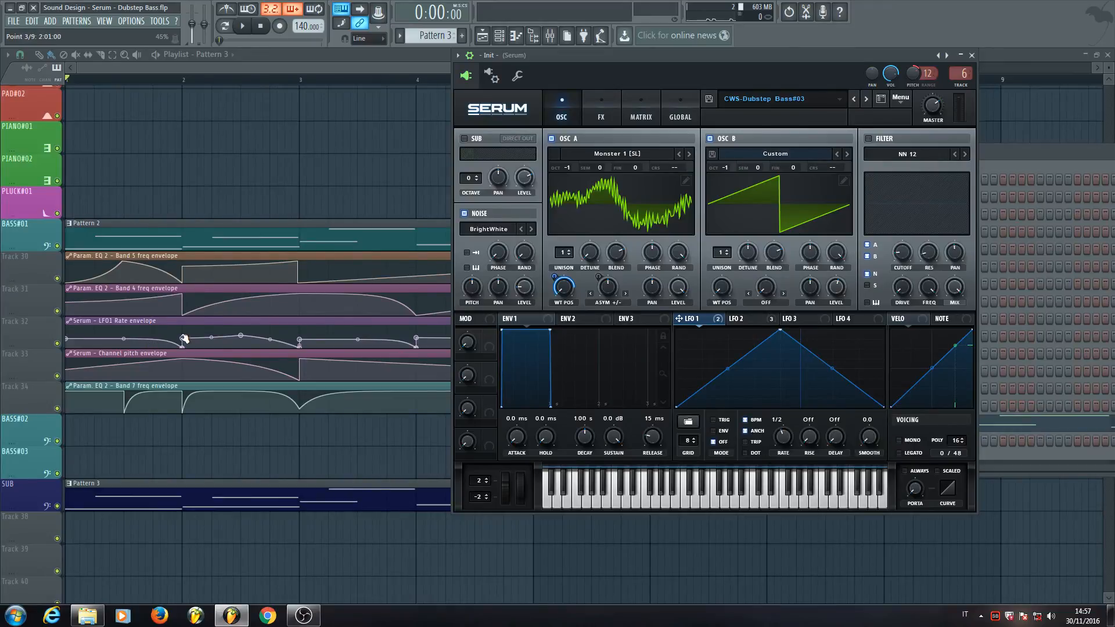
# - Touch Serum's LFO 1 rate, show the Create automation clip option for the last tweaked parameter, and return to the playlist
pyautogui.click(784, 439)
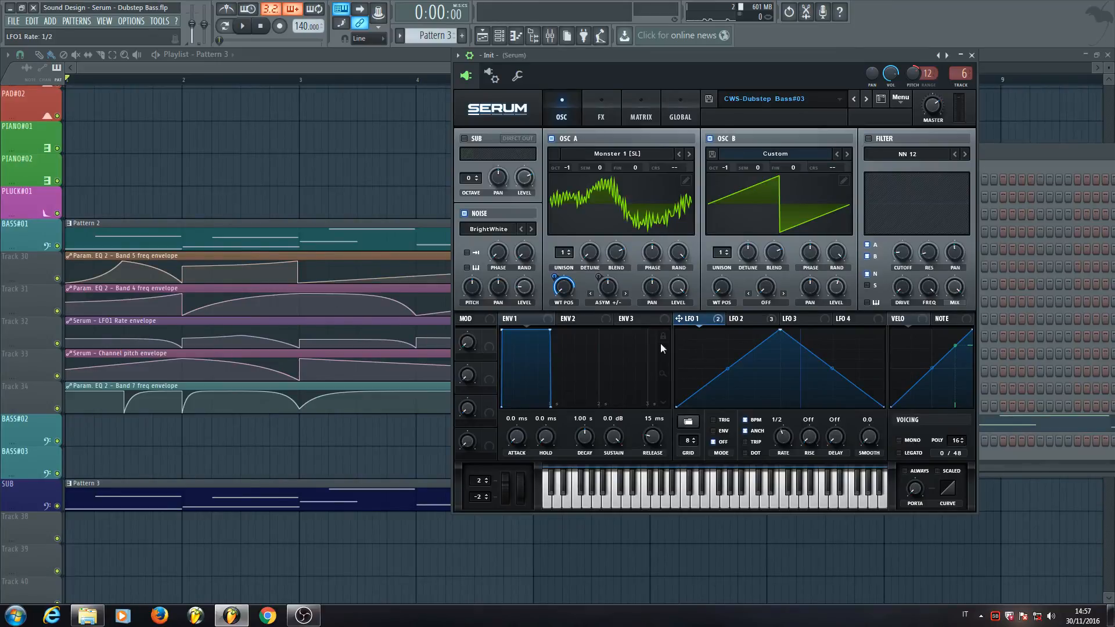
pyautogui.click(159, 22)
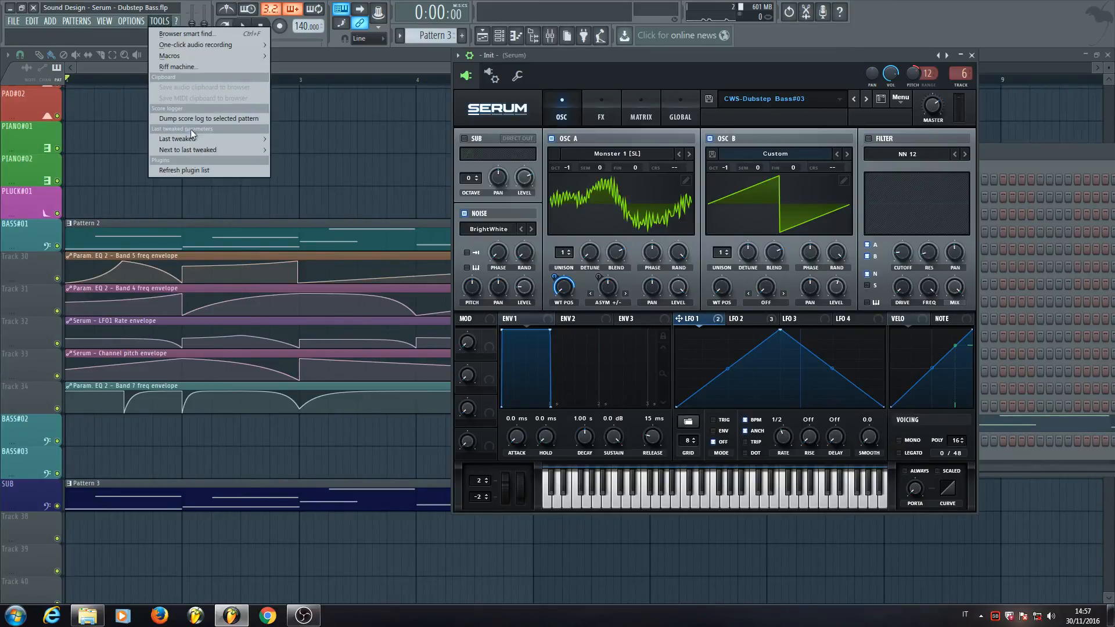
pyautogui.moveTo(193, 135)
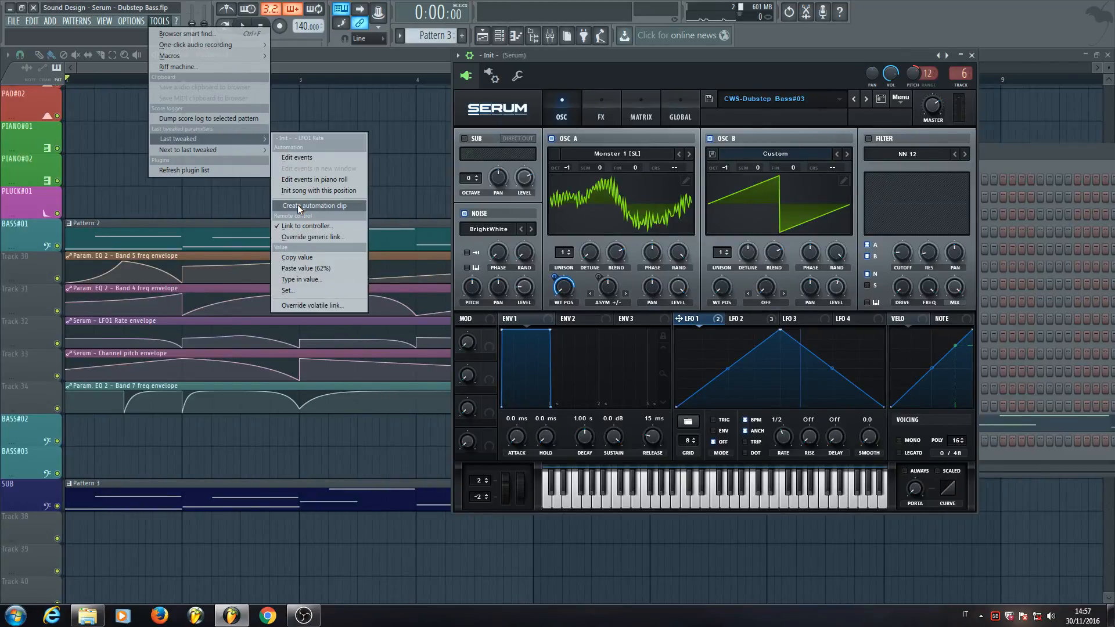
pyautogui.click(496, 37)
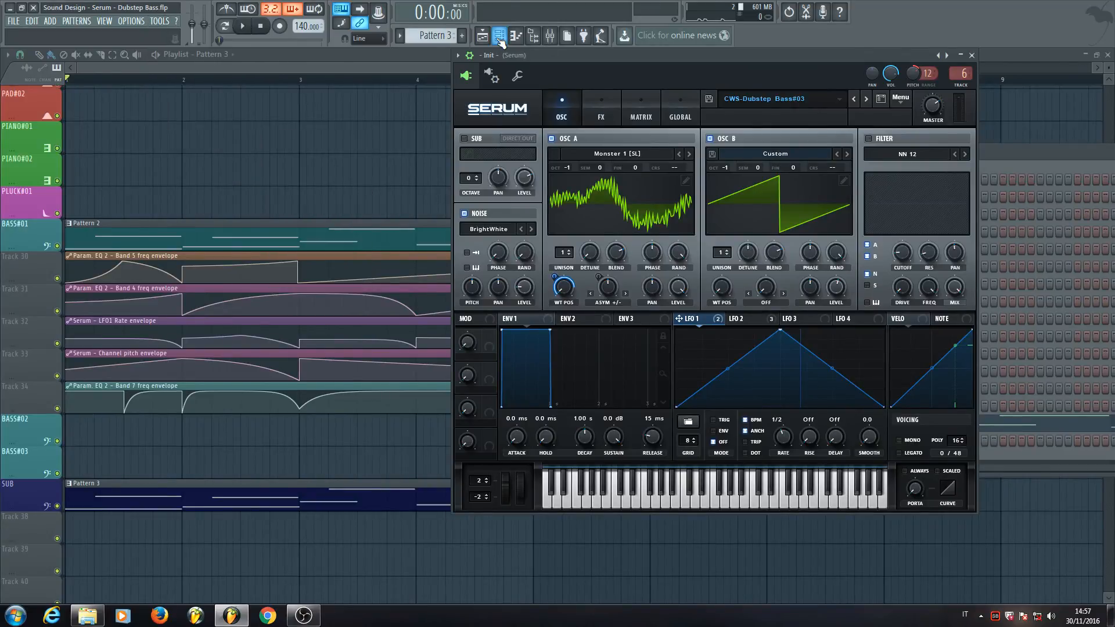
pyautogui.click(498, 36)
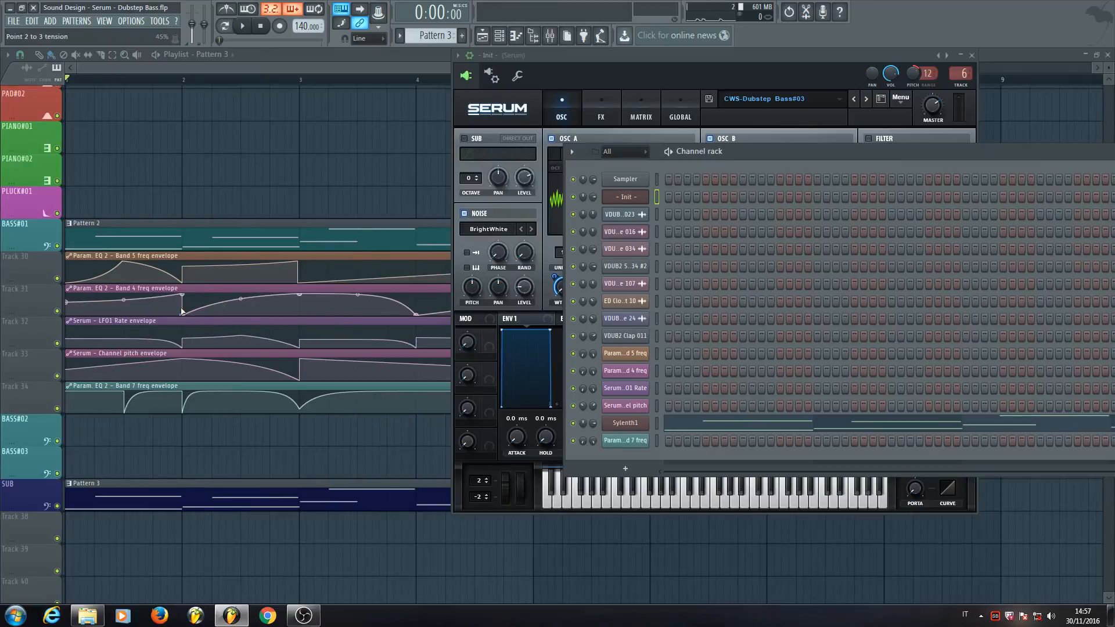
pyautogui.click(225, 61)
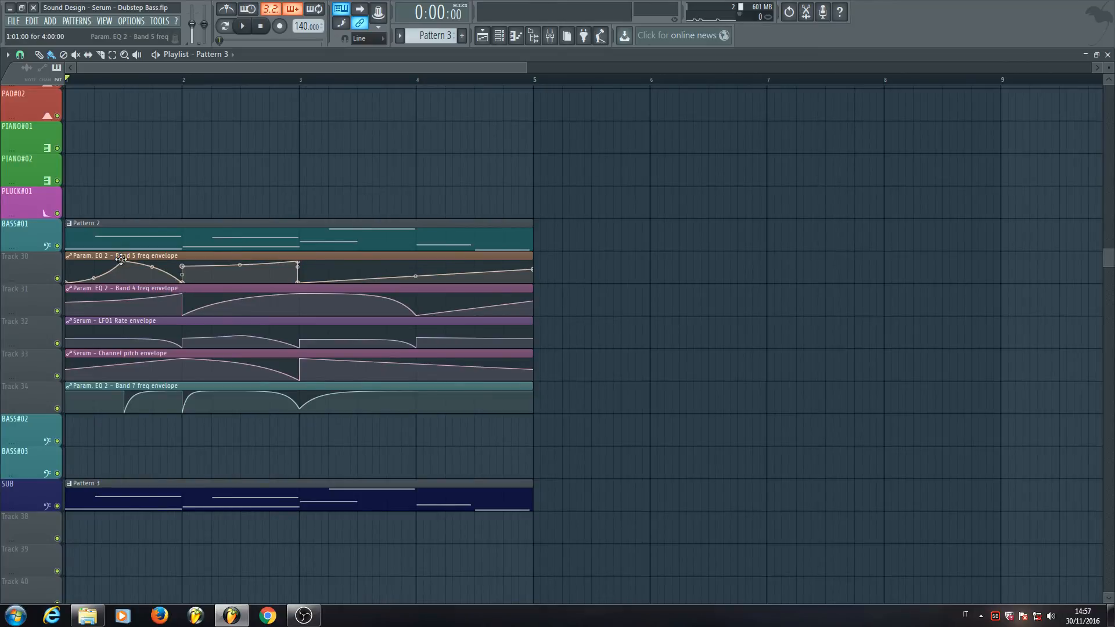
# - Bring up only the slot 2 parametric EQ from Serum's mixer track over the playlist, watch its automated bands during playback, and stop
pyautogui.click(499, 35)
pyautogui.click(633, 427)
pyautogui.click(633, 427)
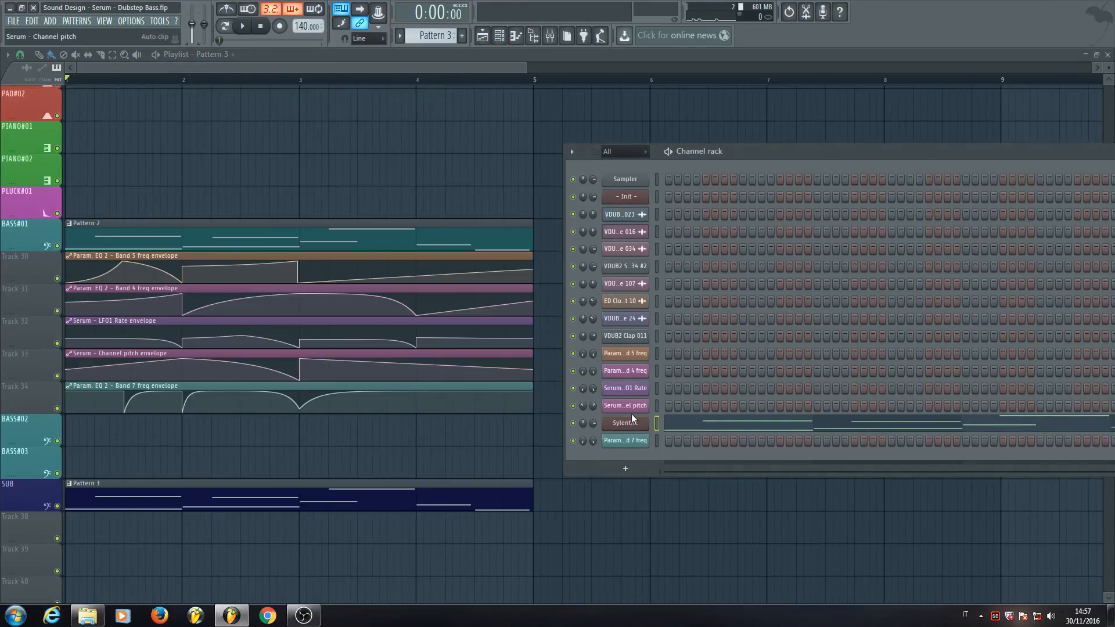
pyautogui.click(618, 201)
pyautogui.doubleClick(959, 74)
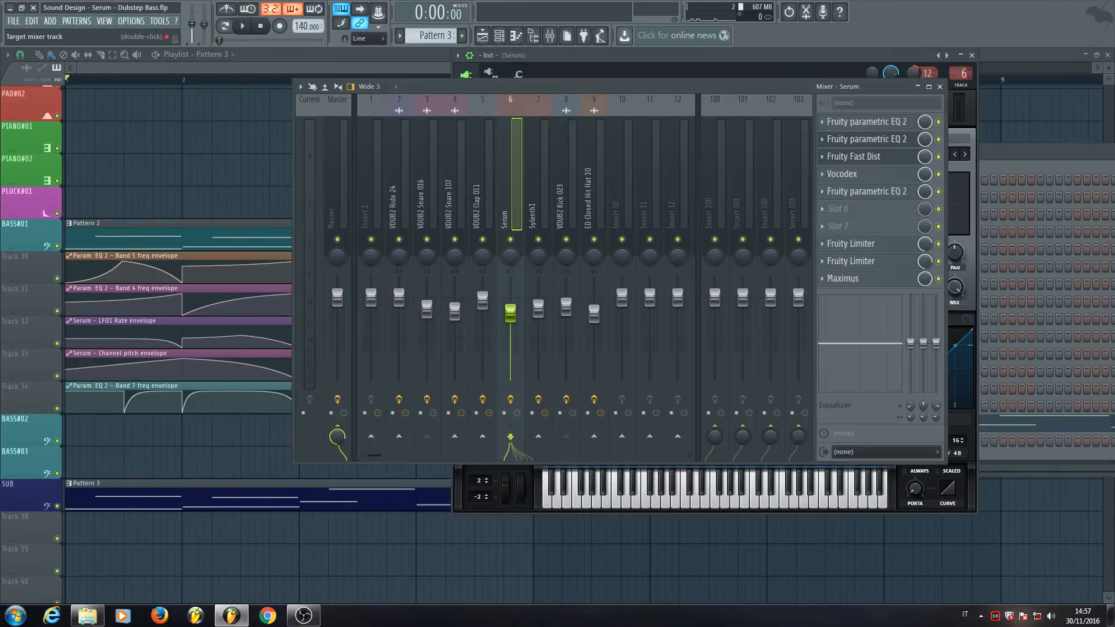
pyautogui.click(894, 140)
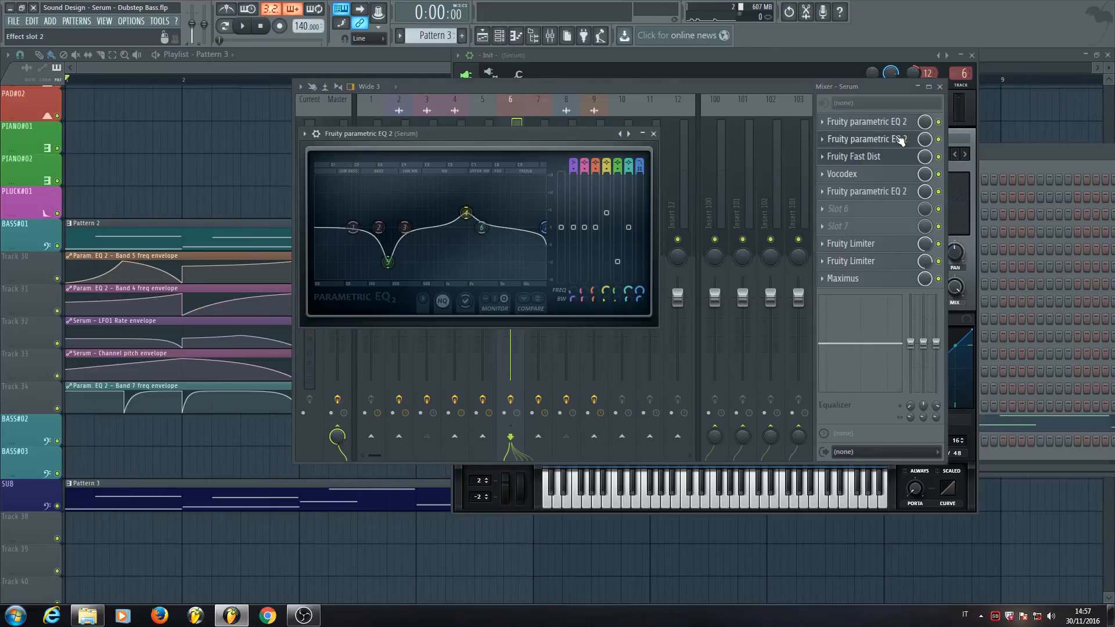
pyautogui.click(940, 87)
pyautogui.click(972, 55)
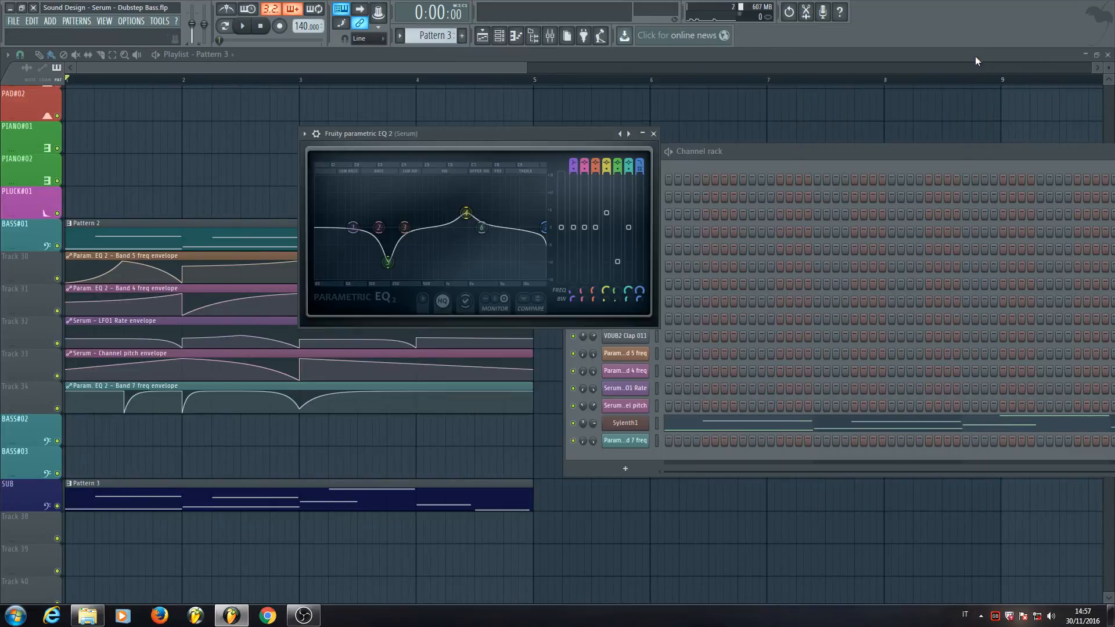
pyautogui.click(243, 26)
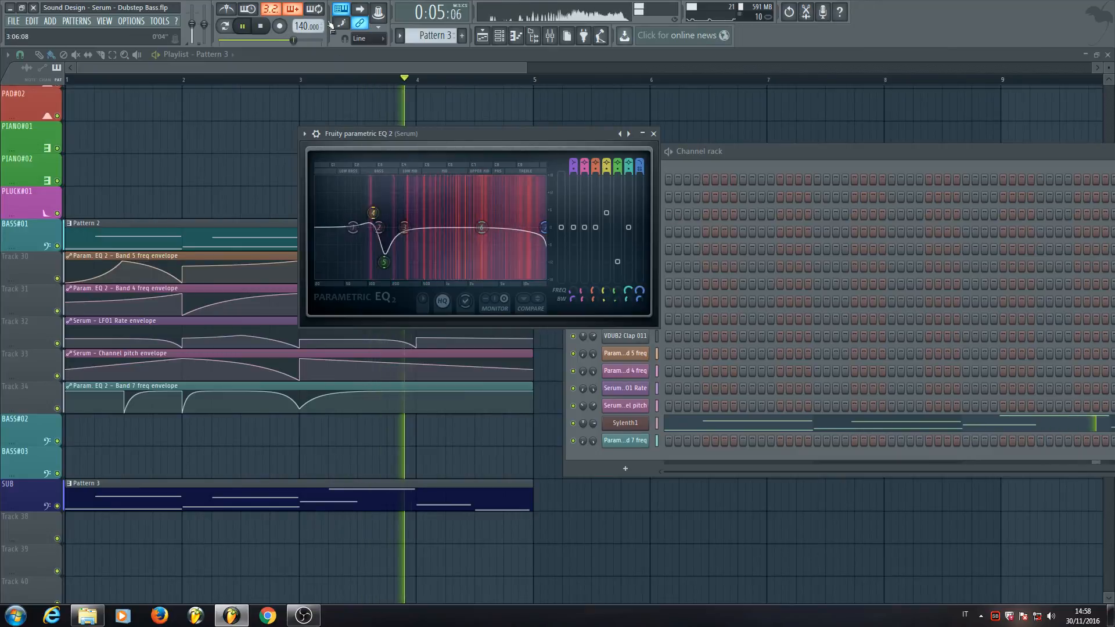
pyautogui.press('space')
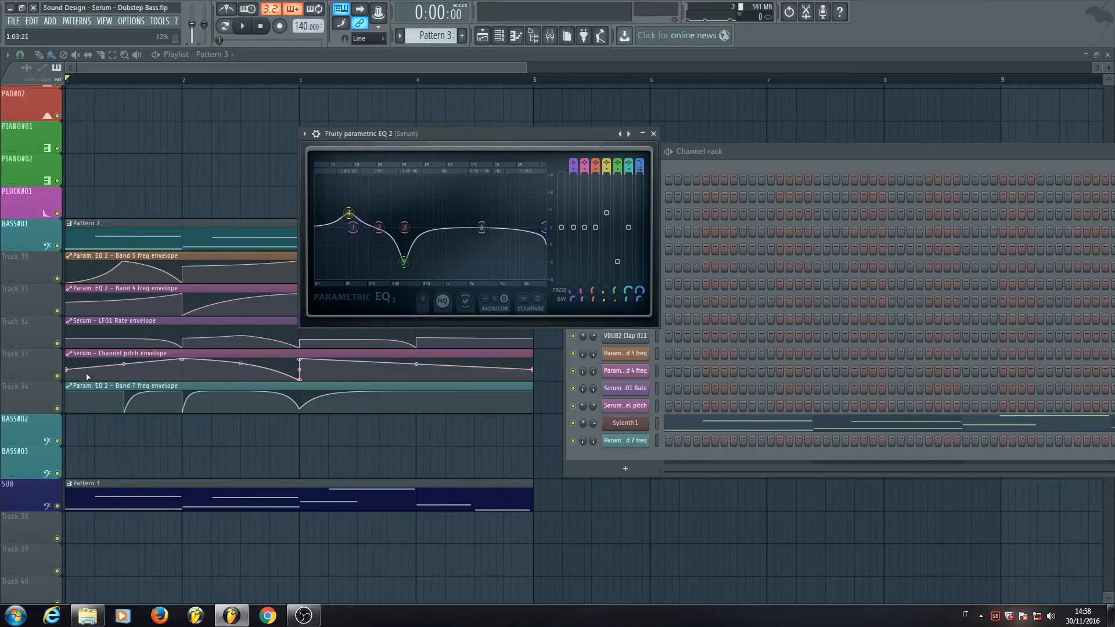
# - Reopen Serum, play the arrangement with the channel pitch automation, stop, and show the automation options of the channel pitch
pyautogui.click(757, 149)
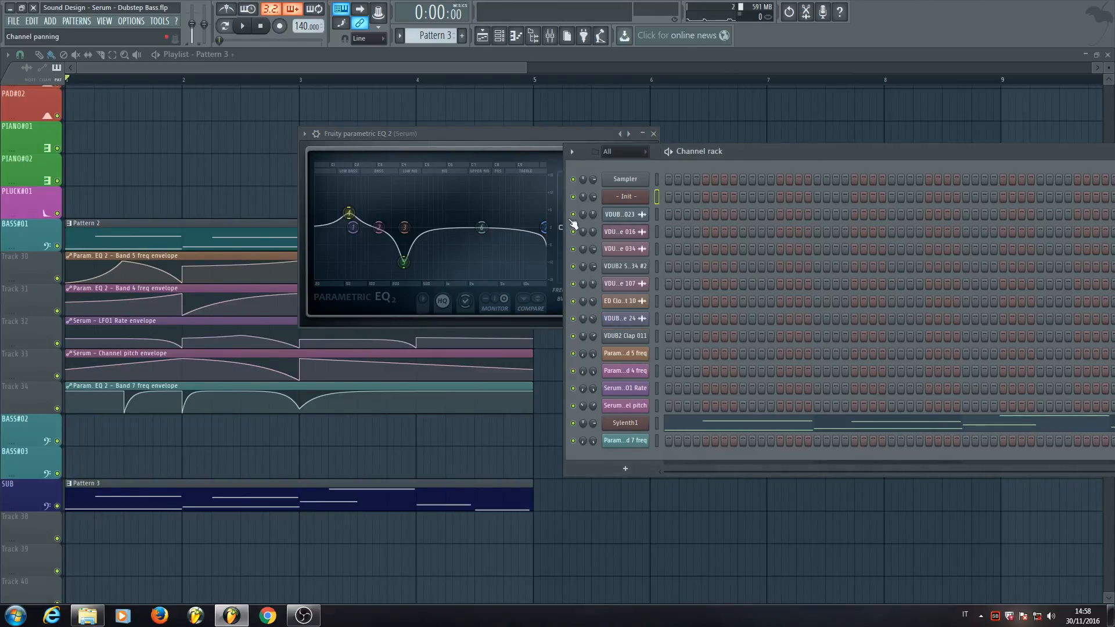
pyautogui.click(626, 196)
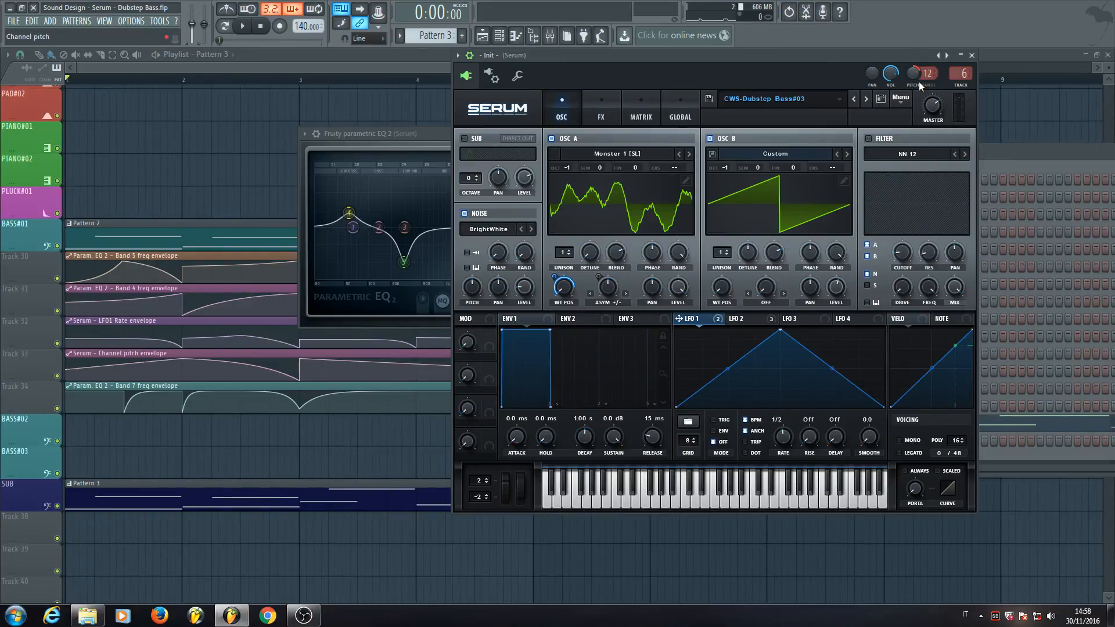
pyautogui.press('space')
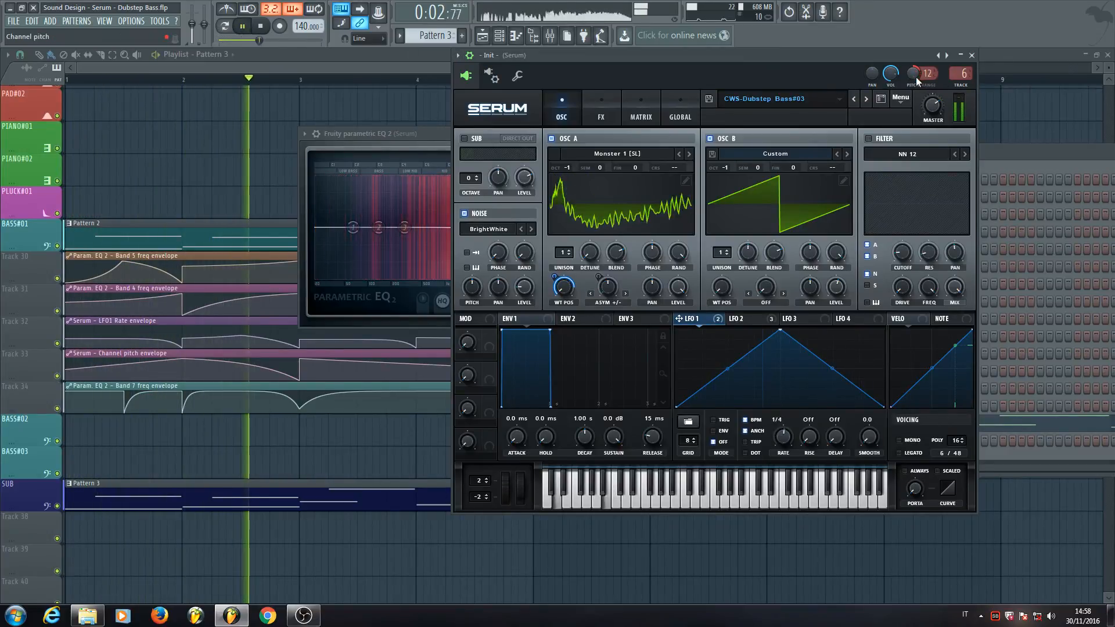
pyautogui.click(260, 27)
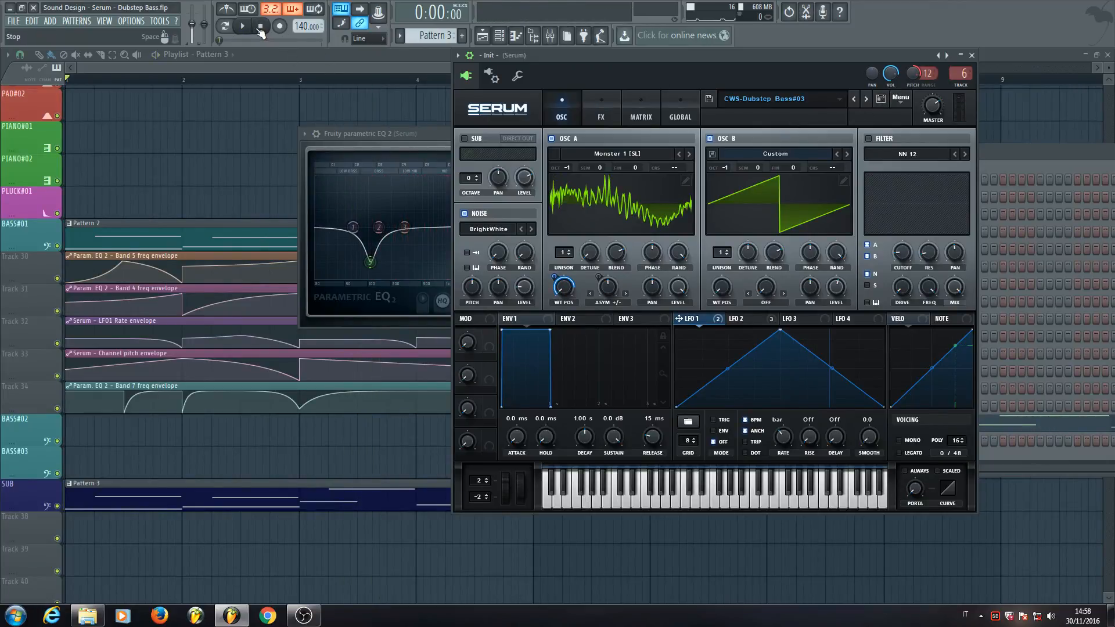
pyautogui.rightClick(916, 78)
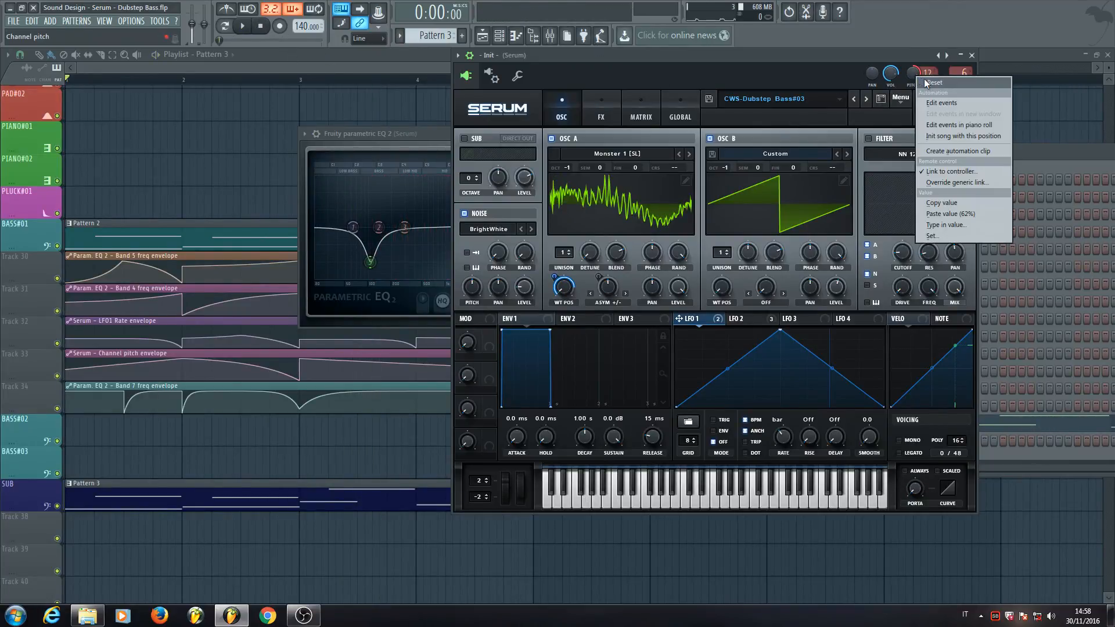
pyautogui.click(929, 83)
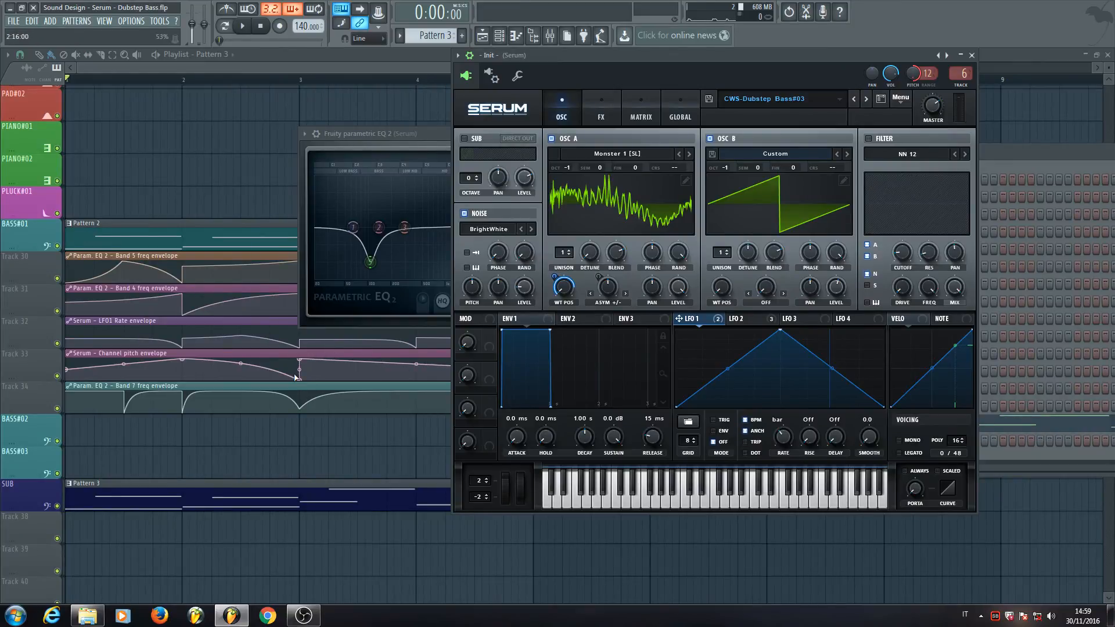
# - Close Serum, play the arrangement to watch the automated band 7 low pass in the parametric EQ, and stop playback
pyautogui.click(381, 136)
pyautogui.click(971, 56)
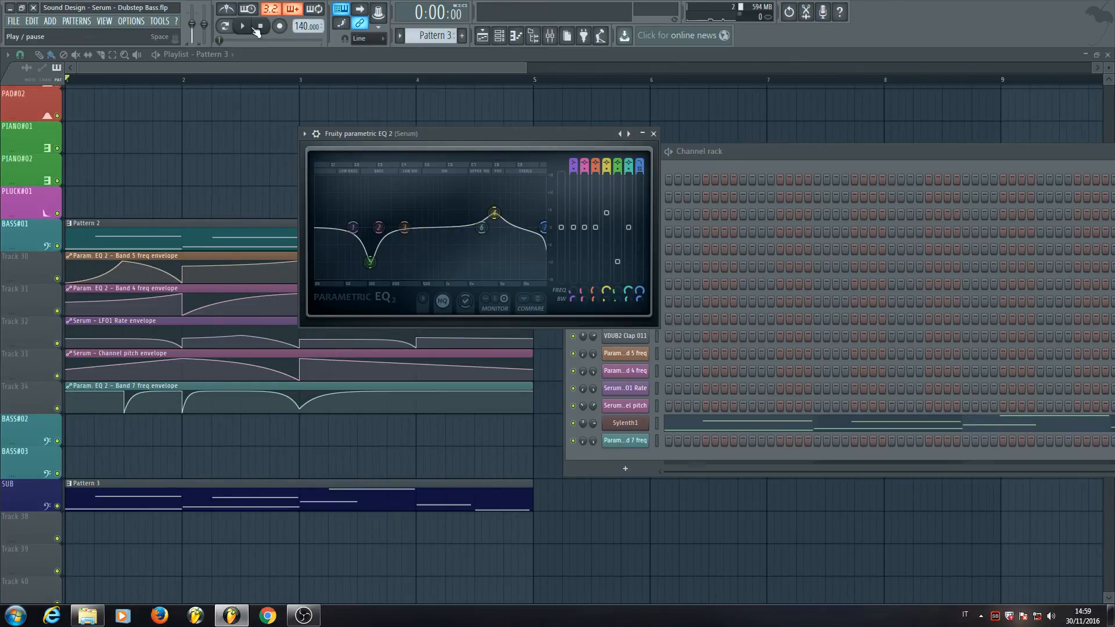
pyautogui.press('space')
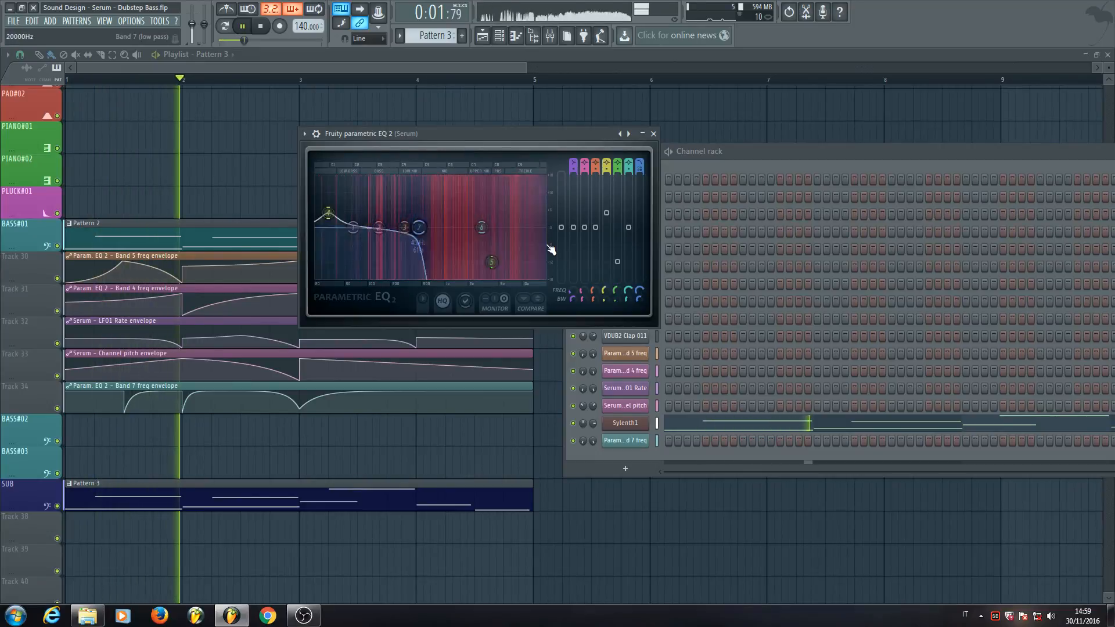
pyautogui.click(260, 26)
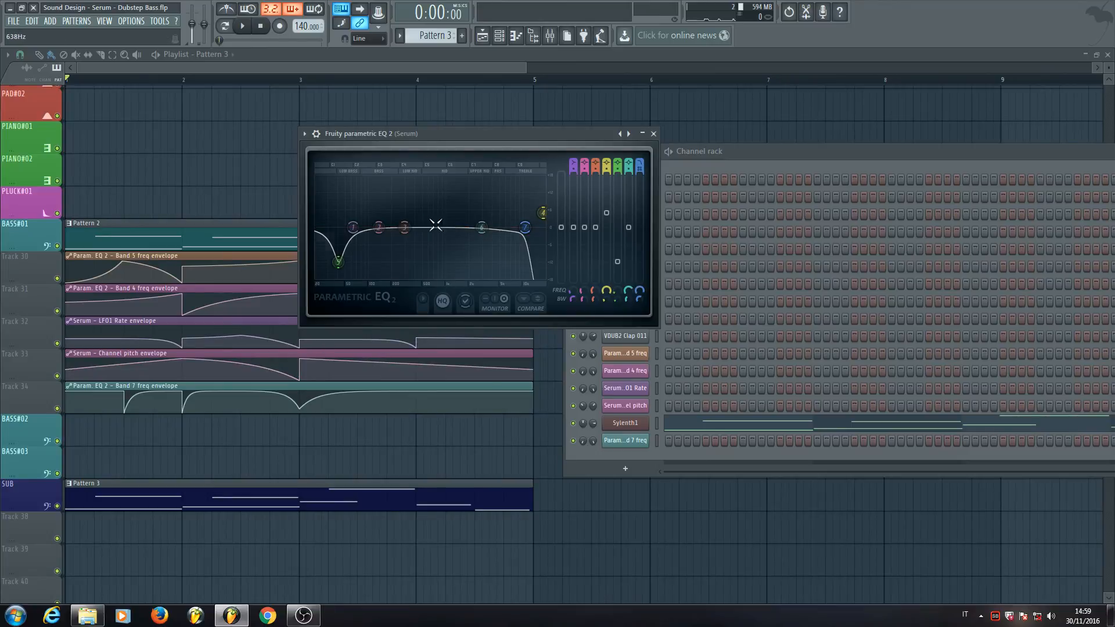
# - Return to the playlist alone and look over its kick, hat, ride, snare and clap tracks and the bass, automation and sub clips
pyautogui.click(482, 37)
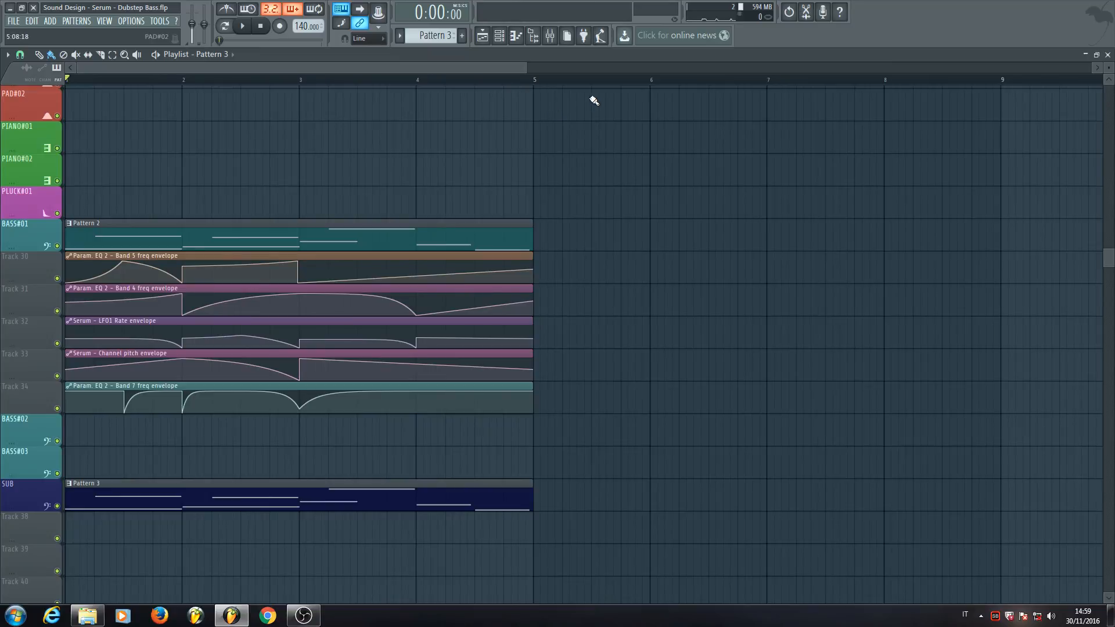
pyautogui.moveTo(528, 69); pyautogui.dragTo(661, 69)
pyautogui.scroll(2, 609, 158)
pyautogui.scroll(1, 615, 164)
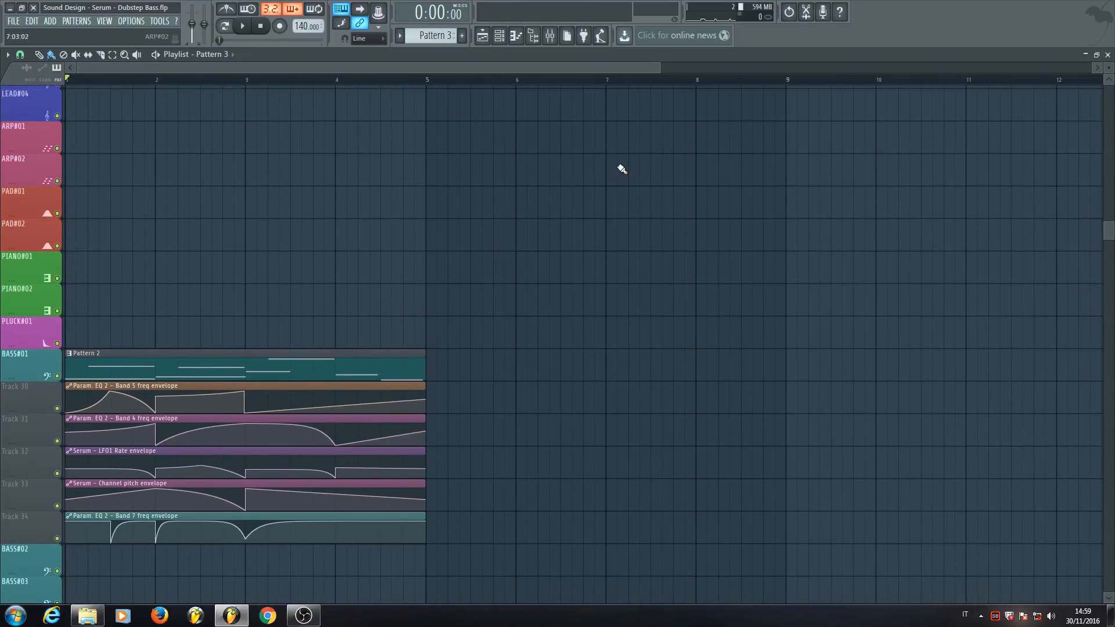
pyautogui.click(500, 37)
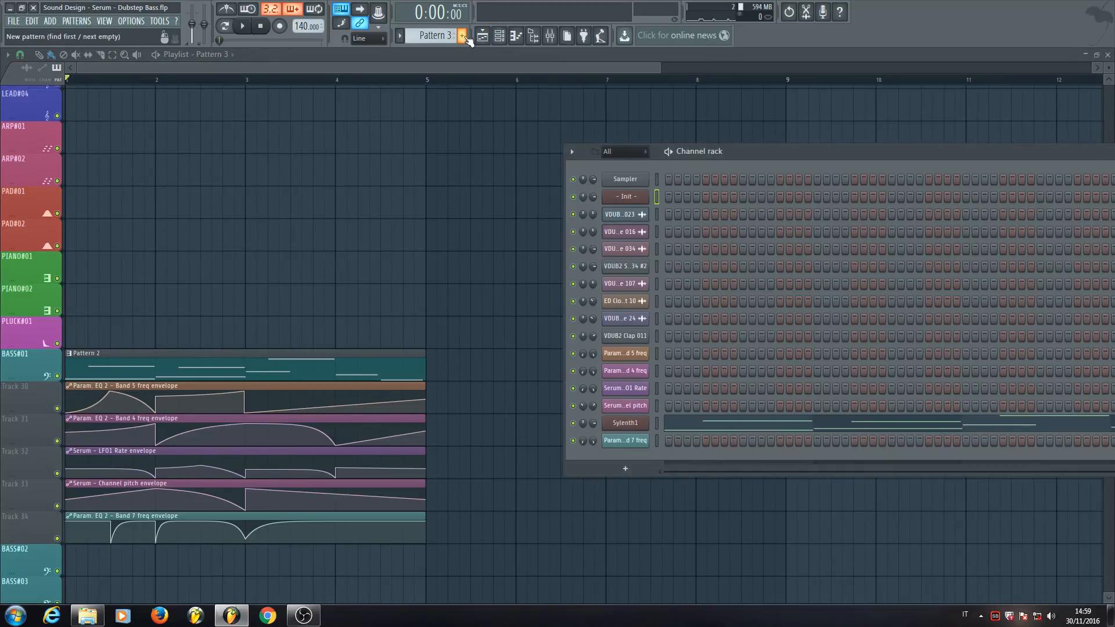
pyautogui.click(483, 37)
pyautogui.scroll(1, 342, 239)
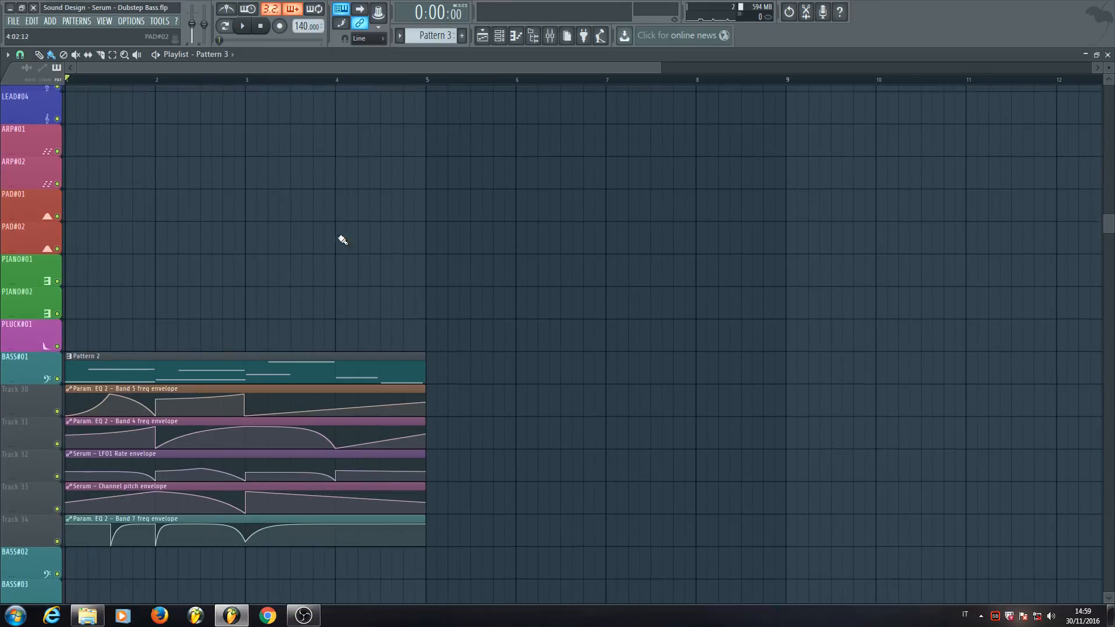
pyautogui.scroll(8, 343, 240)
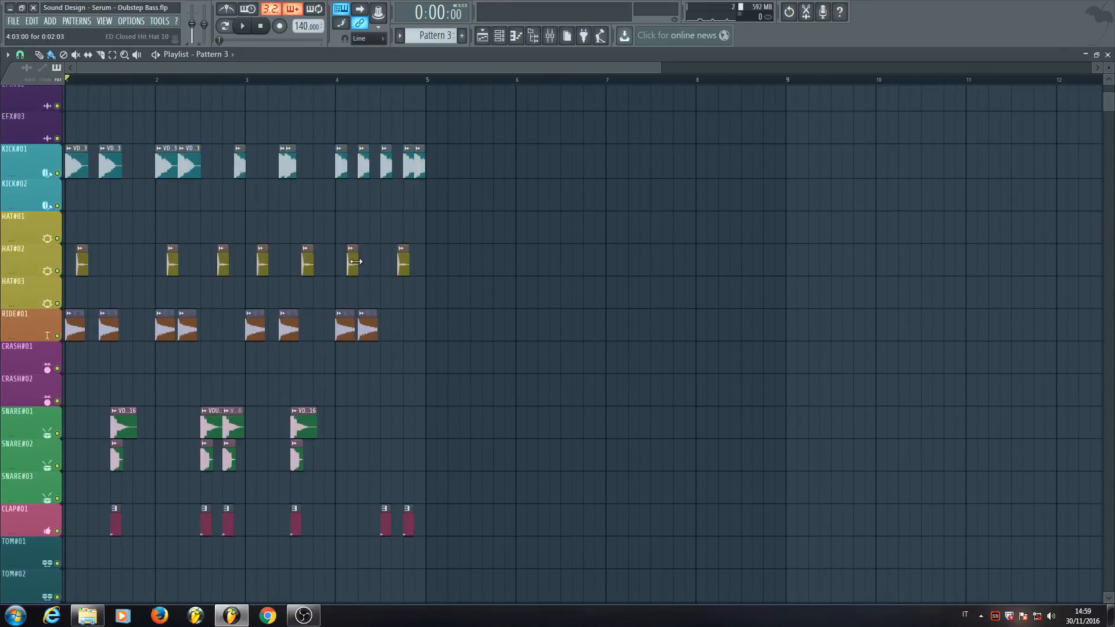
pyautogui.scroll(-7, 361, 250)
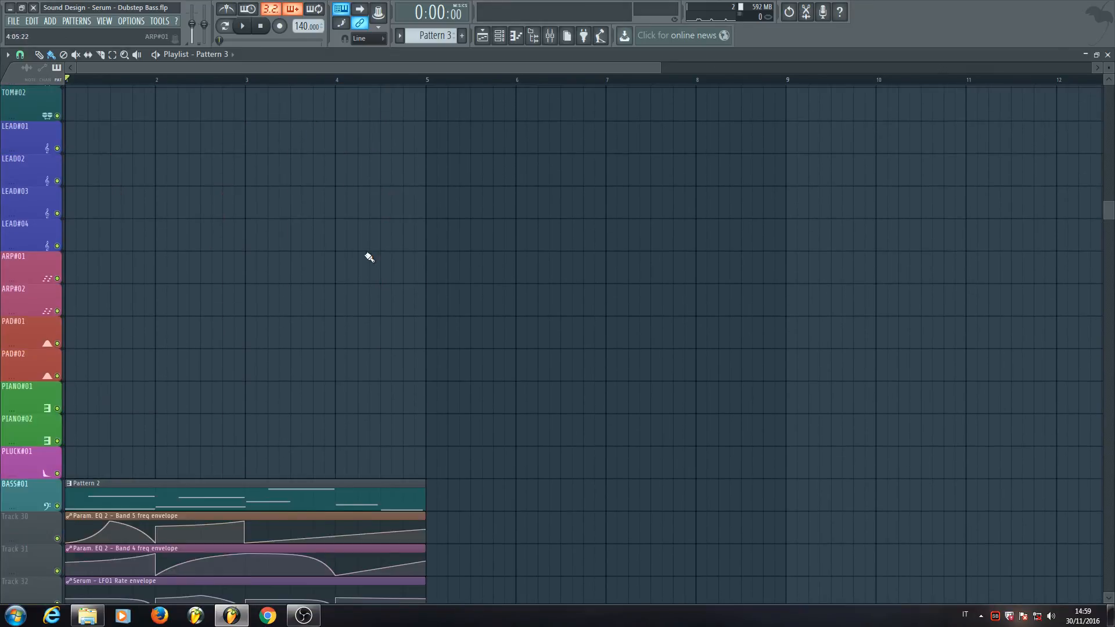
pyautogui.scroll(-7, 366, 256)
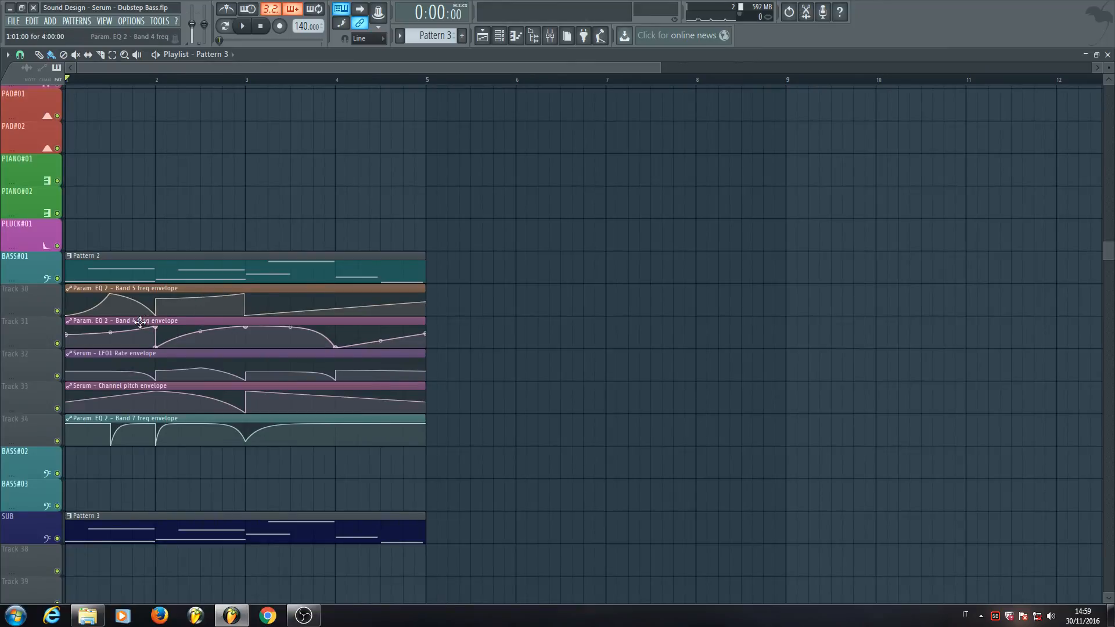